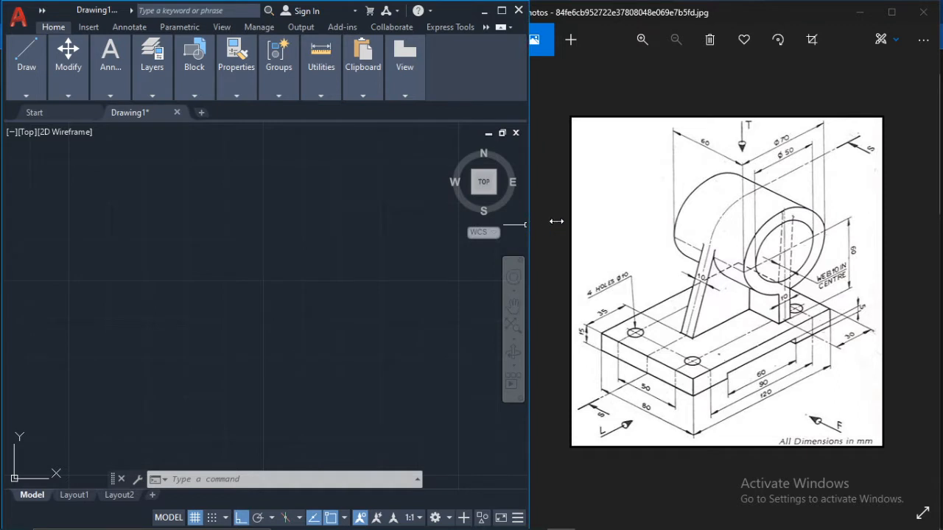
# - Widen the drawing window and turn on isometric drafting with the left isoplane
pyautogui.moveTo(570, 226)
pyautogui.mouseDown()
pyautogui.moveTo(548, 222)
pyautogui.moveTo(566, 222)
pyautogui.mouseUp()
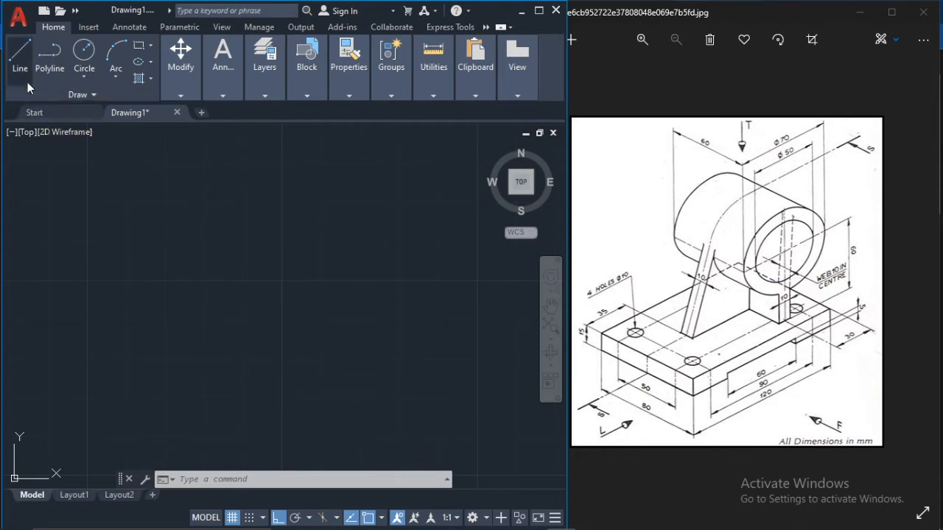
pyautogui.click(20, 58)
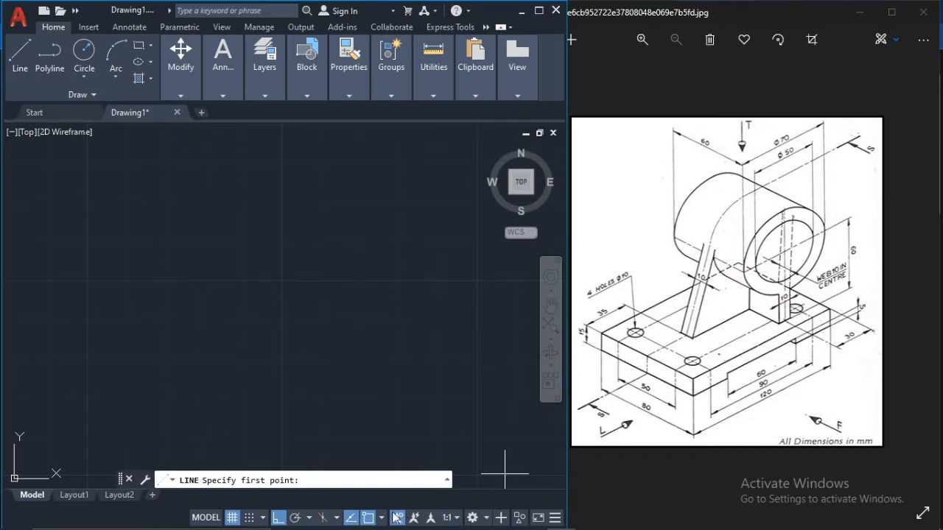
pyautogui.click(324, 518)
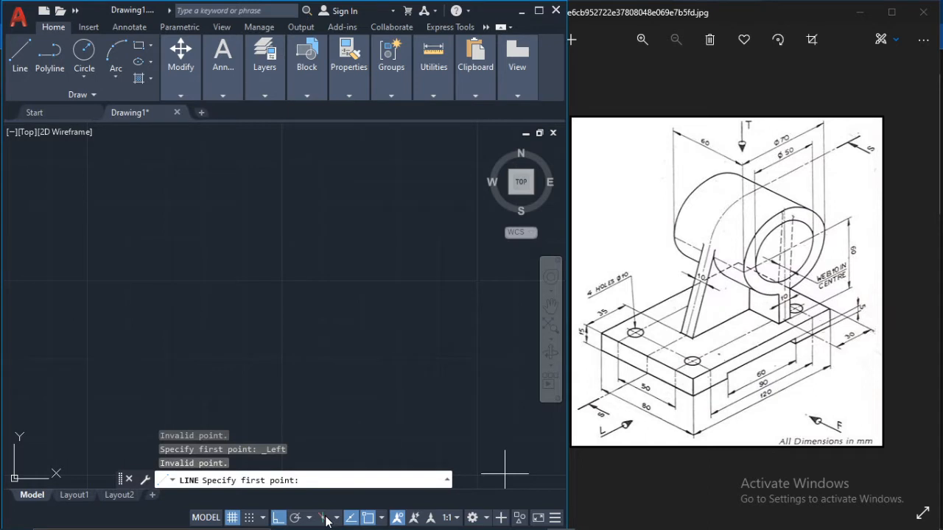
pyautogui.press('Escape')
pyautogui.press('Escape')
pyautogui.click(327, 521)
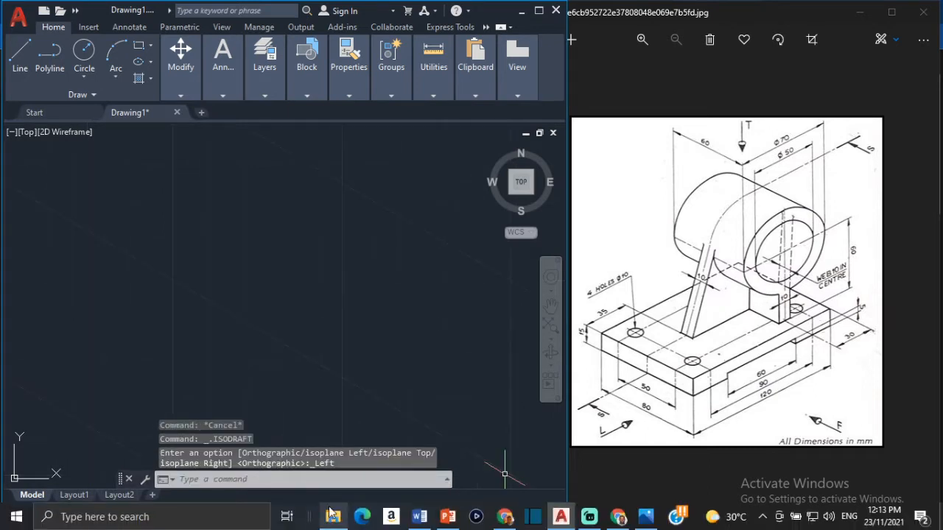
pyautogui.click(20, 57)
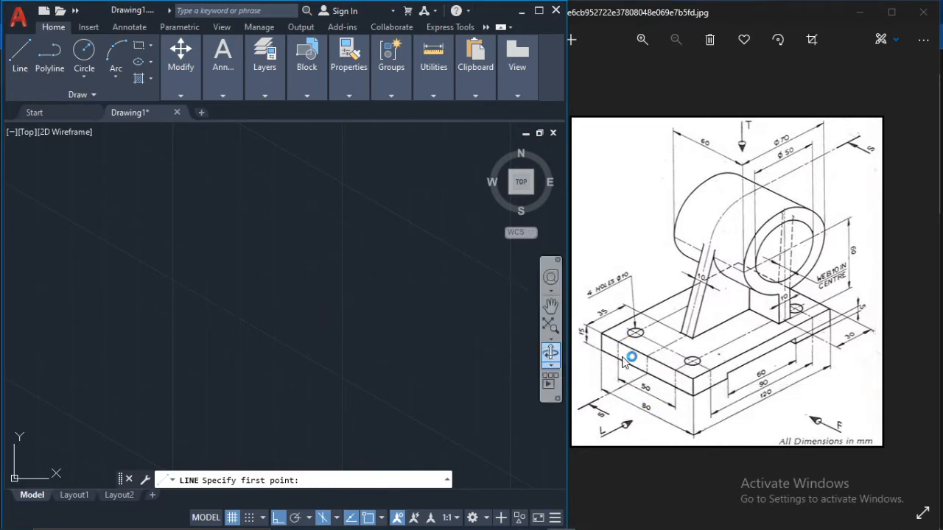
pyautogui.click(162, 251)
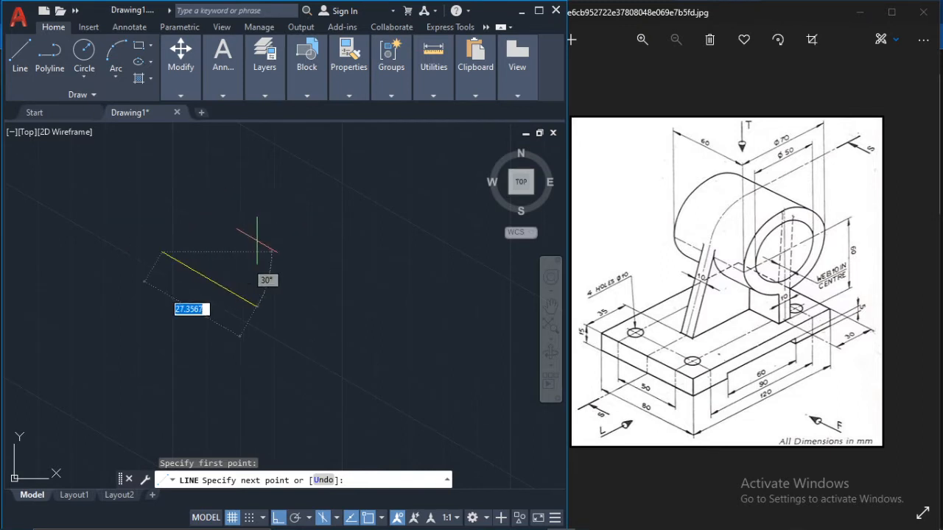
pyautogui.press('Escape')
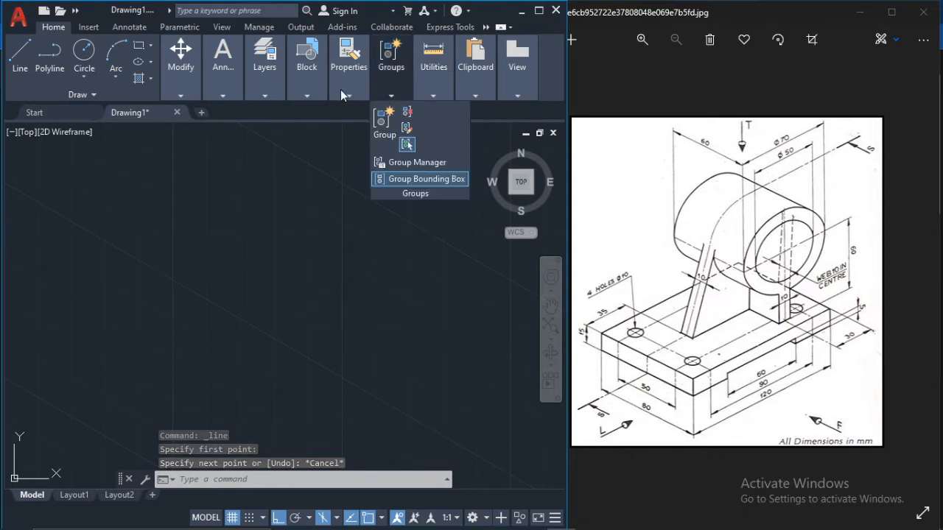
# - Set the current object colour to white (255,255,255)
pyautogui.moveTo(330, 85)
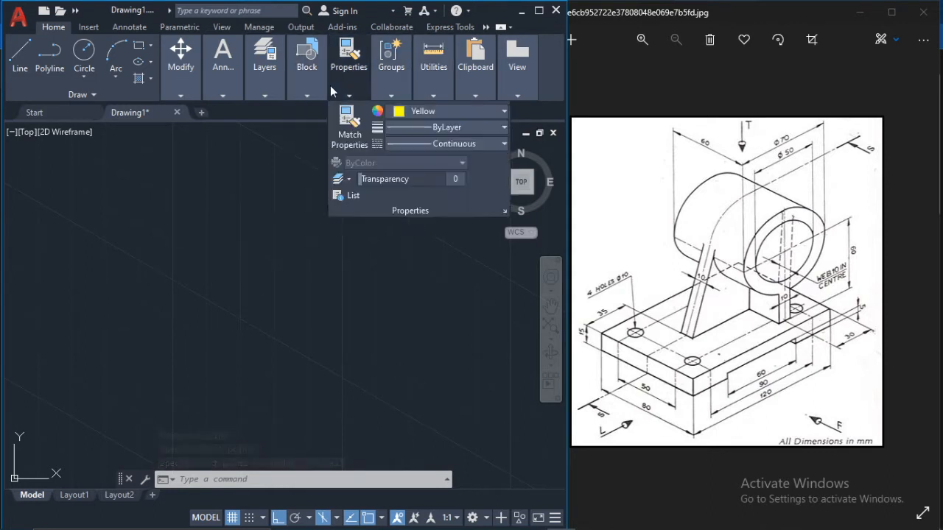
pyautogui.click(432, 111)
pyautogui.click(396, 223)
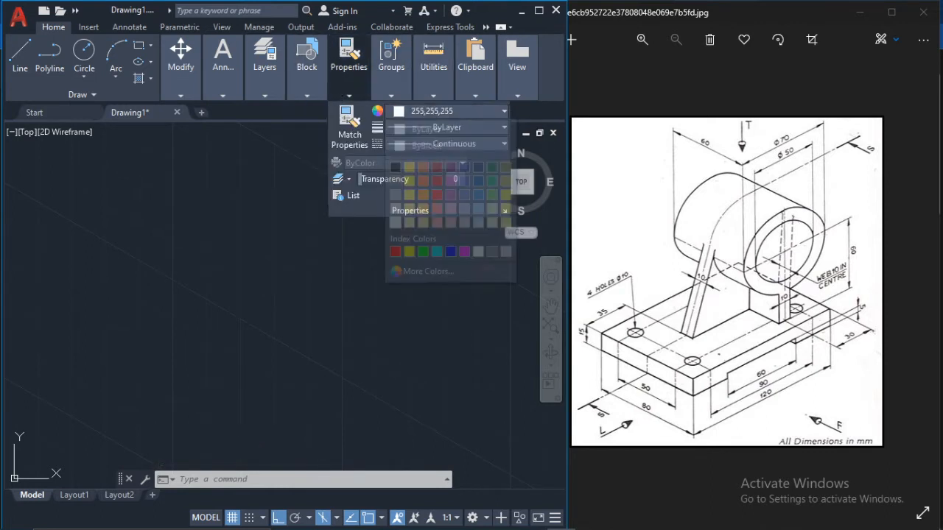
# - Draw the base's left face as a closed isometric outline with 80 mm sloping edges and 15 mm vertical edges
pyautogui.click(20, 55)
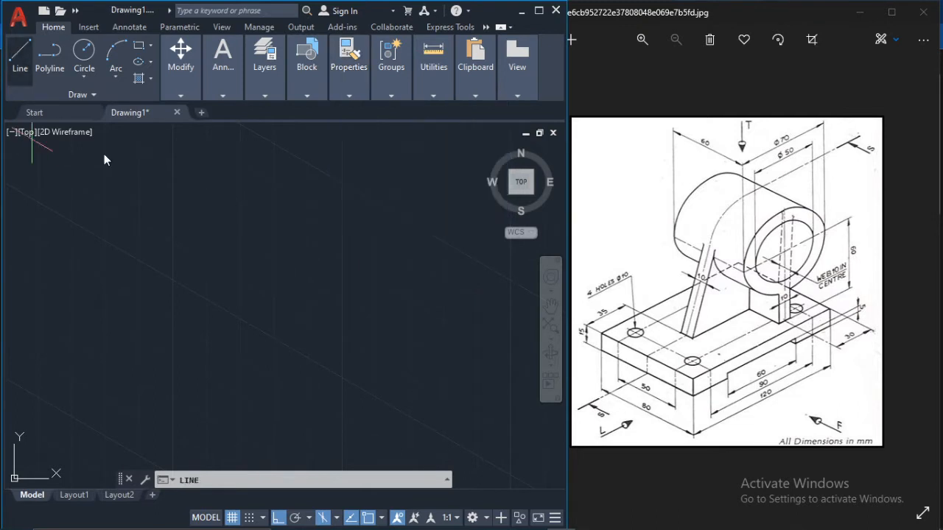
pyautogui.click(167, 264)
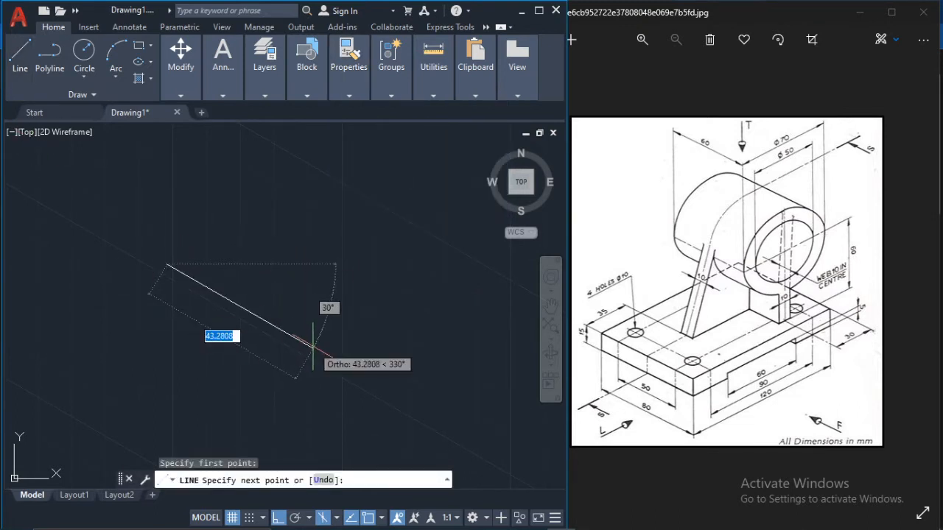
pyautogui.write('80')
pyautogui.press('Return')
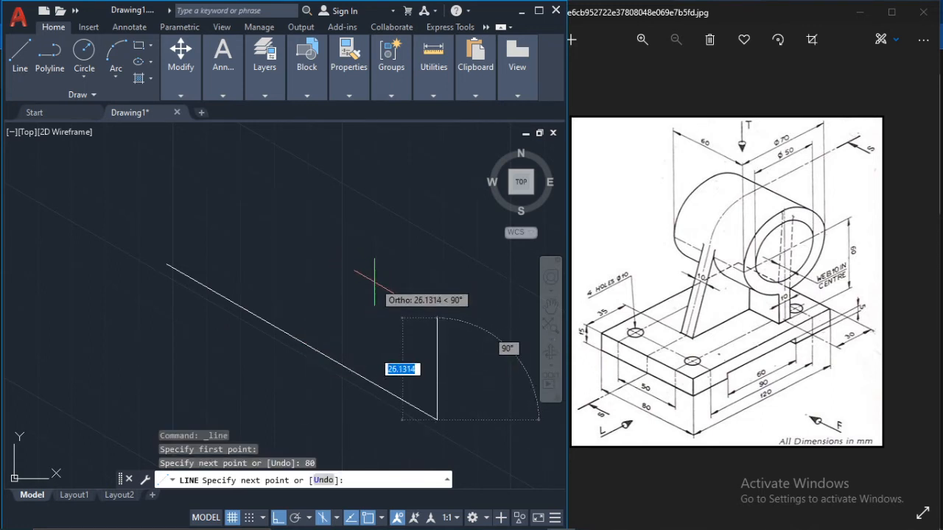
pyautogui.write('15')
pyautogui.press('Return')
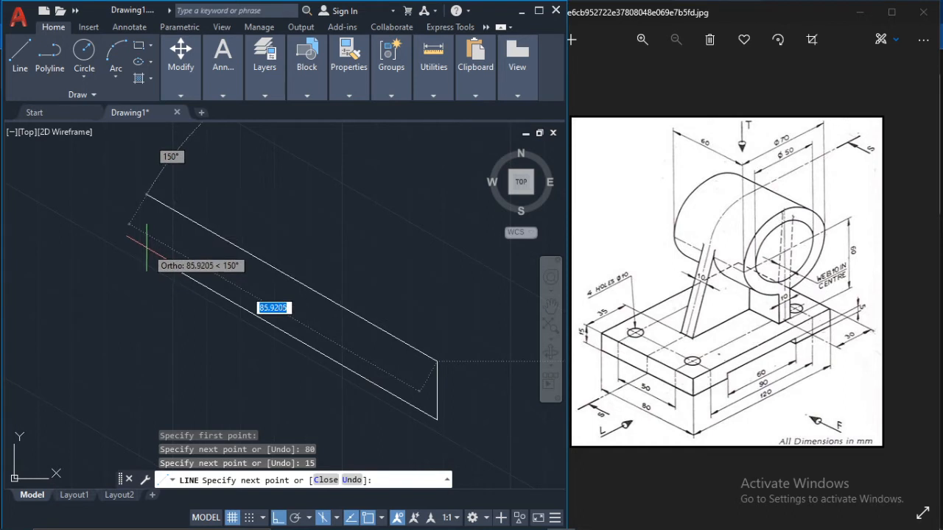
pyautogui.write('80')
pyautogui.press('Return')
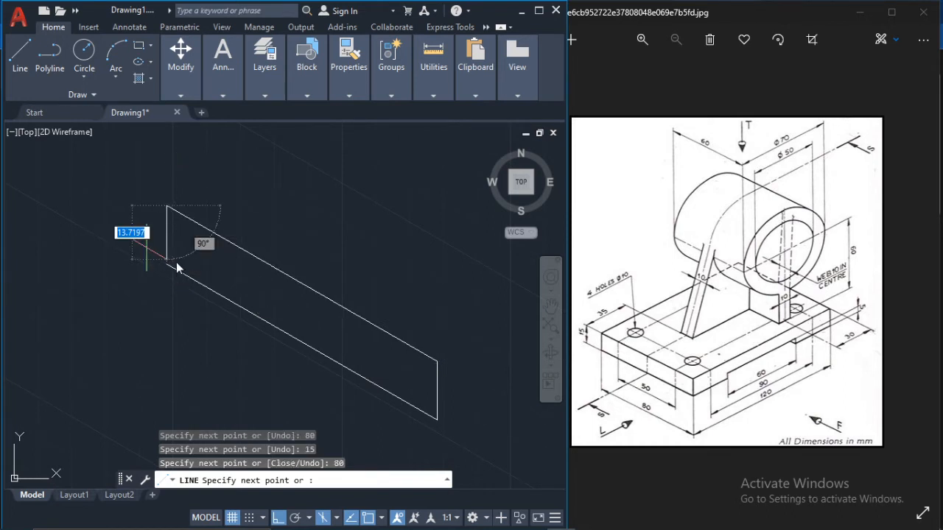
pyautogui.click(168, 265)
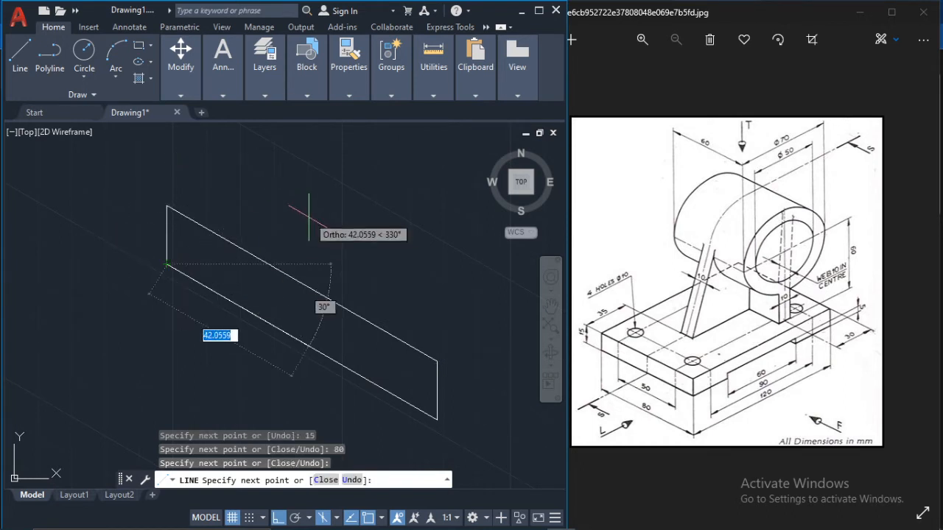
pyautogui.press('Escape')
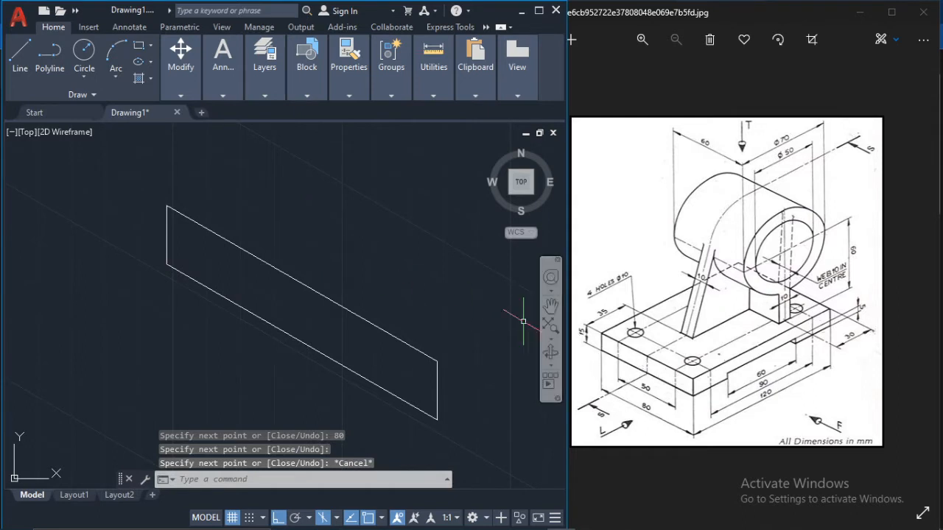
# - Draw a 30 mm line at 30° in the top isoplane, starting from the left face's lower front corner
pyautogui.scroll(-4, 319, 253)
pyautogui.moveTo(318, 253); pyautogui.dragTo(110, 229, button='middle')
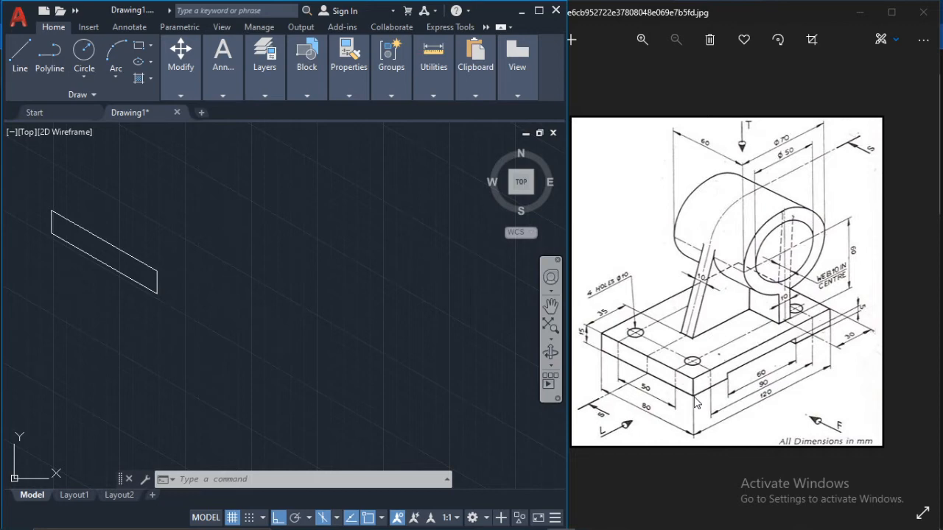
pyautogui.click(20, 56)
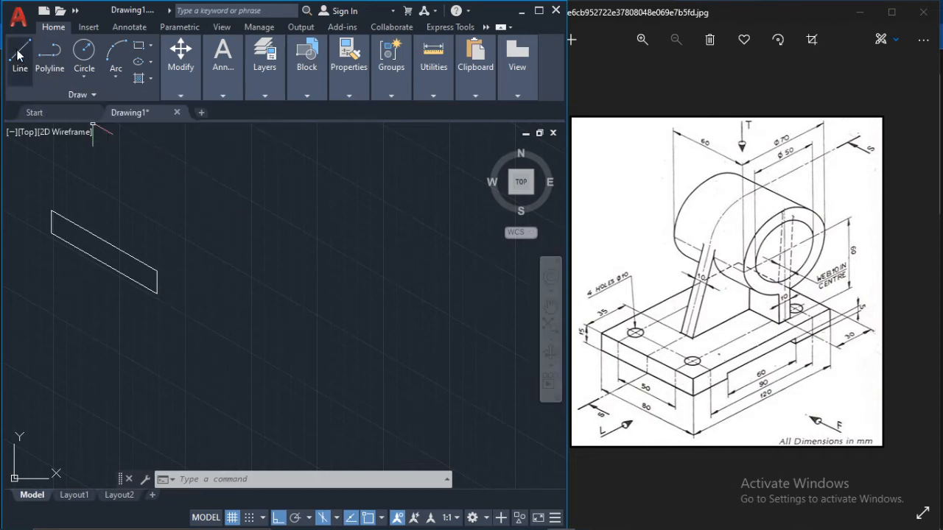
pyautogui.click(156, 294)
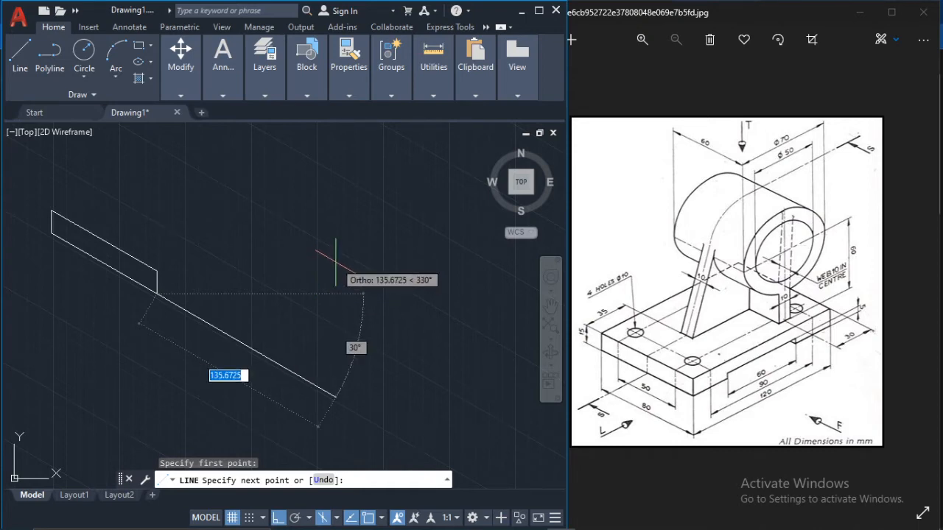
pyautogui.press('F5')
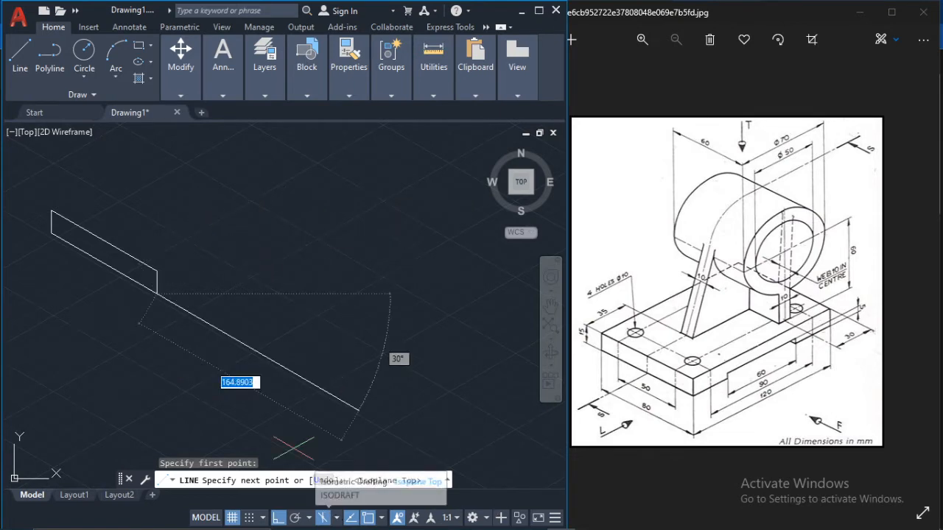
pyautogui.click(338, 518)
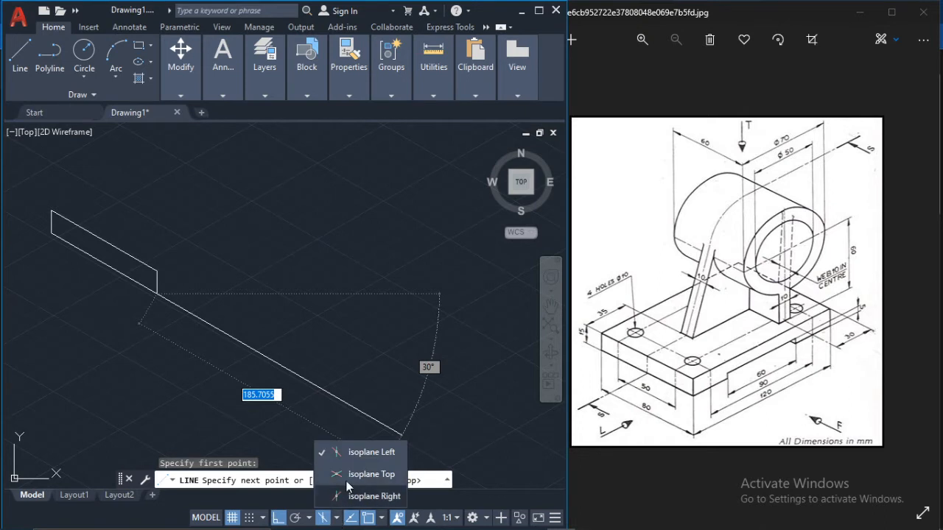
pyautogui.click(369, 493)
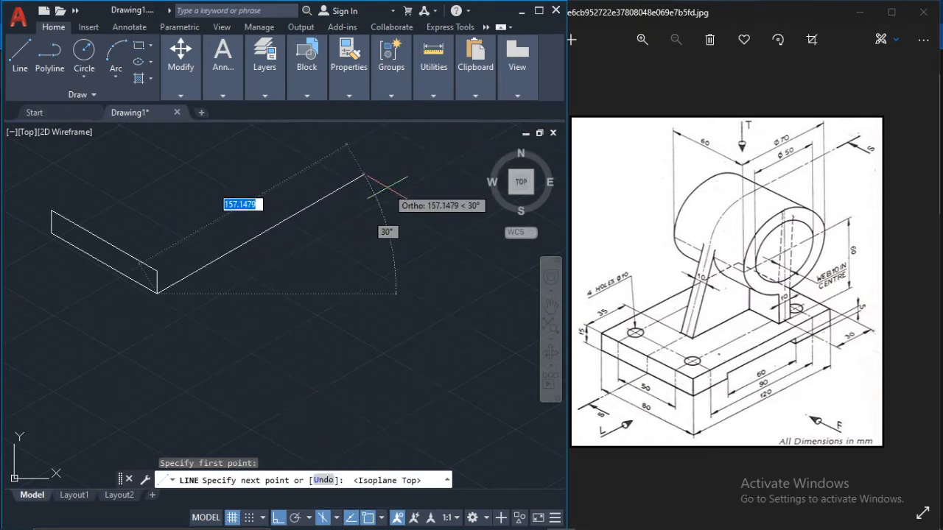
pyautogui.write('30')
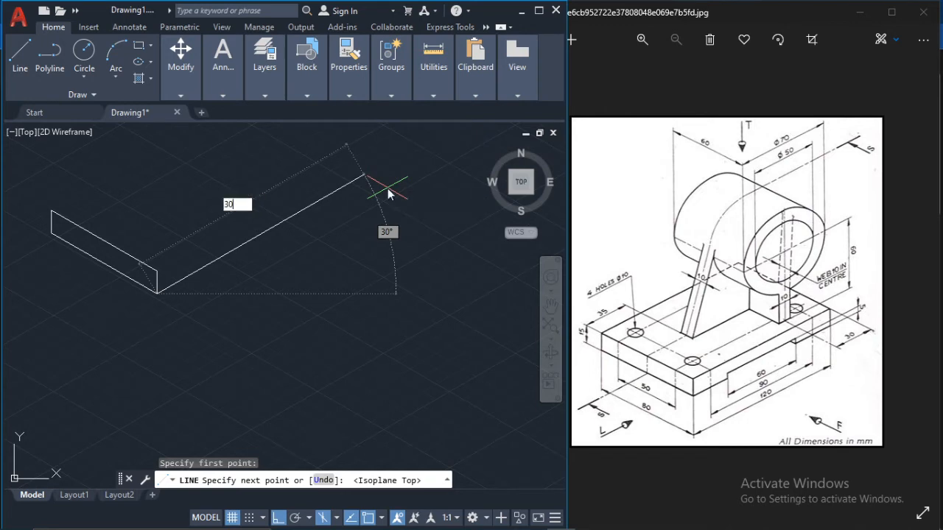
pyautogui.press('Return')
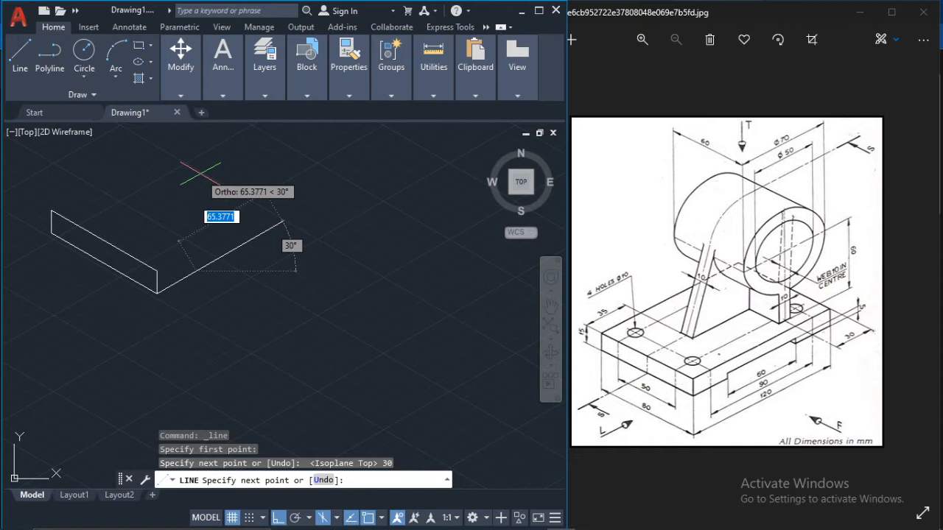
# - Switch to the right isoplane and continue the line as a notch: 5 mm up, 60 mm along at 30°, 5 mm down
pyautogui.press('F5')
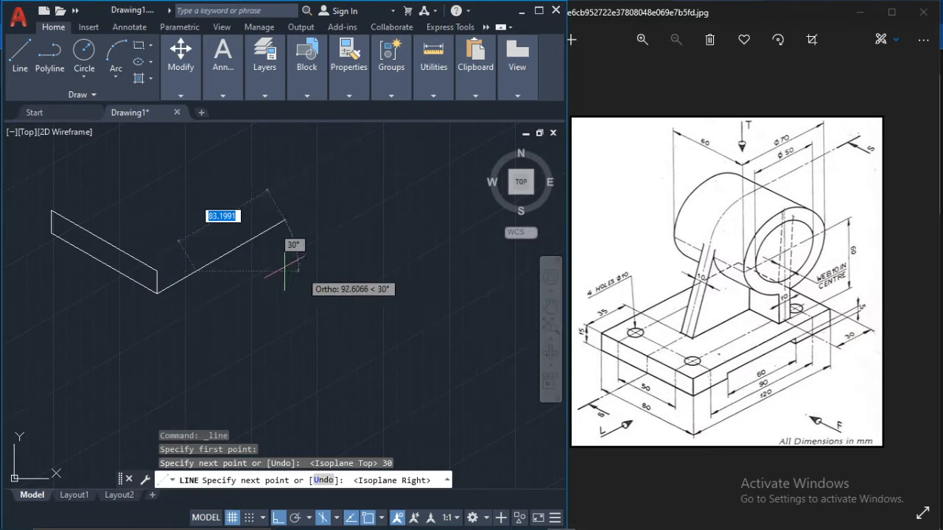
pyautogui.write('5')
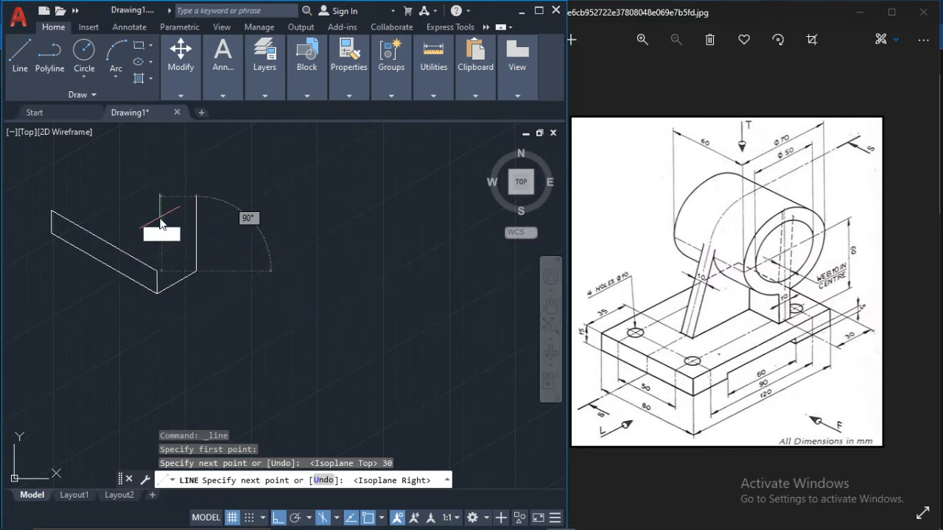
pyautogui.press('Return')
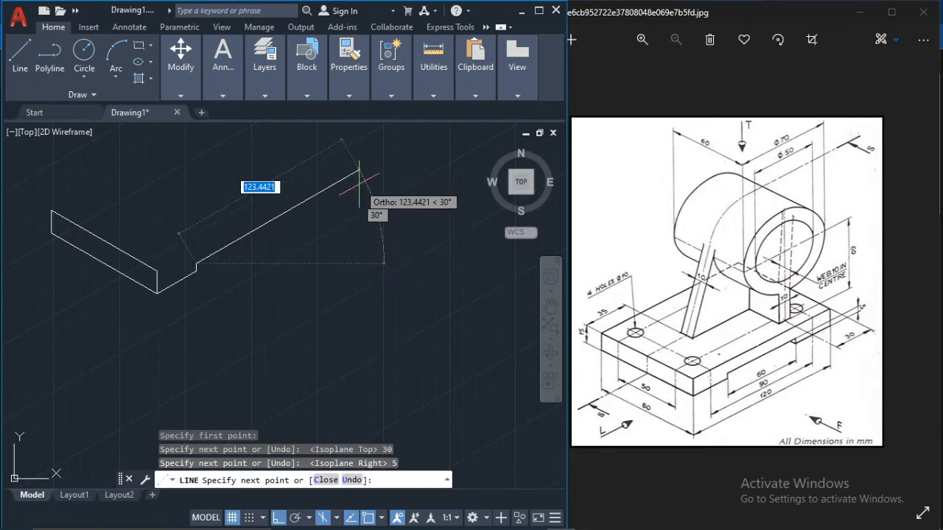
pyautogui.write('60')
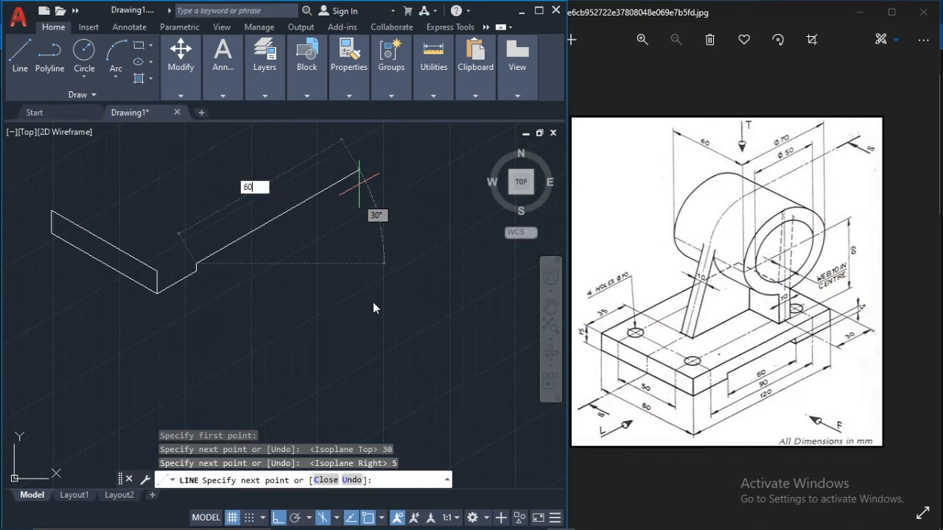
pyautogui.press('Return')
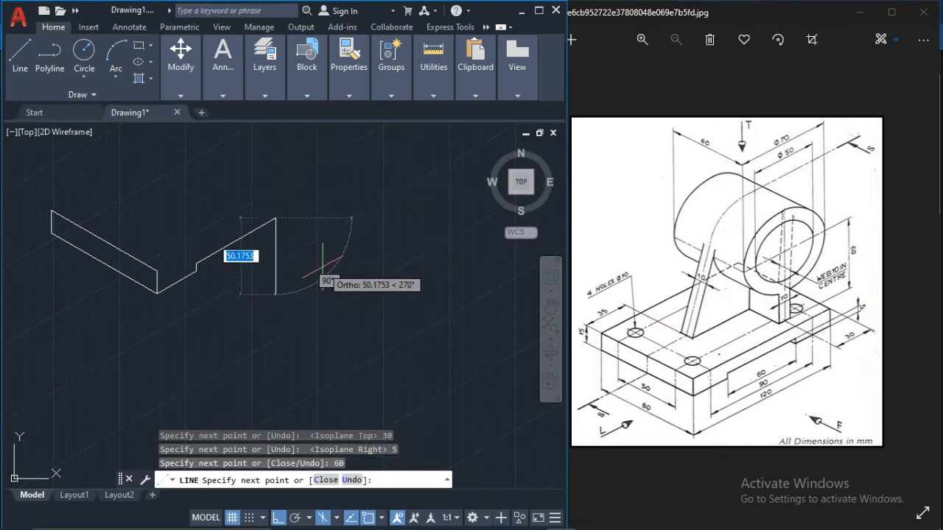
pyautogui.write('5')
pyautogui.press('Return')
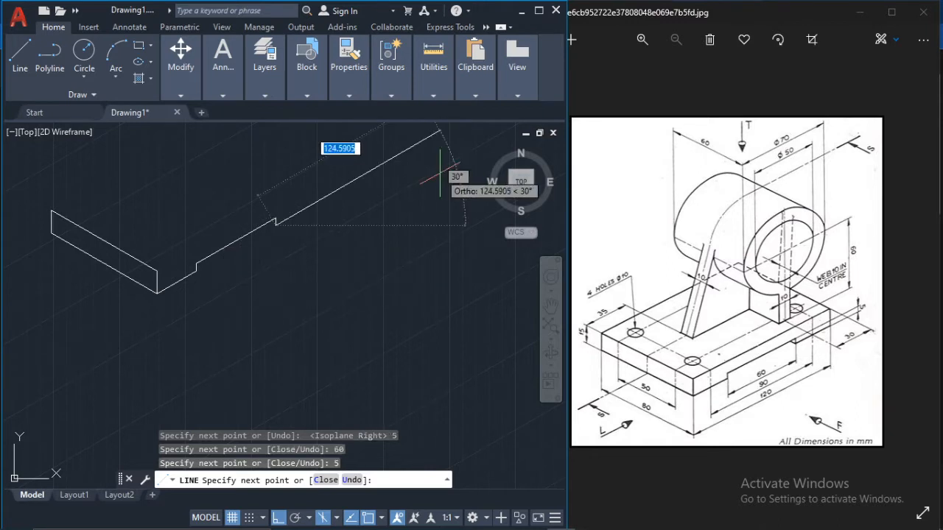
# - Finish the base's right face with 30 mm along at 30°, 15 mm up, and a line back to the left face's upper corner
pyautogui.write('30')
pyautogui.press('Return')
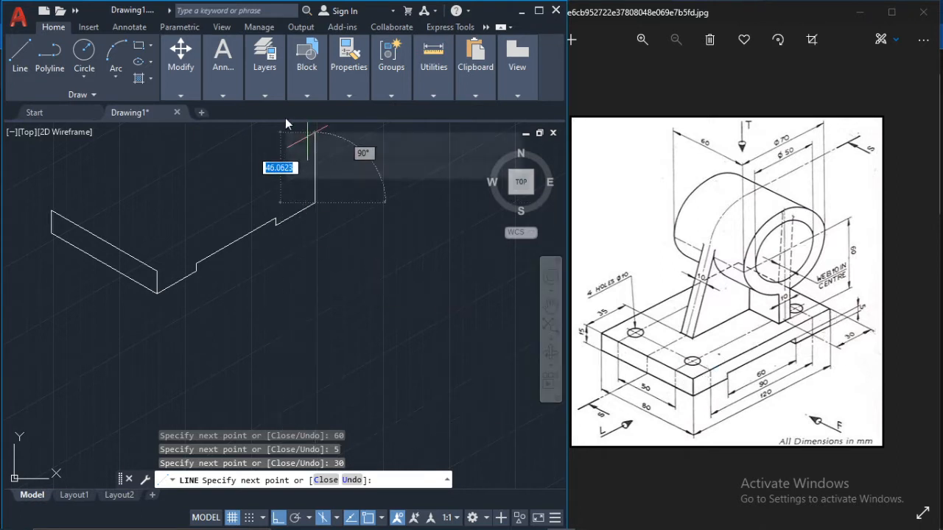
pyautogui.moveTo(343, 209); pyautogui.dragTo(347, 277, button='middle')
pyautogui.scroll(2, 347, 277)
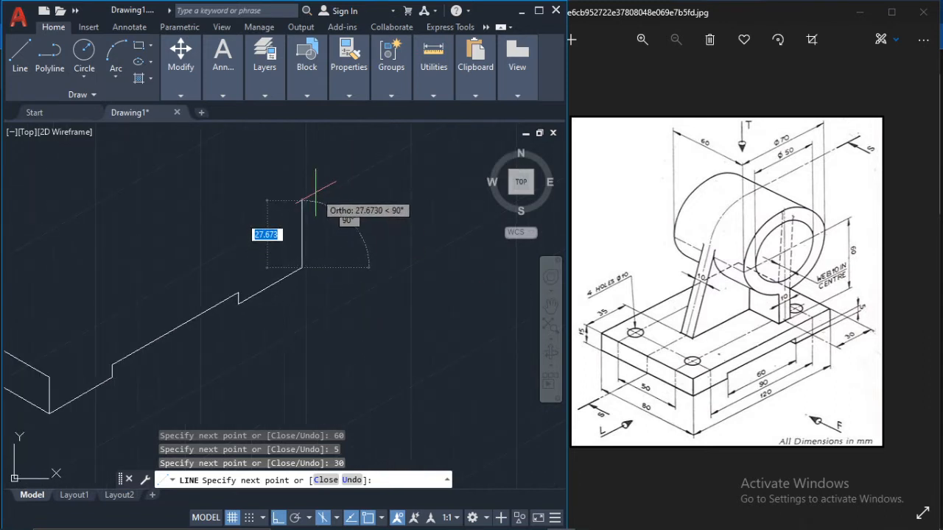
pyautogui.write('15')
pyautogui.press('Return')
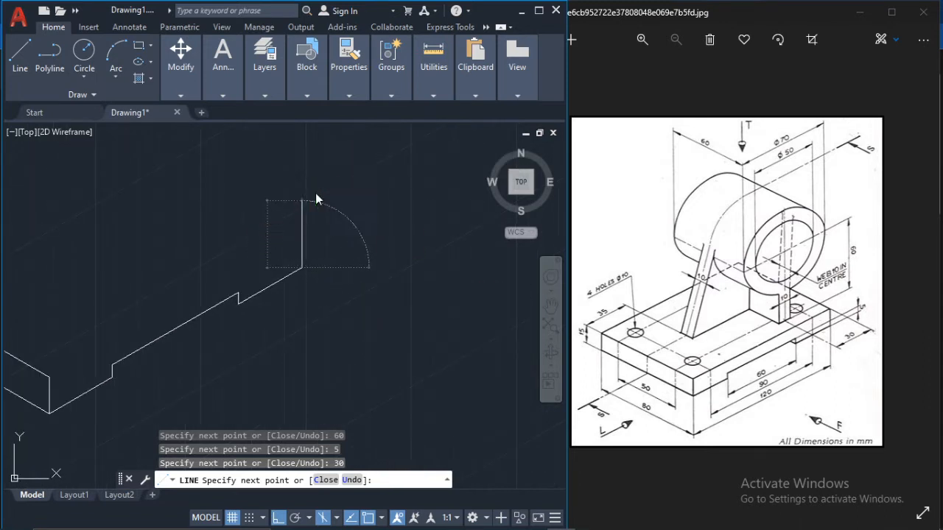
pyautogui.click(50, 376)
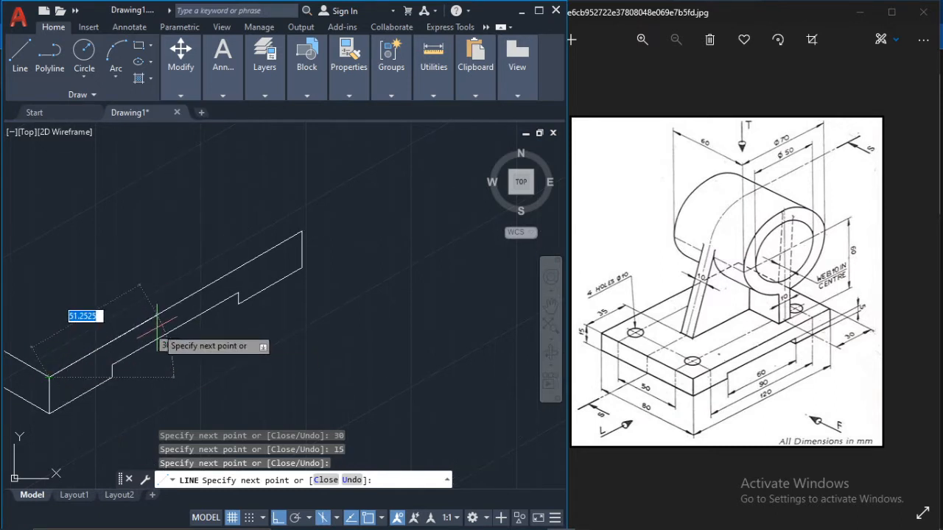
pyautogui.press('Escape')
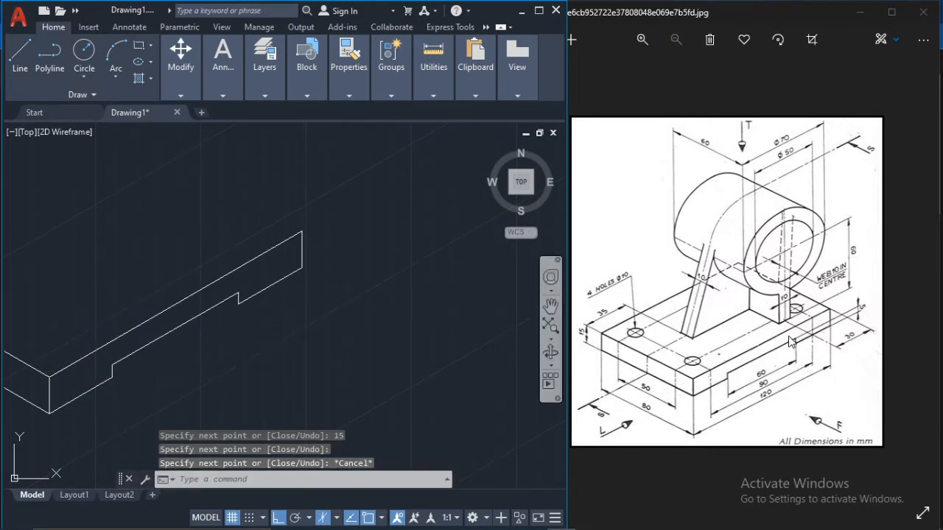
# - Draw a short line in the top isoplane from the notch's far lower corner, running inward past the notch's upper edge
pyautogui.click(20, 56)
pyautogui.click(237, 302)
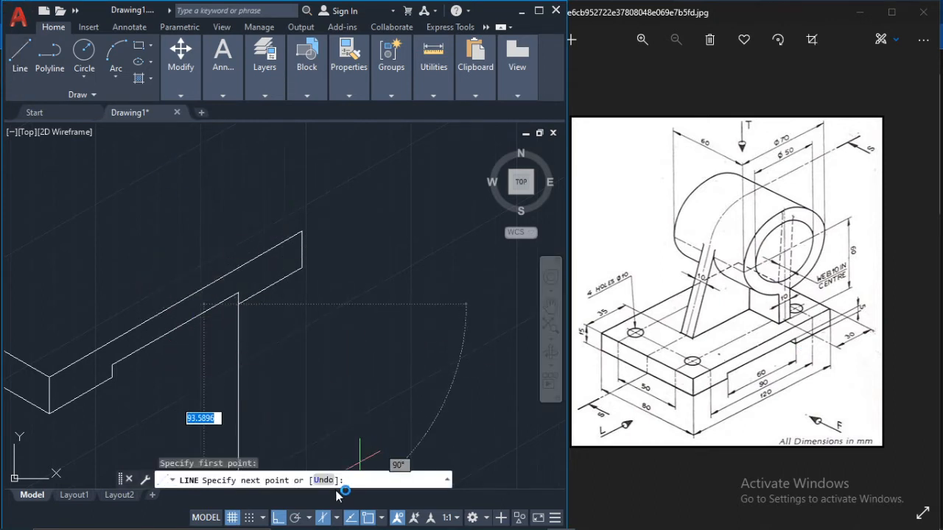
pyautogui.click(337, 518)
pyautogui.click(364, 472)
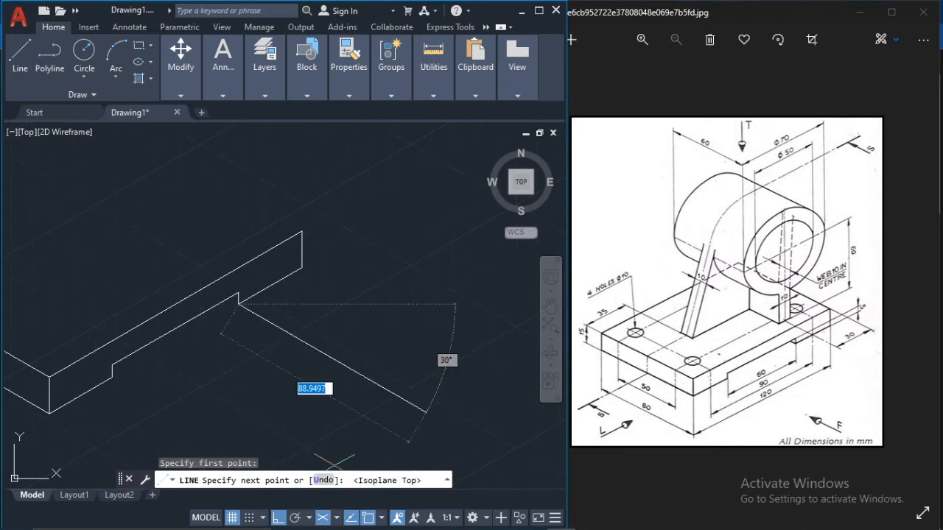
pyautogui.scroll(3, 197, 328)
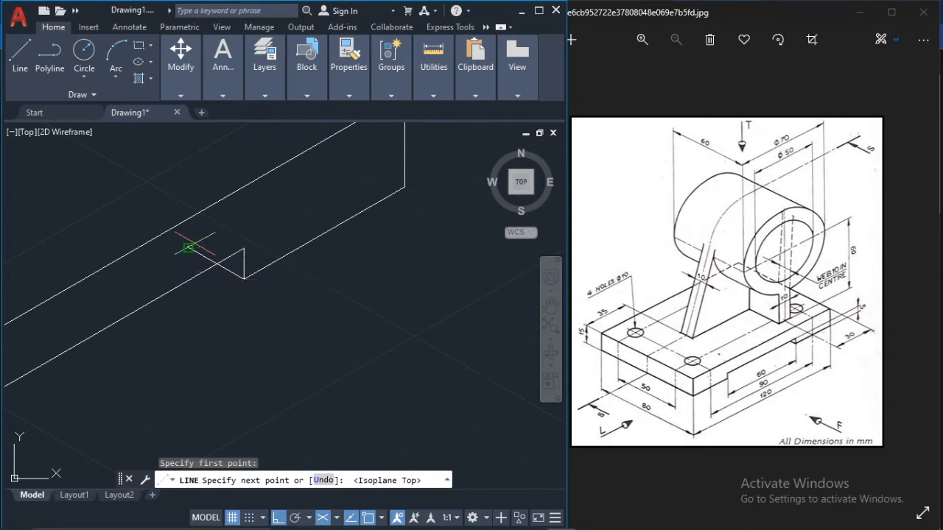
pyautogui.click(188, 247)
pyautogui.press('Escape')
# - Trim the part of the short notch line that extends beyond the notch's upper edge
pyautogui.write('tr')
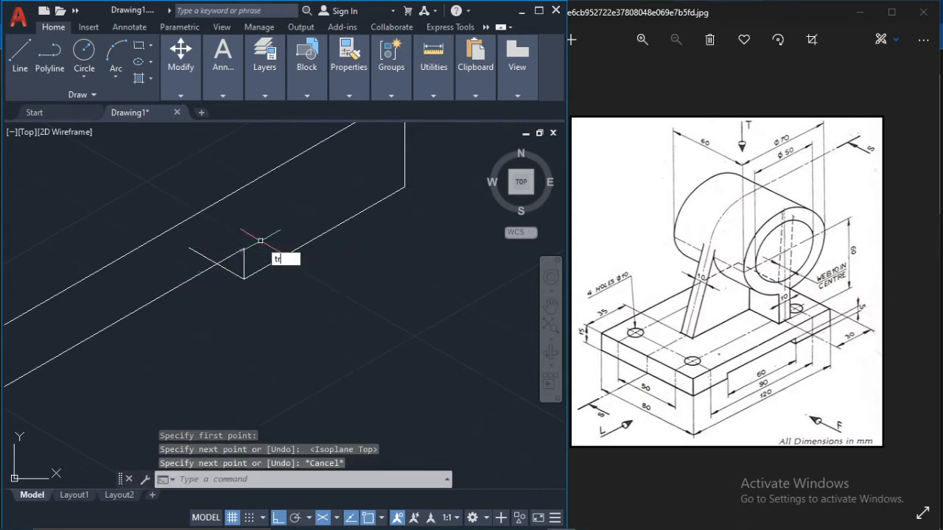
pyautogui.press('Return')
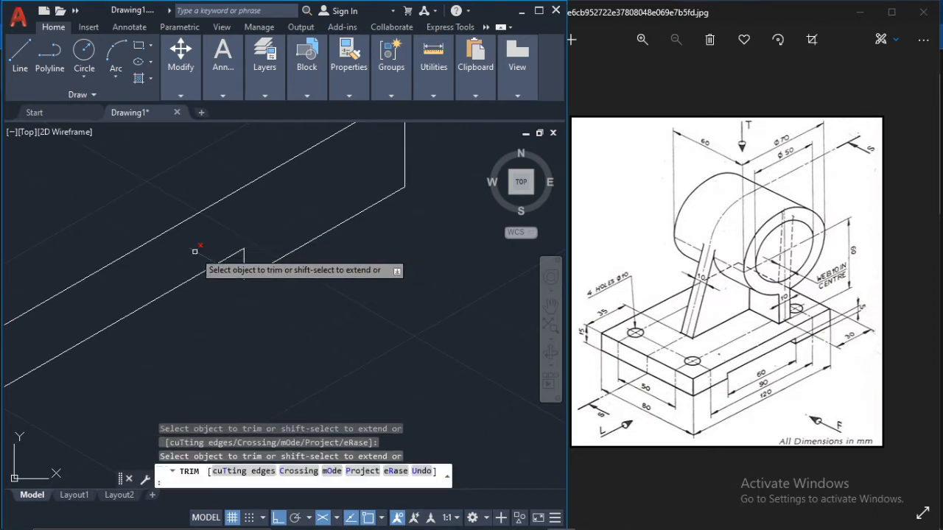
pyautogui.click(197, 256)
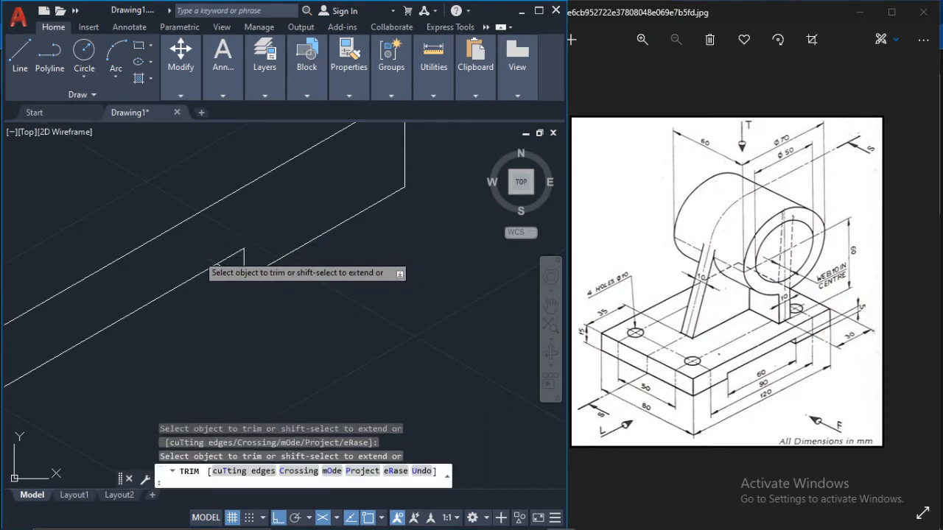
pyautogui.press('Return')
pyautogui.press('Escape')
pyautogui.scroll(-3, 285, 327)
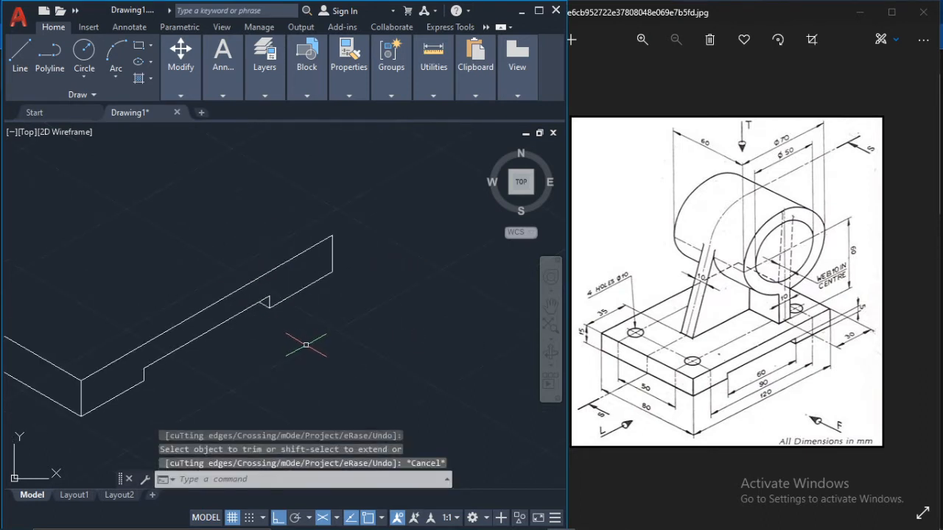
# - Copy the right face's top edge from the front corner to the left face's far upper corner
pyautogui.scroll(-2, 165, 364)
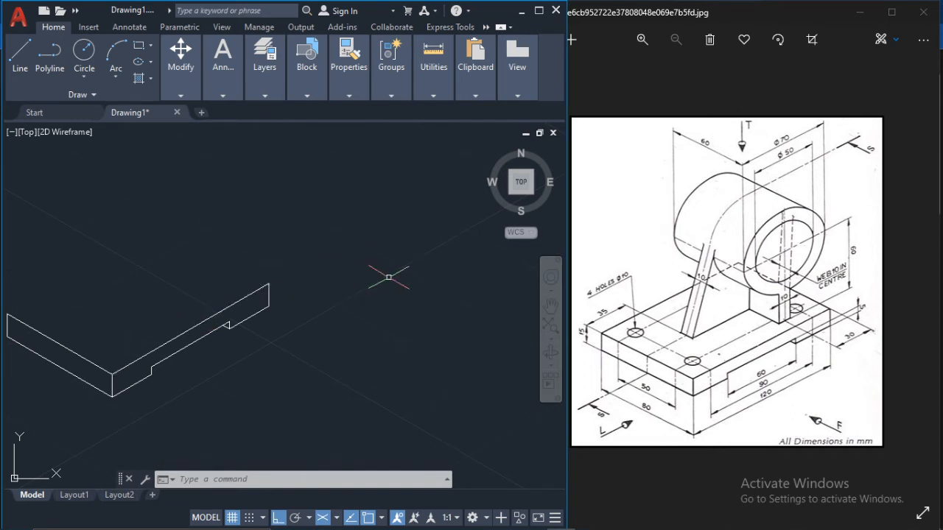
pyautogui.moveTo(226, 286); pyautogui.dragTo(312, 306, button='middle')
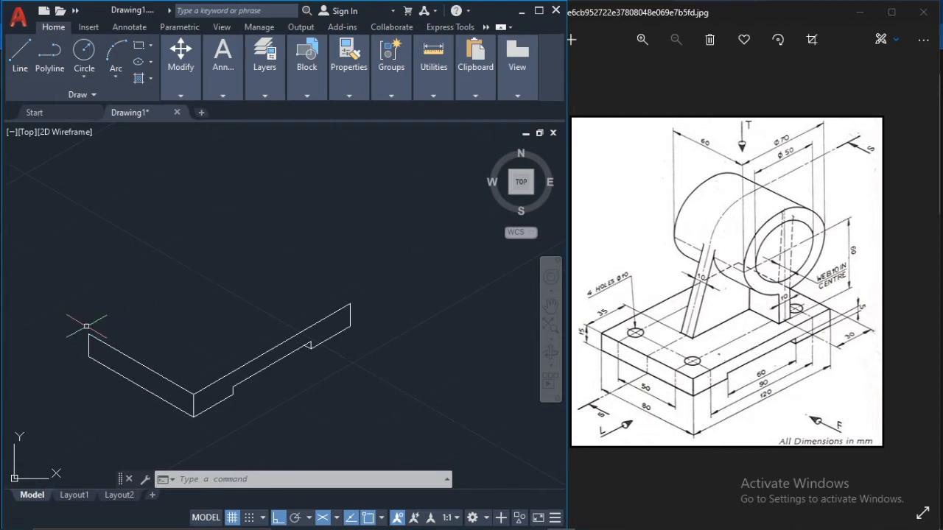
pyautogui.click(258, 354)
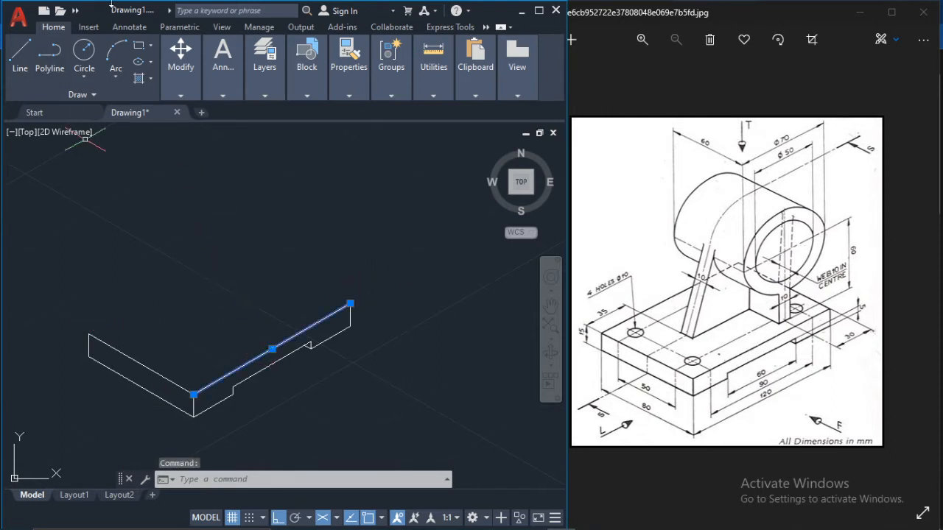
pyautogui.click(183, 97)
pyautogui.click(186, 127)
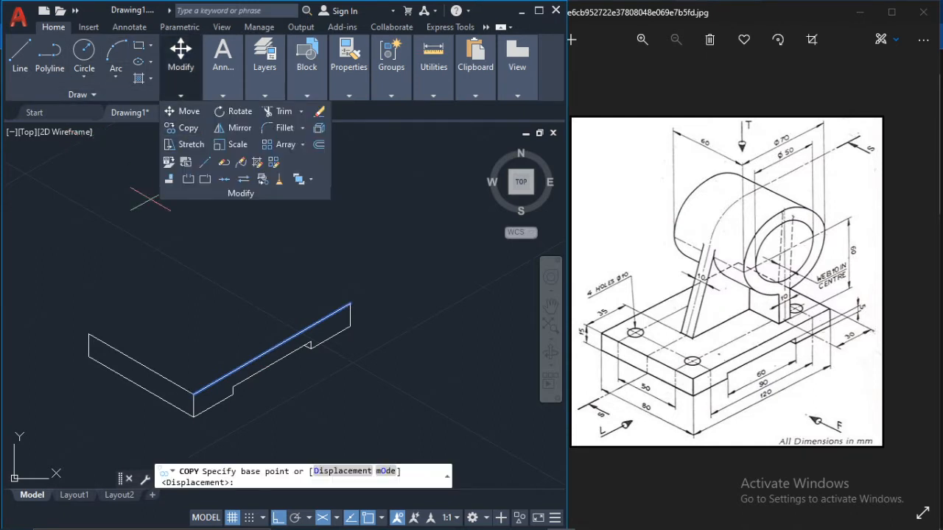
pyautogui.click(194, 394)
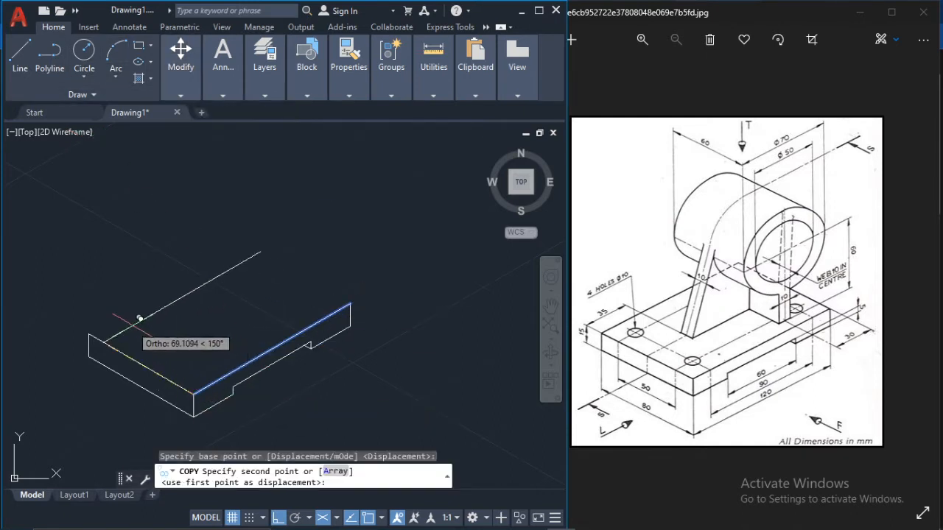
pyautogui.click(89, 333)
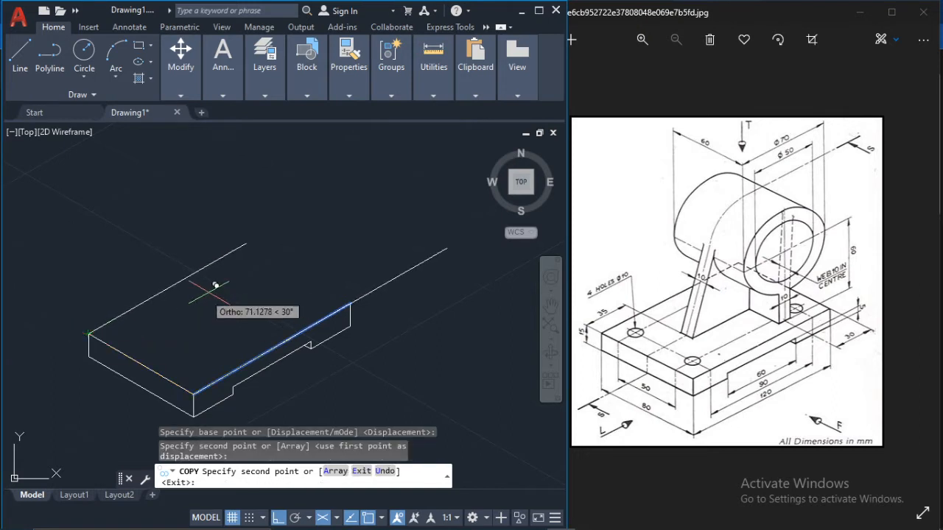
pyautogui.press('Escape')
# - Copy the left face's top edge to the far end of the copied long edge, closing the base's top face
pyautogui.click(138, 363)
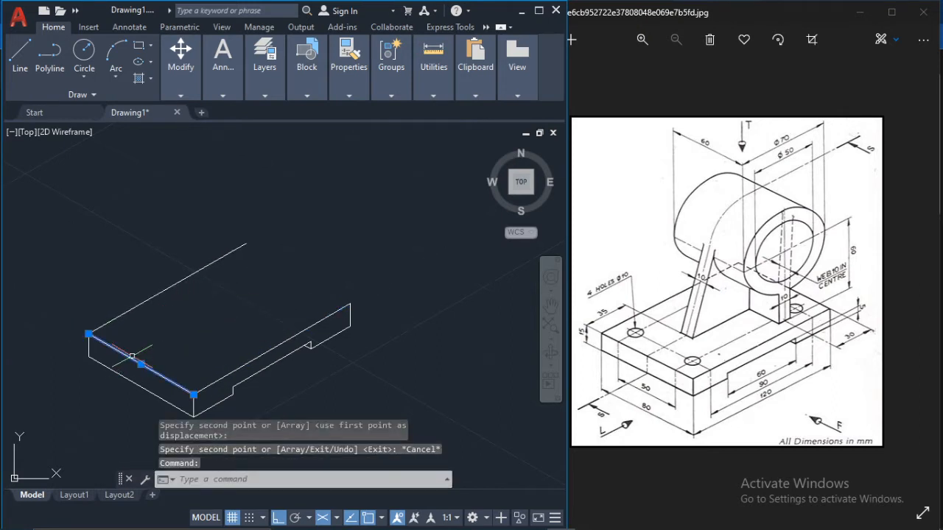
pyautogui.press('Return')
pyautogui.click(89, 333)
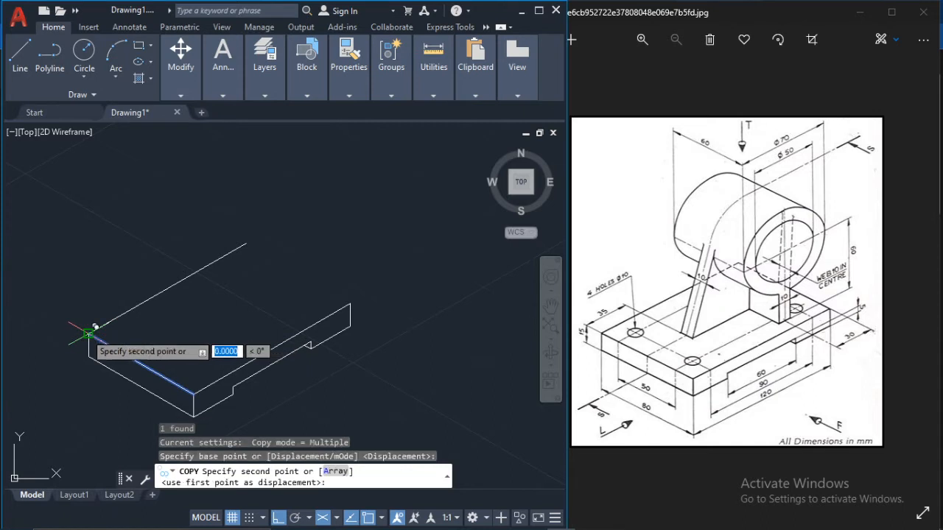
pyautogui.click(249, 239)
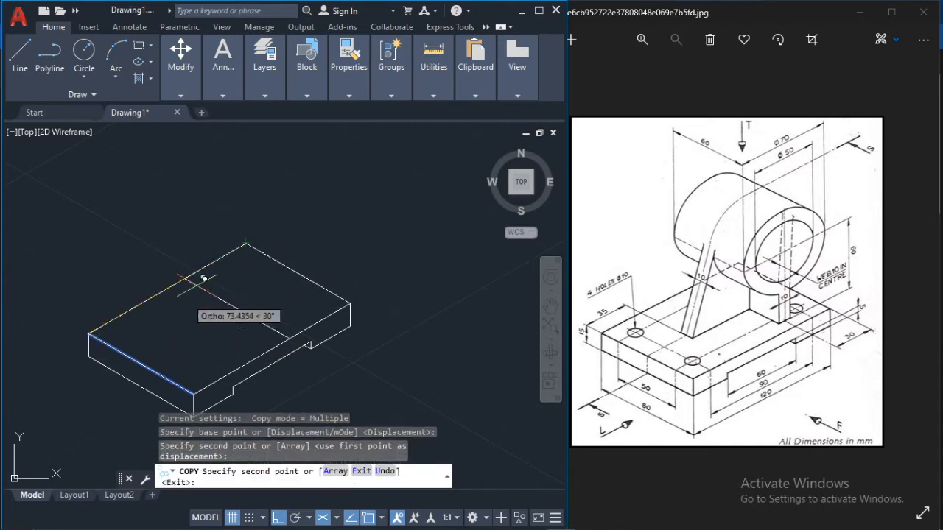
pyautogui.press('Escape')
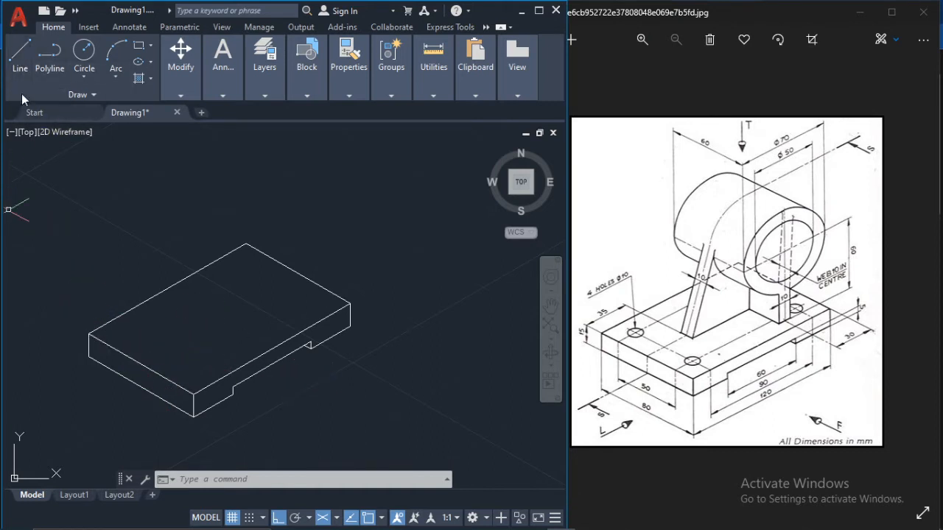
pyautogui.click(22, 50)
pyautogui.scroll(1, 210, 347)
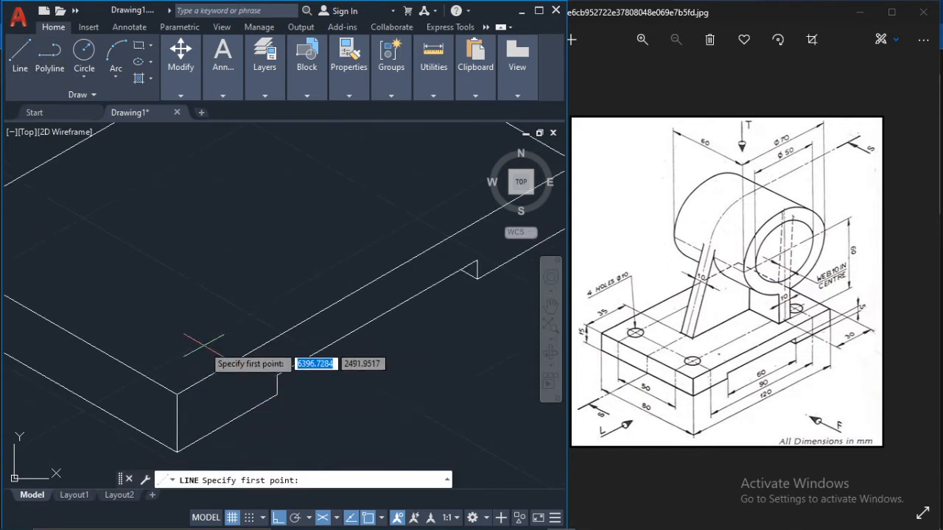
pyautogui.scroll(-1, 195, 335)
pyautogui.press('Escape')
# - Offset the left face's top edge 15 mm inward onto the base's top face
pyautogui.write('off')
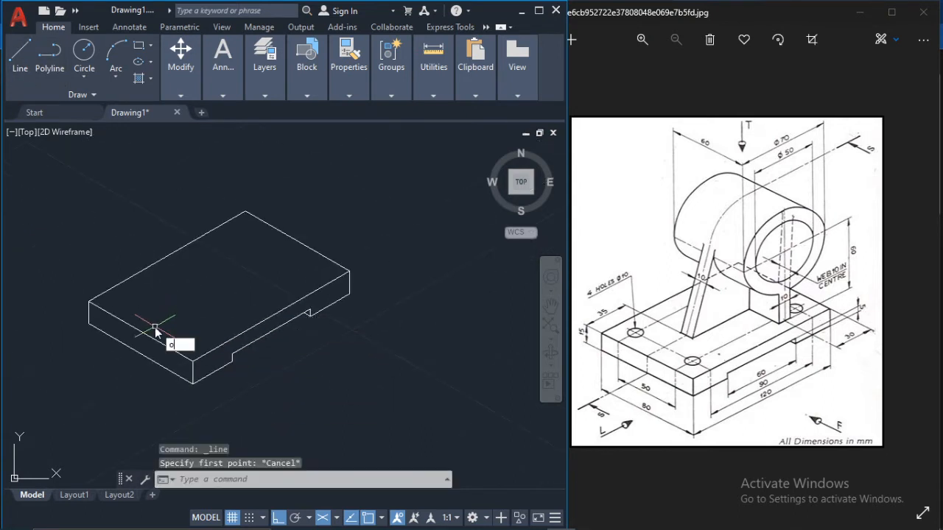
pyautogui.press('Return')
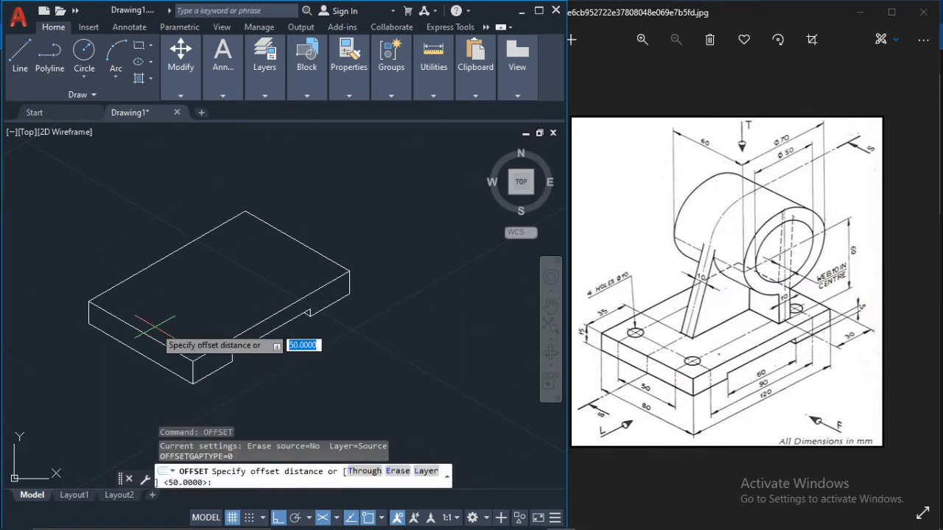
pyautogui.write('15')
pyautogui.press('Return')
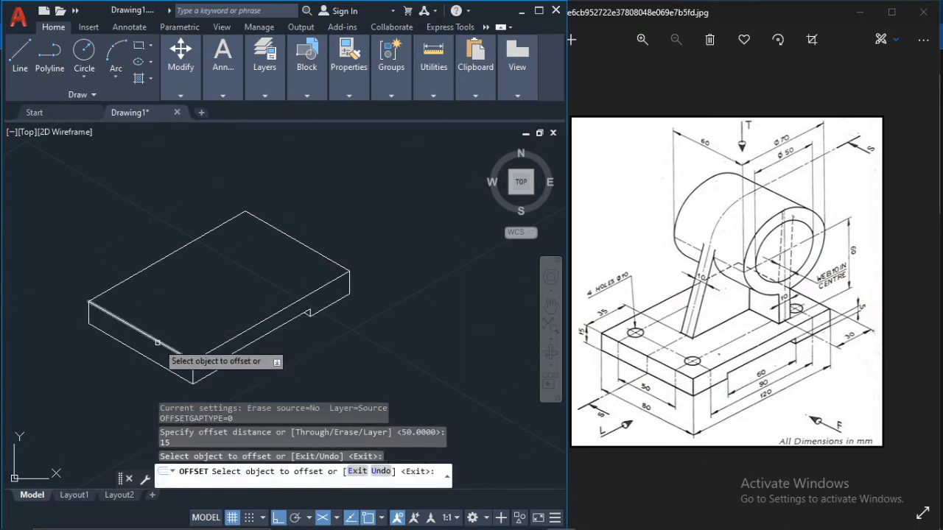
pyautogui.click(152, 338)
pyautogui.click(204, 306)
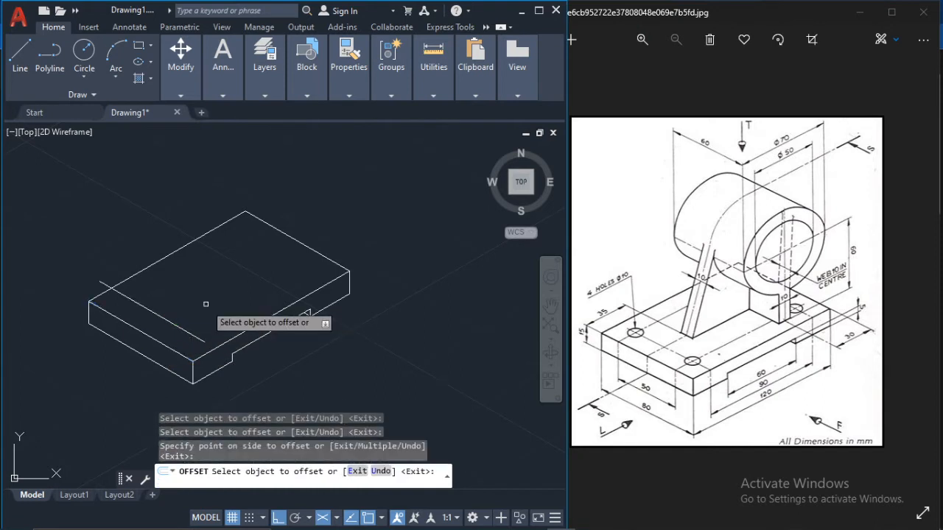
pyautogui.press('Escape')
# - Move the offset line by its front endpoint so that it ends on the top face's front long edge
pyautogui.click(200, 339)
pyautogui.scroll(2, 205, 343)
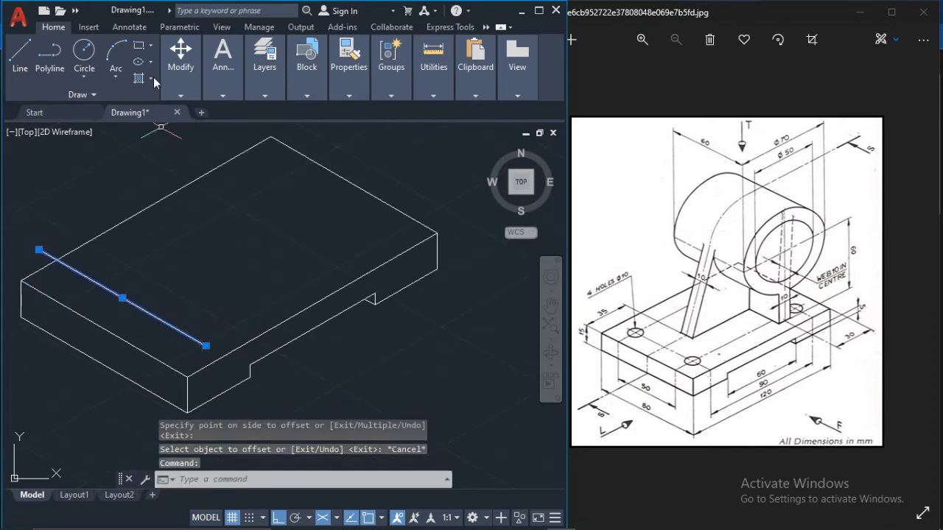
pyautogui.click(180, 58)
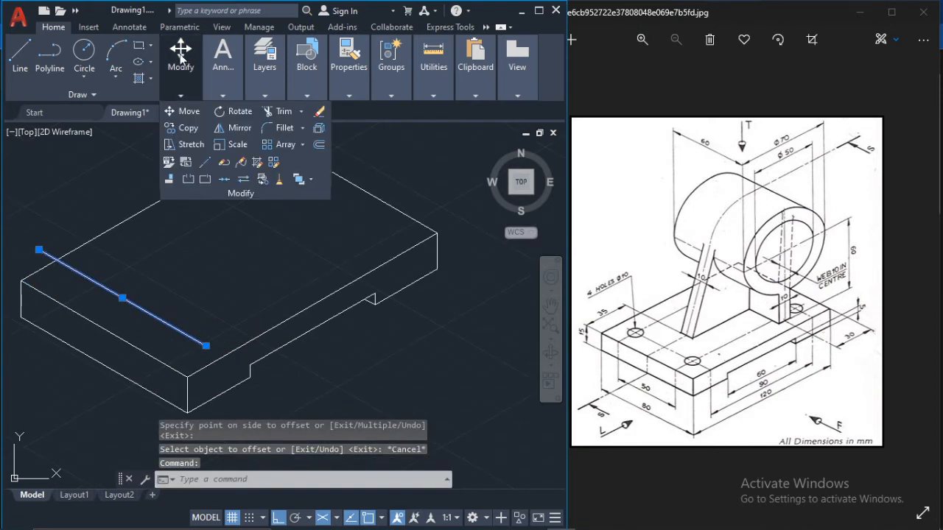
pyautogui.click(190, 112)
pyautogui.click(206, 346)
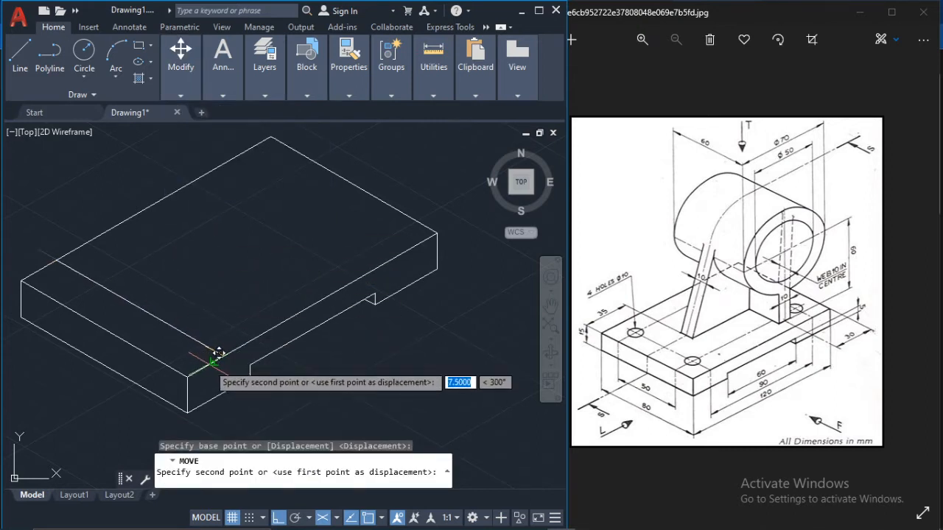
pyautogui.press('Escape')
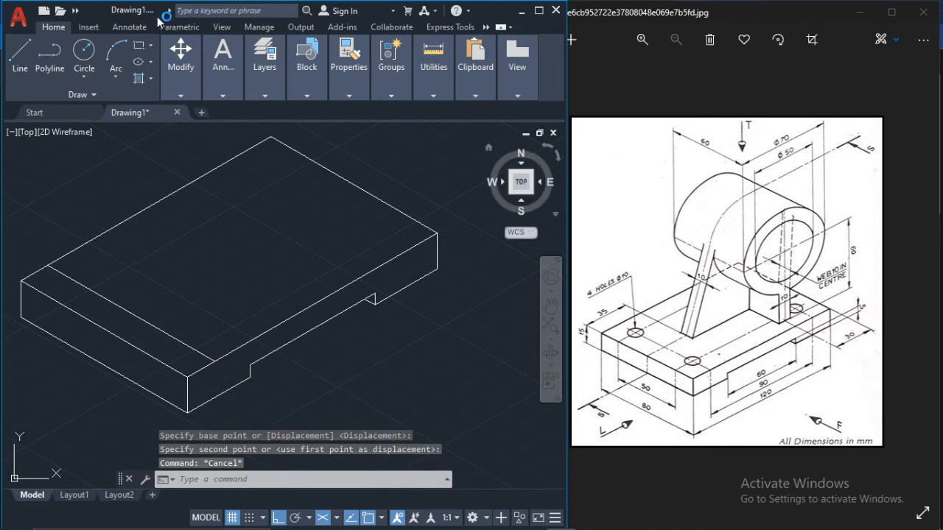
# - Check the distance from the top face's front corner to the offset line's end, and delete the offset line
pyautogui.click(191, 82)
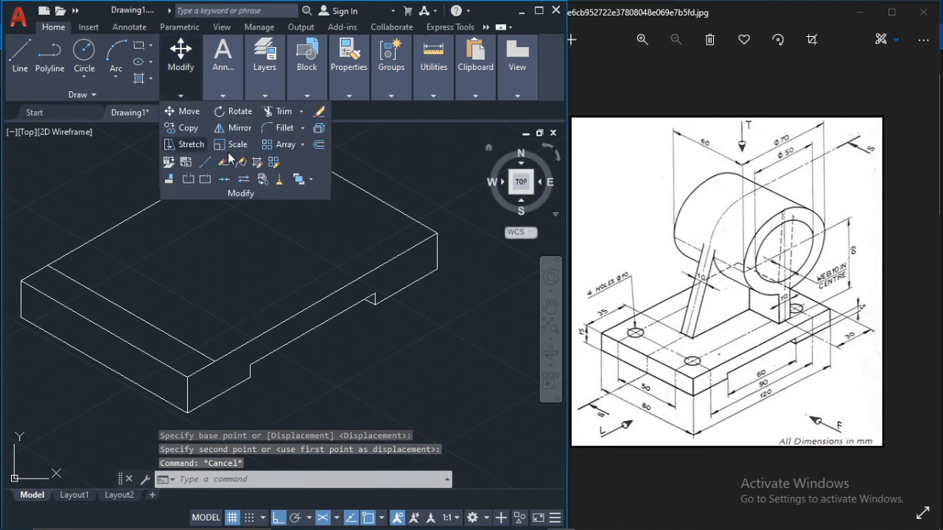
pyautogui.moveTo(434, 63)
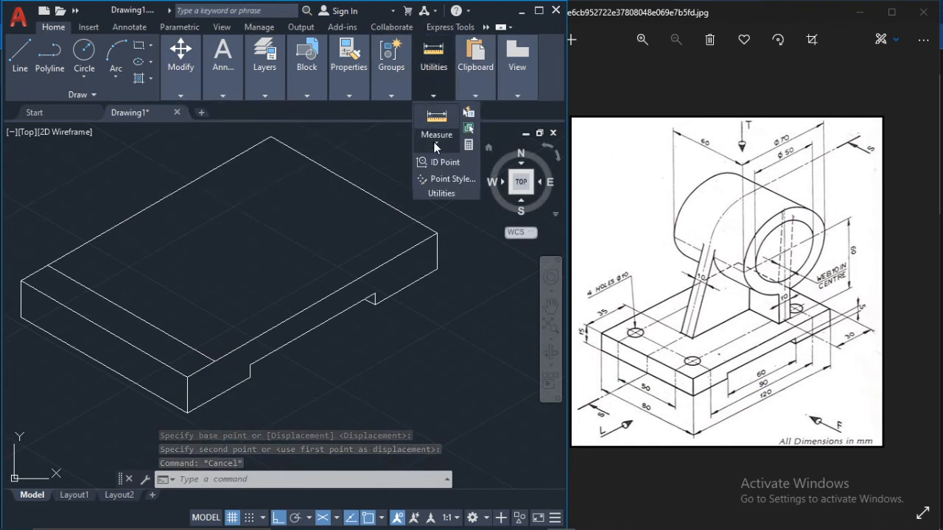
pyautogui.click(434, 143)
pyautogui.click(449, 192)
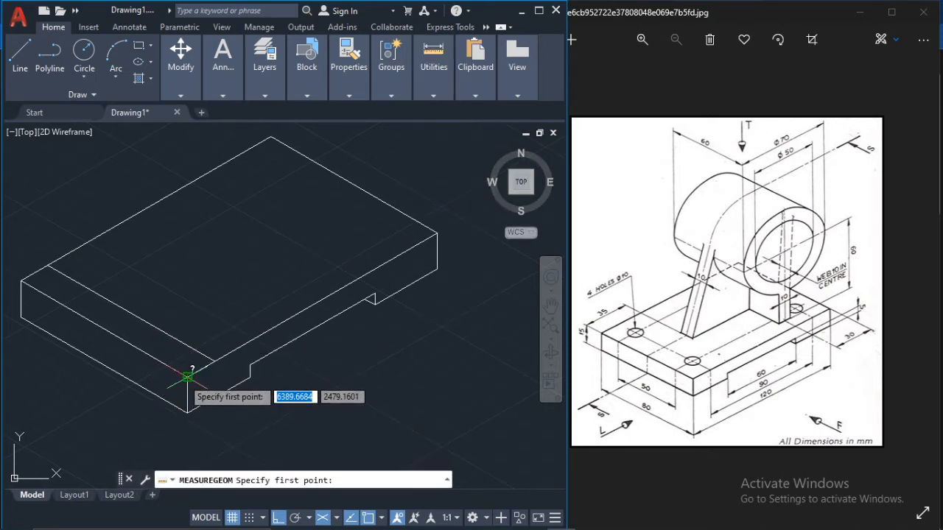
pyautogui.click(188, 377)
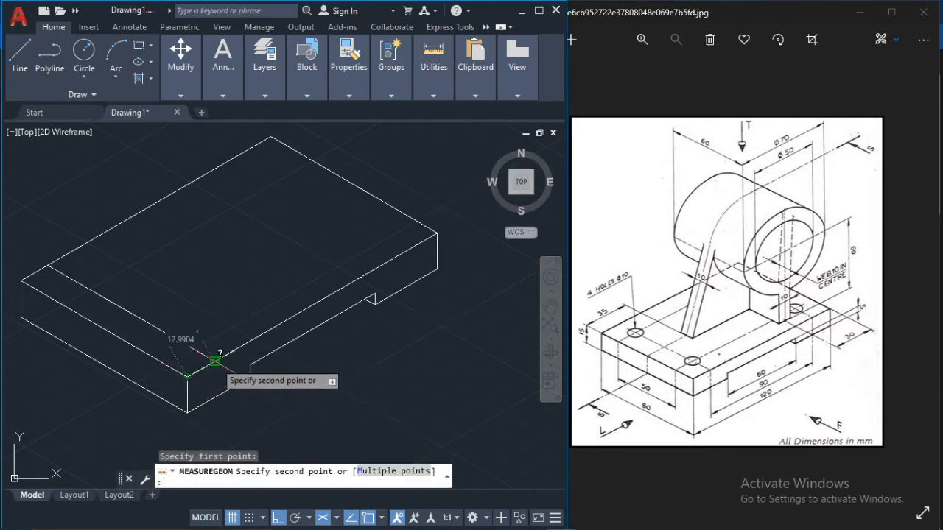
pyautogui.press('Escape')
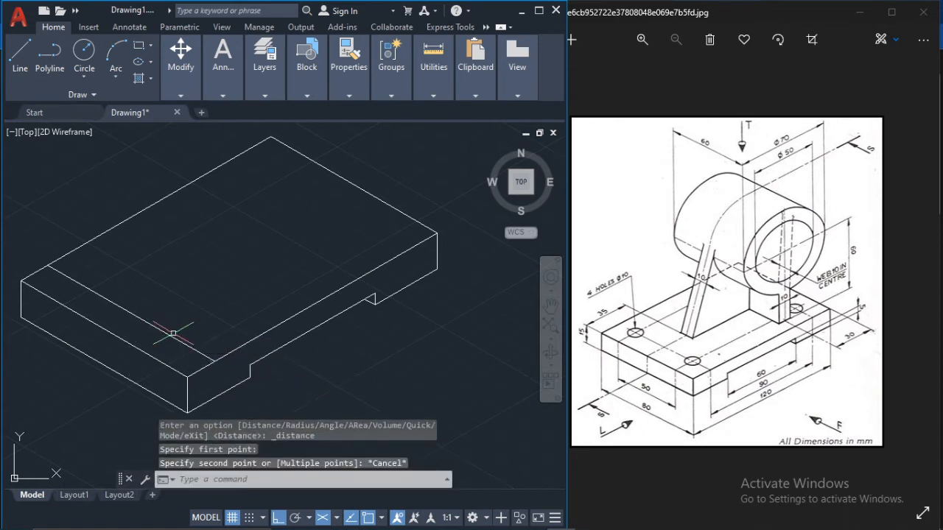
pyautogui.click(175, 339)
pyautogui.press('Delete')
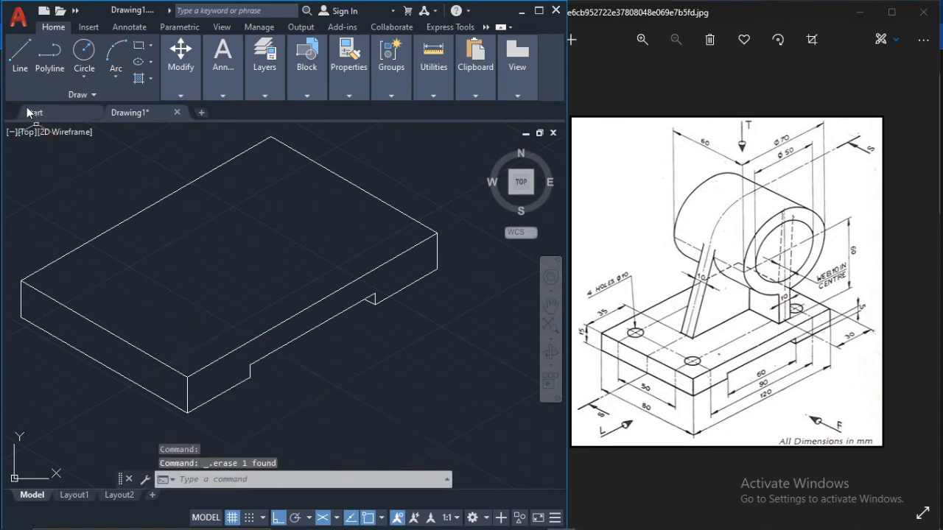
# - Draw connected lines from the top face's front corner: 15 mm along the front long edge, then 15 mm inward parallel to the short edge
pyautogui.click(20, 55)
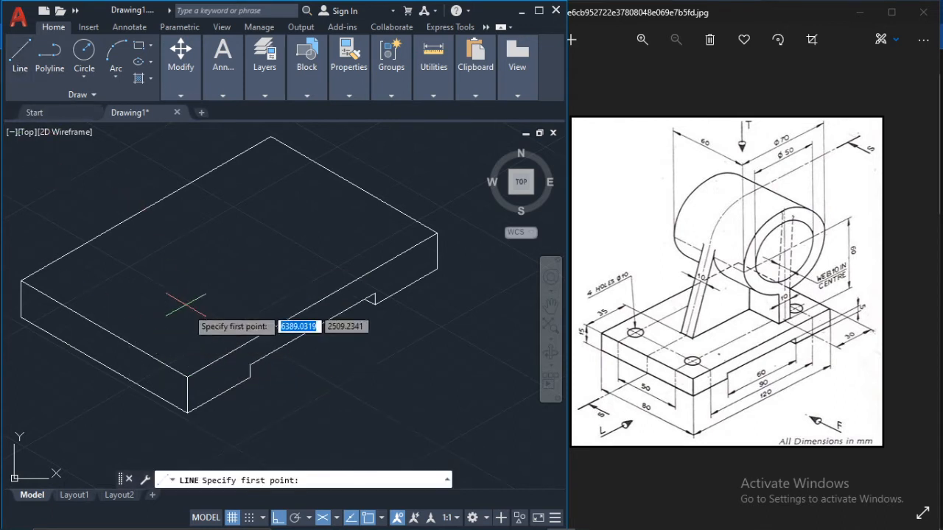
pyautogui.click(187, 376)
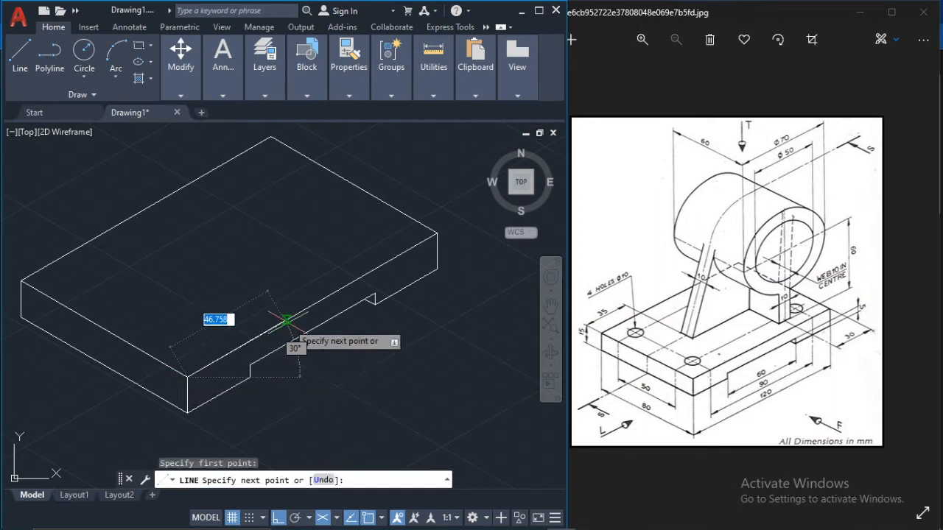
pyautogui.write('15')
pyautogui.press('Return')
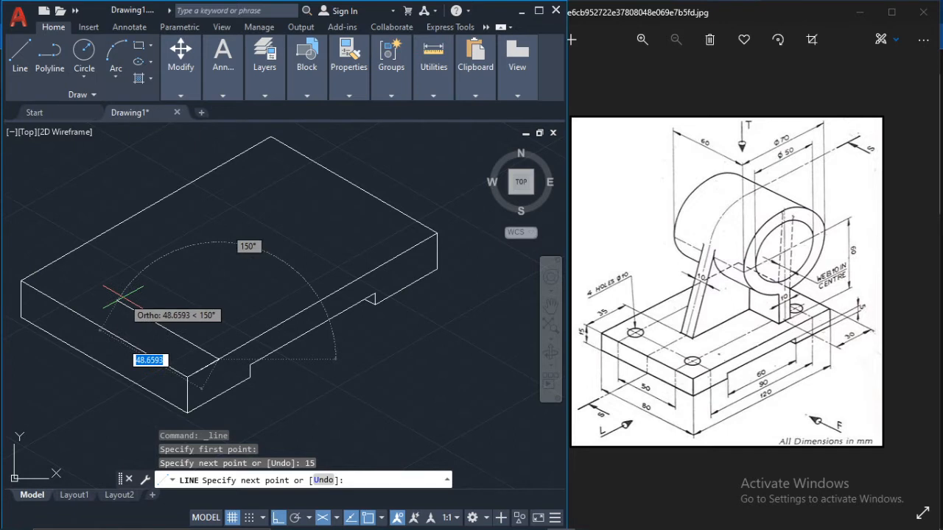
pyautogui.write('1')
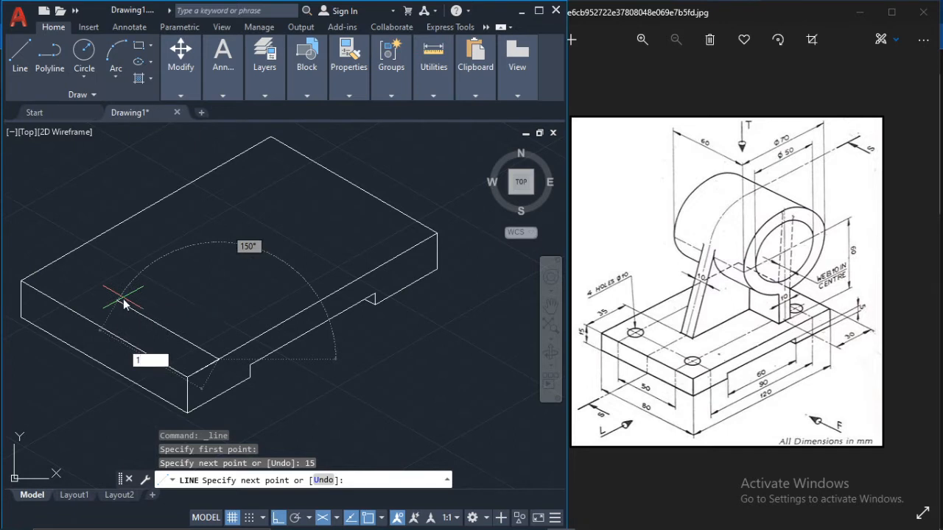
pyautogui.write('5')
pyautogui.press('Return')
pyautogui.press('Escape')
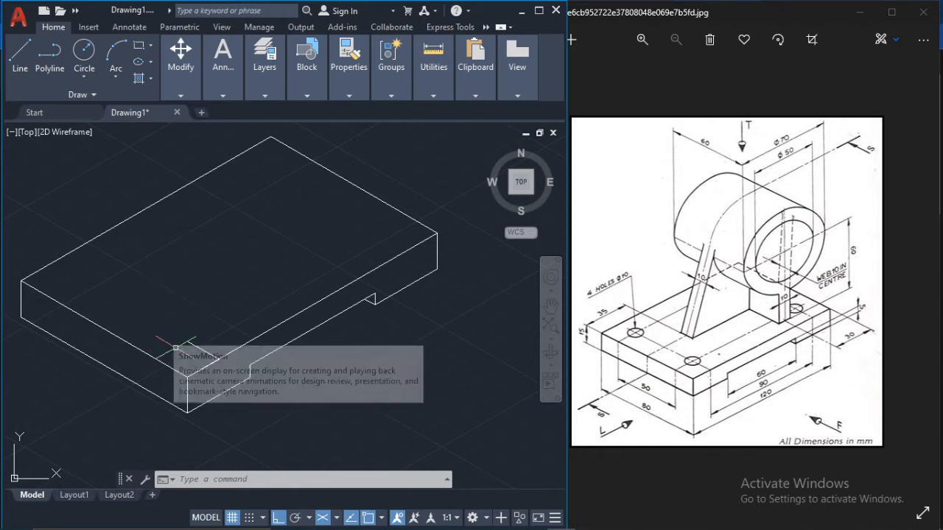
# - Copy the 15 mm segment on the front long edge from the front corner to the top face's left corner
pyautogui.click(205, 367)
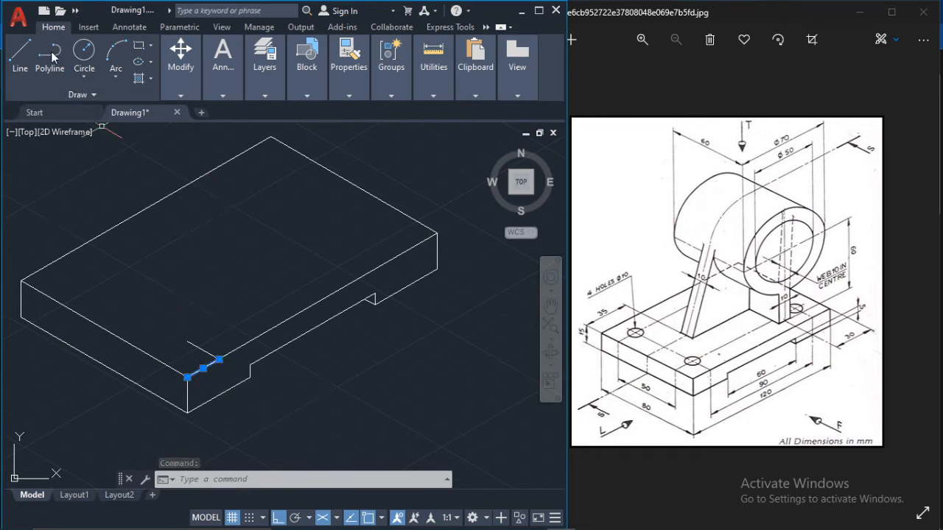
pyautogui.click(182, 95)
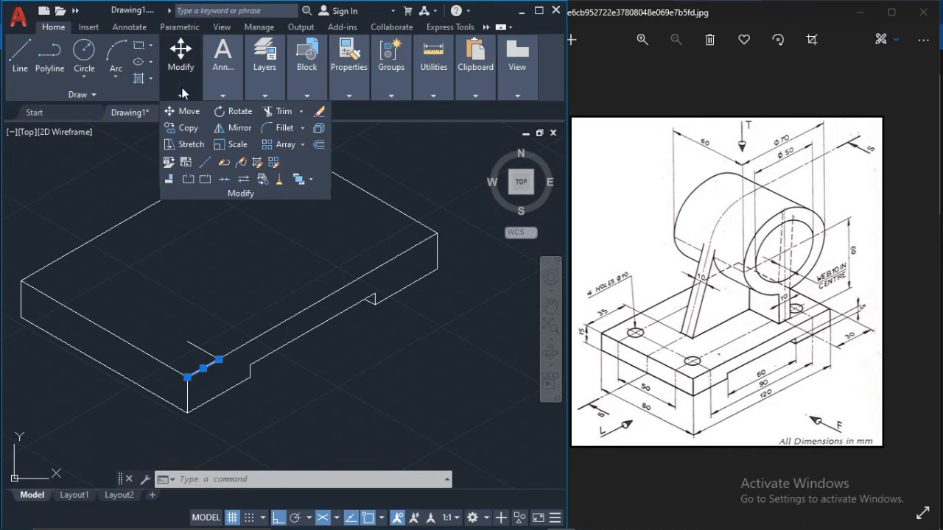
pyautogui.click(190, 131)
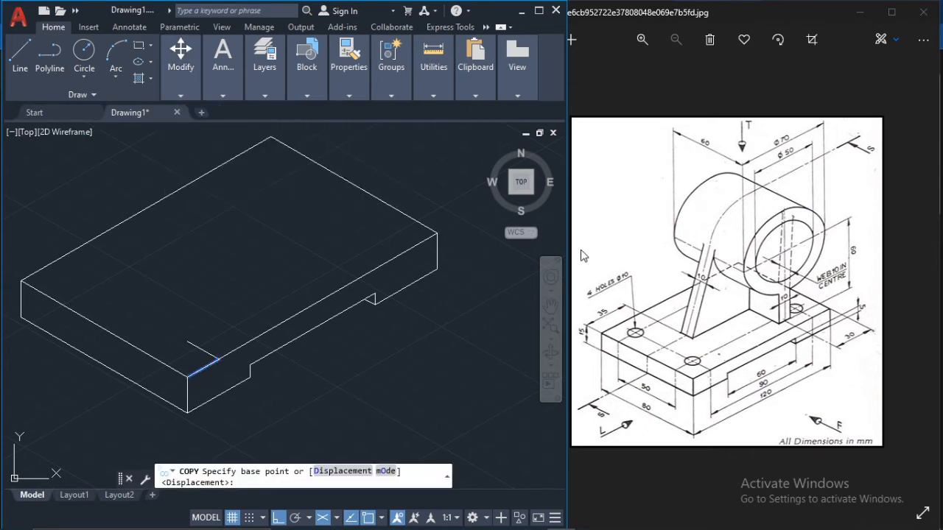
pyautogui.click(188, 377)
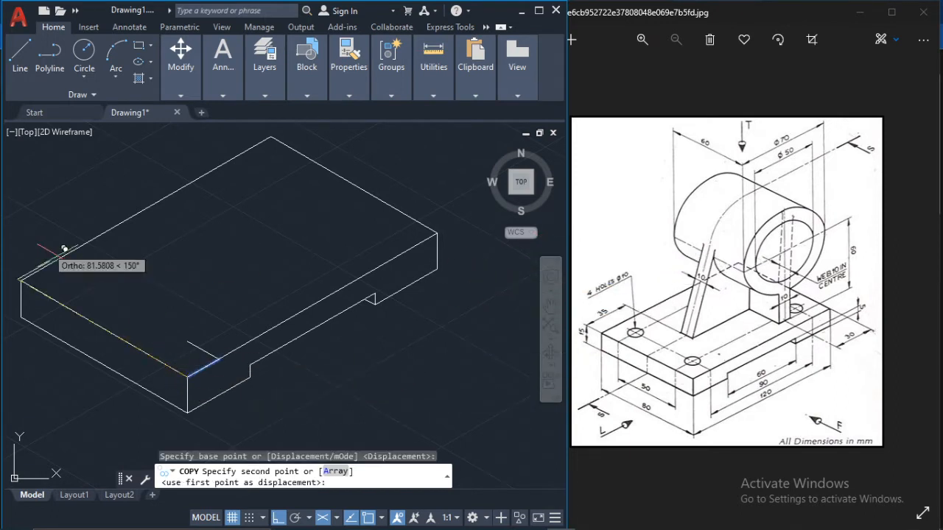
pyautogui.click(21, 281)
pyautogui.press('Escape')
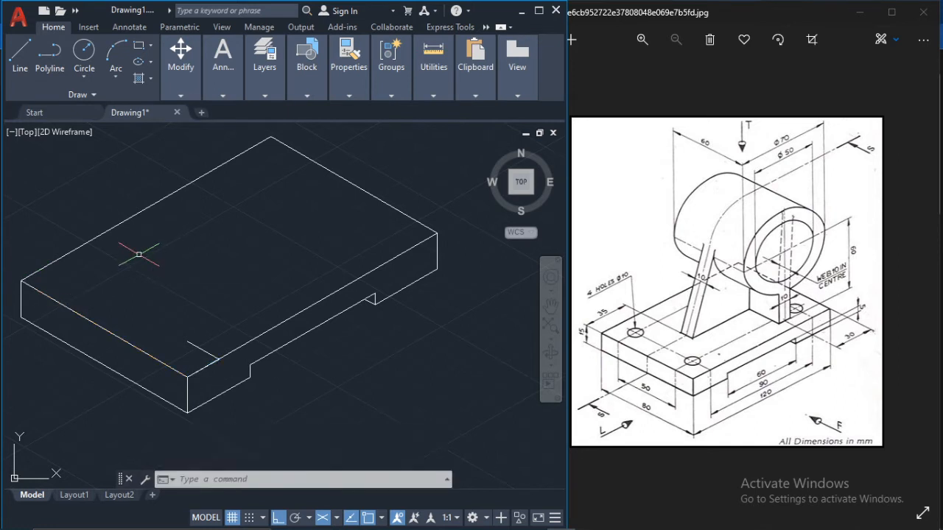
# - Copy the 15 mm inward line by its inner endpoint onto the end of the segment at the top face's left corner
pyautogui.click(193, 345)
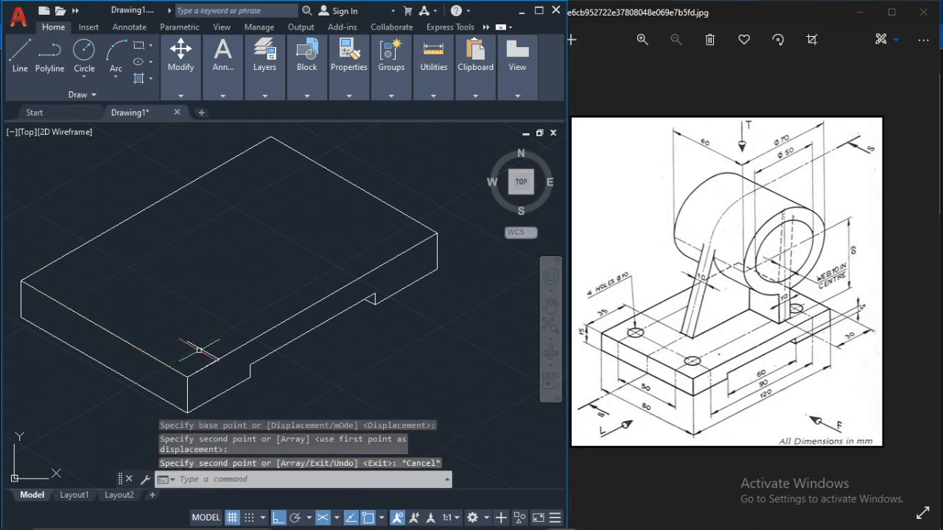
pyautogui.click(189, 76)
pyautogui.click(193, 132)
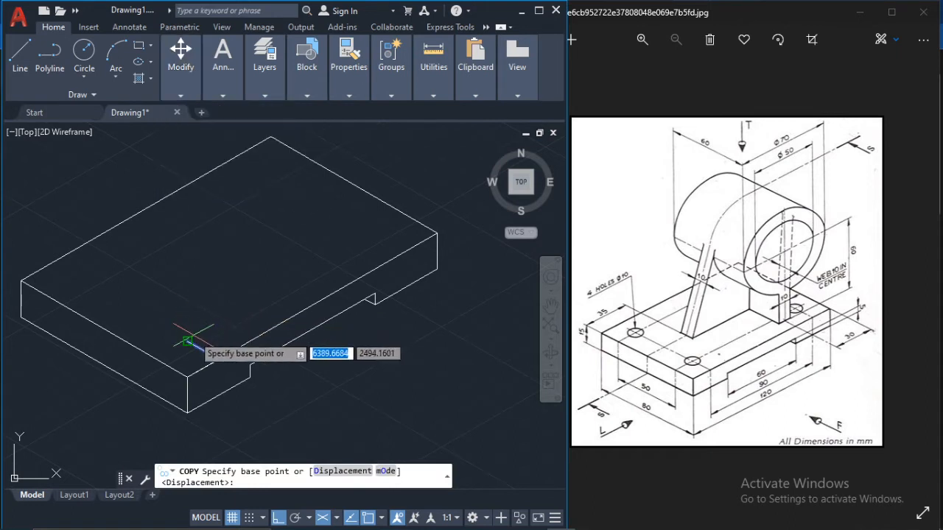
pyautogui.click(187, 341)
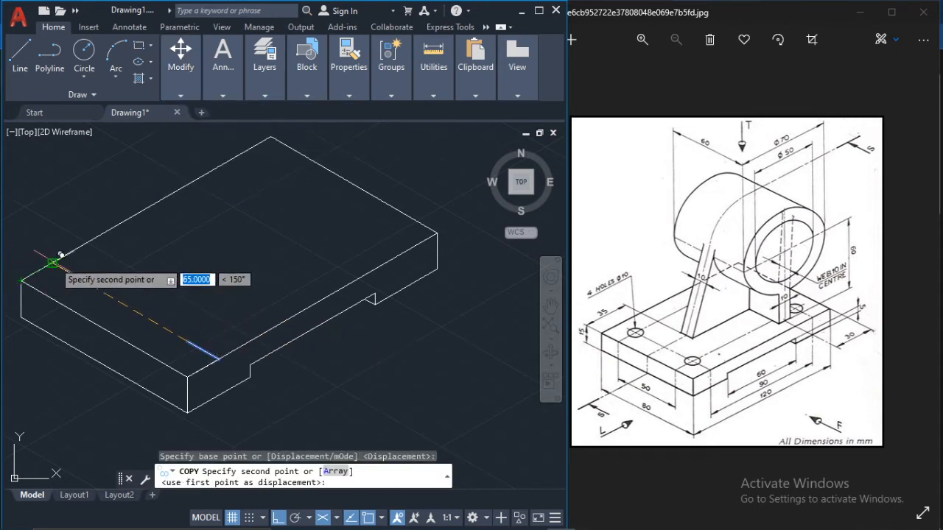
pyautogui.write('35')
pyautogui.press('Return')
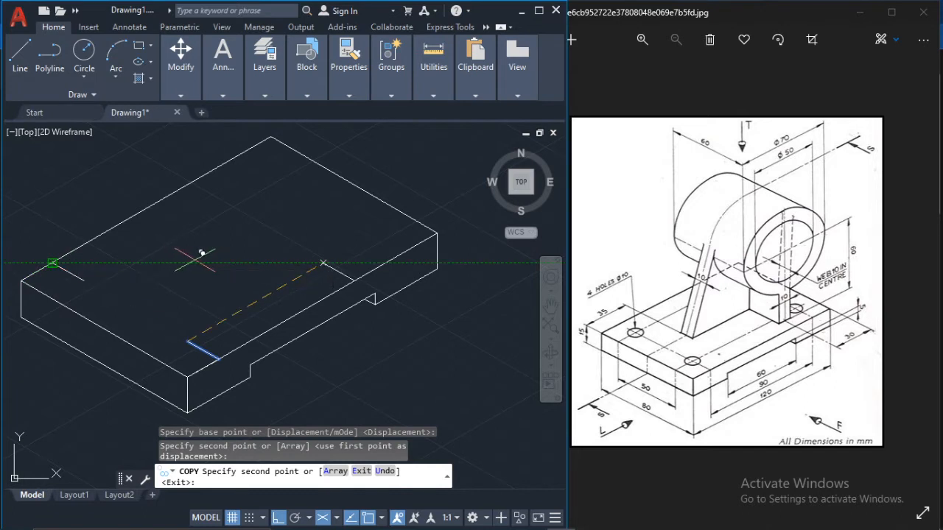
pyautogui.press('Escape')
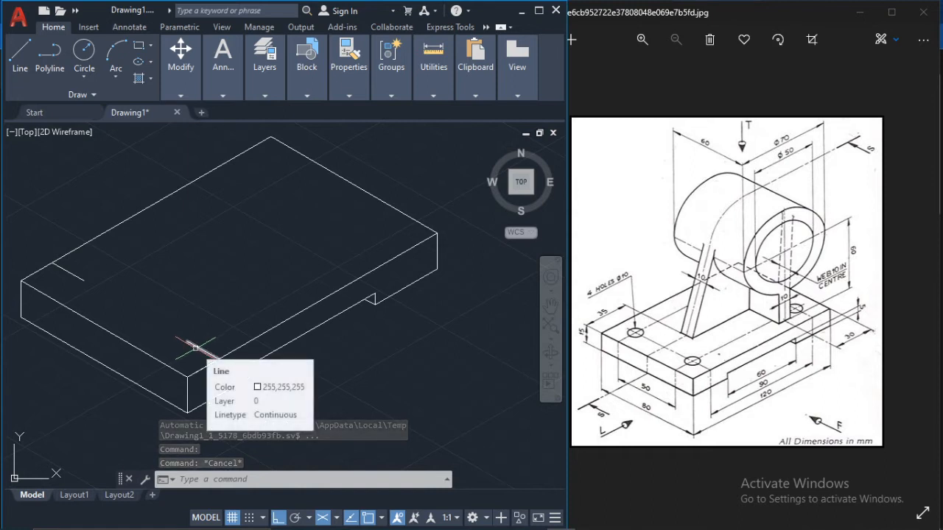
# - Copy the front corner's 15 mm edge segment by its inner endpoint to the top face's right and rear corners
pyautogui.click(193, 373)
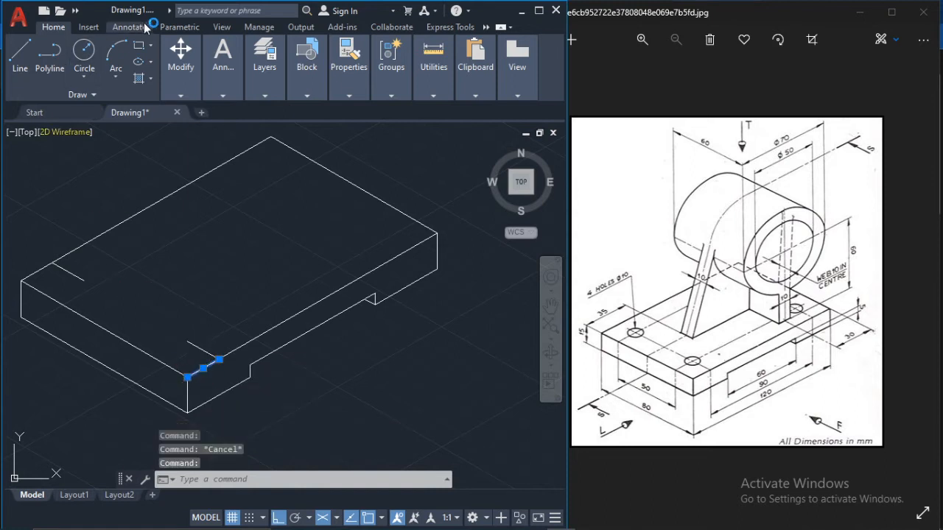
pyautogui.click(182, 65)
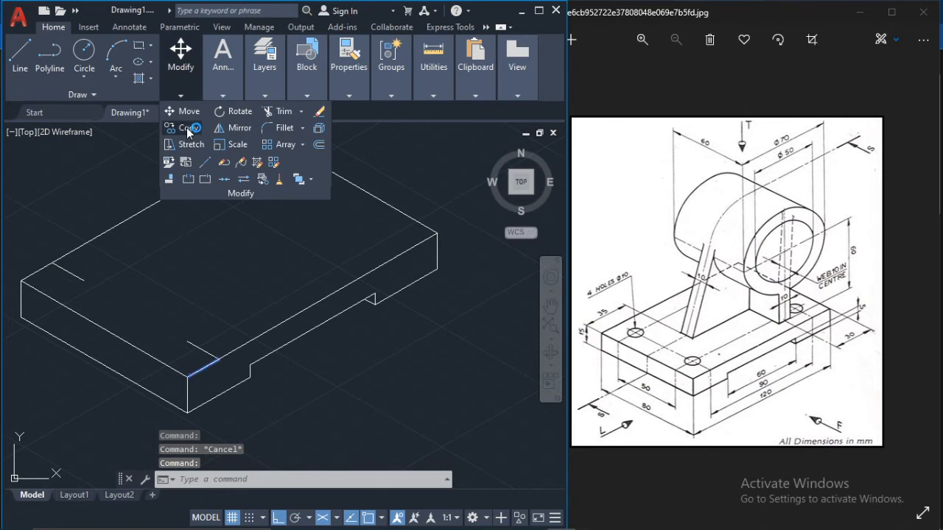
pyautogui.click(188, 130)
pyautogui.click(219, 358)
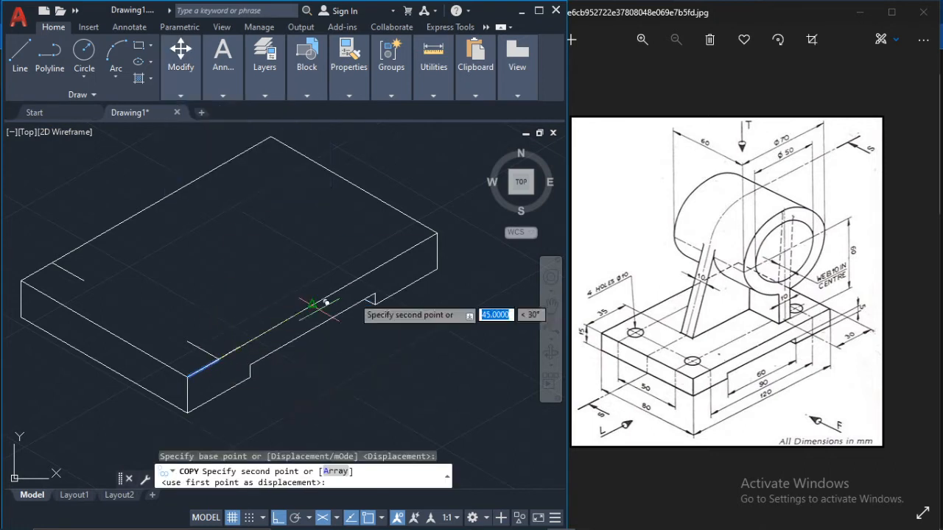
pyautogui.click(436, 224)
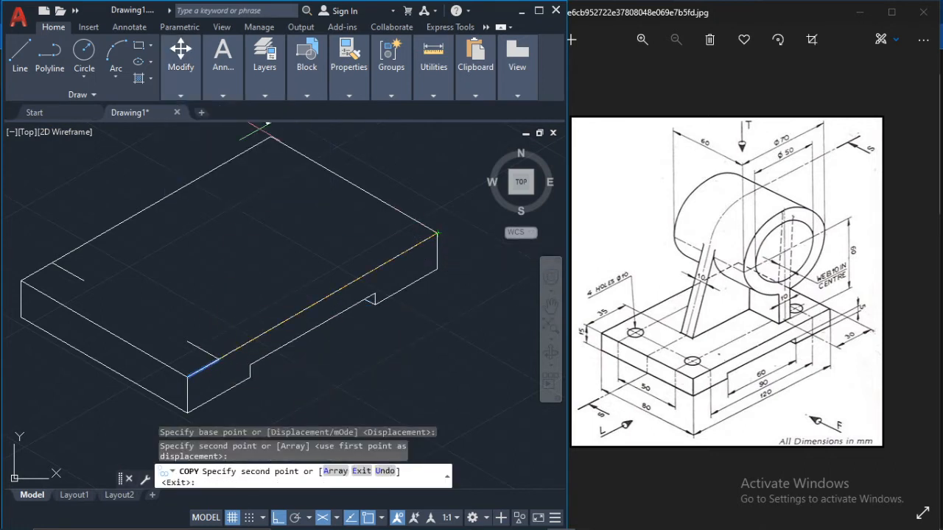
pyautogui.click(271, 137)
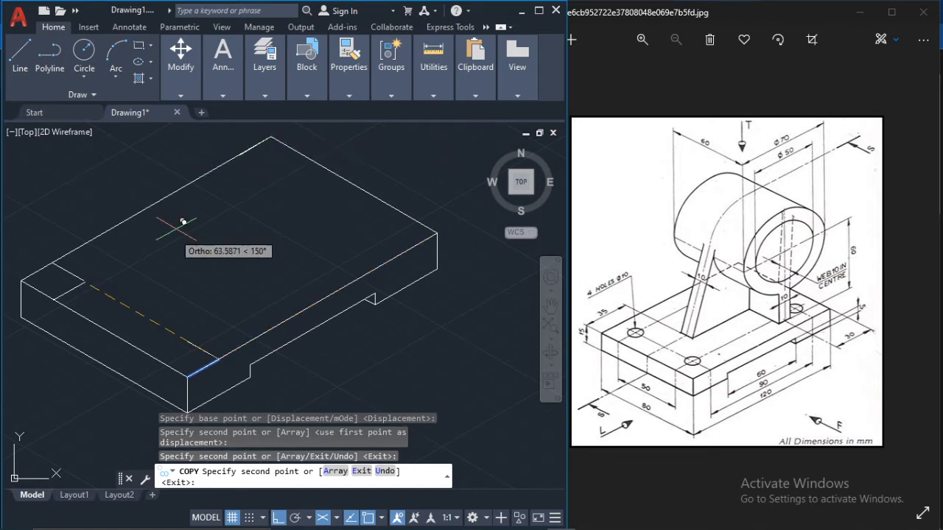
pyautogui.press('Escape')
# - Copy the inward line near the left corner to the end of the rear corner's 15 mm edge segment
pyautogui.click(75, 275)
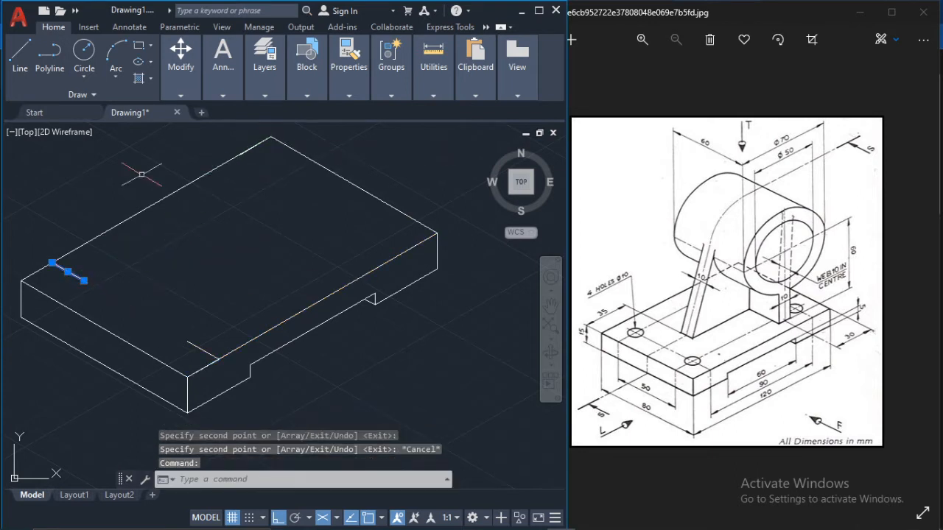
pyautogui.click(180, 89)
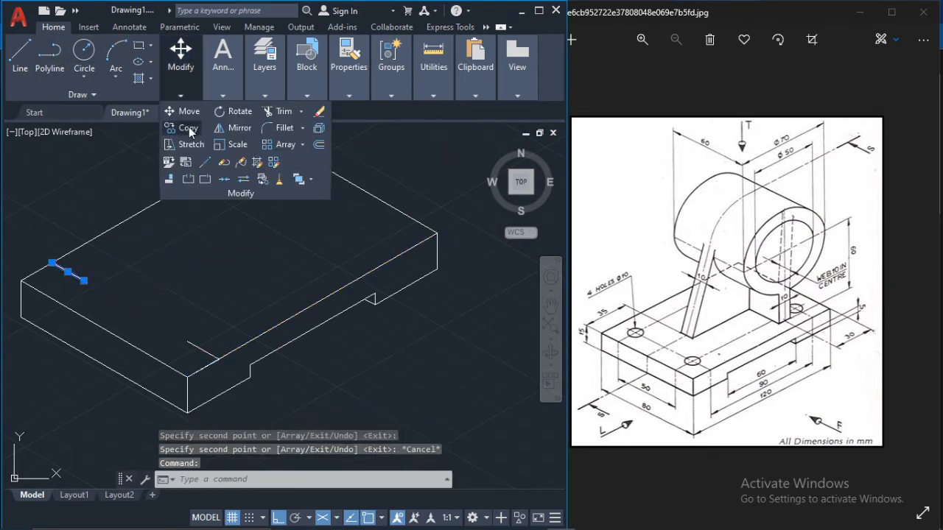
pyautogui.click(189, 128)
pyautogui.click(52, 264)
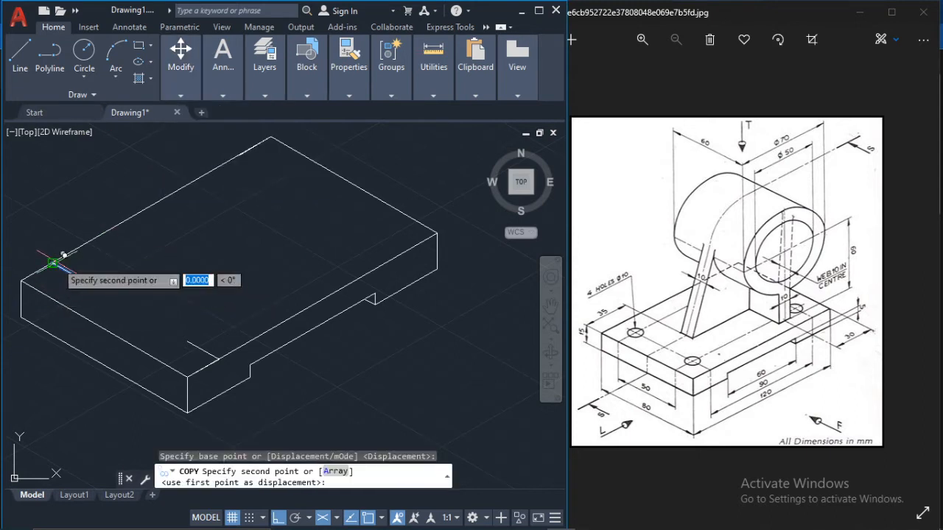
pyautogui.click(240, 156)
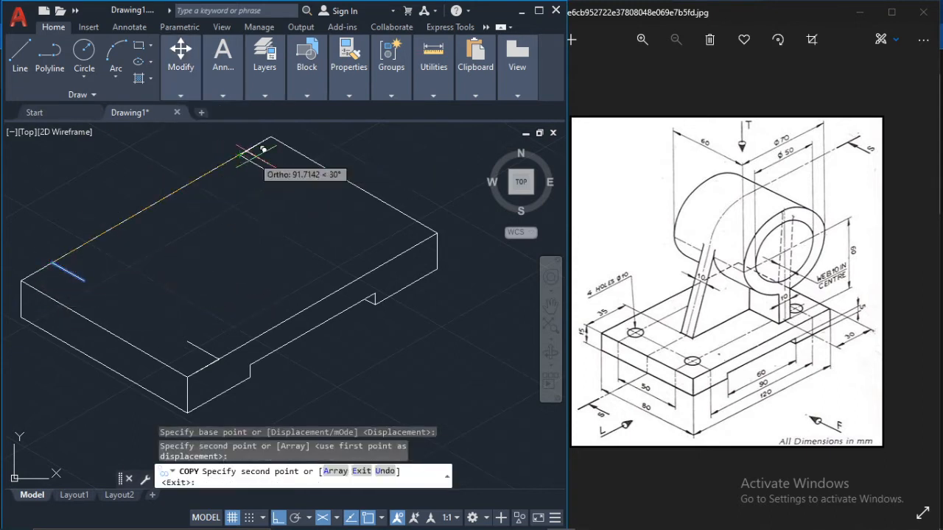
pyautogui.press('Escape')
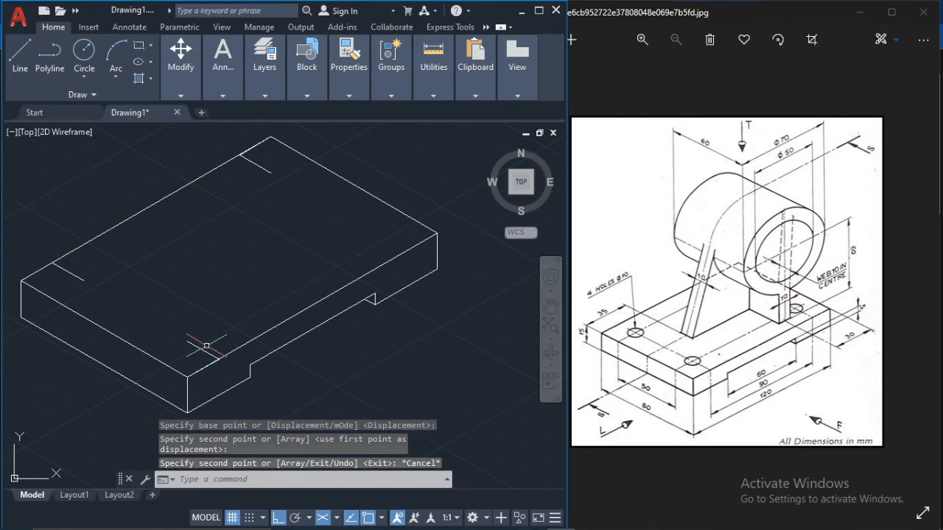
# - Copy the inward line near the front corner to the end of the right corner's 15 mm edge segment
pyautogui.click(200, 351)
pyautogui.click(180, 57)
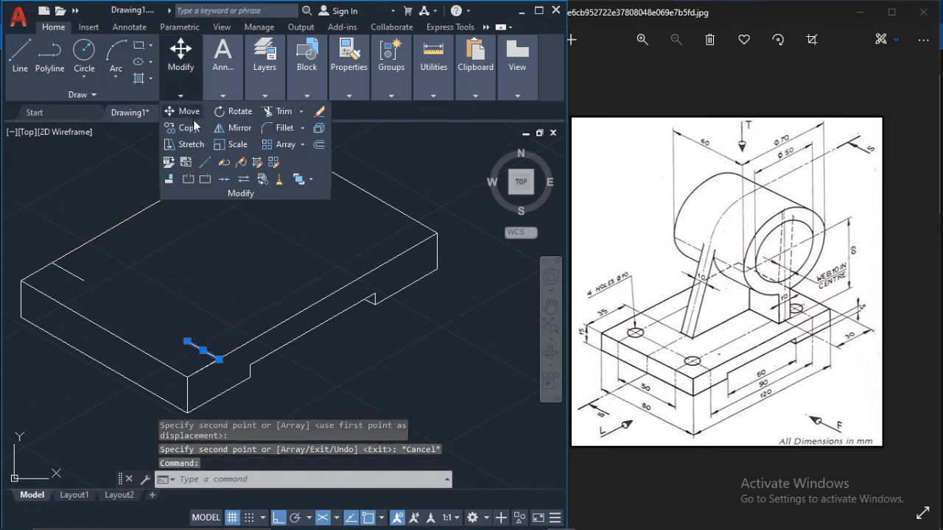
pyautogui.click(188, 129)
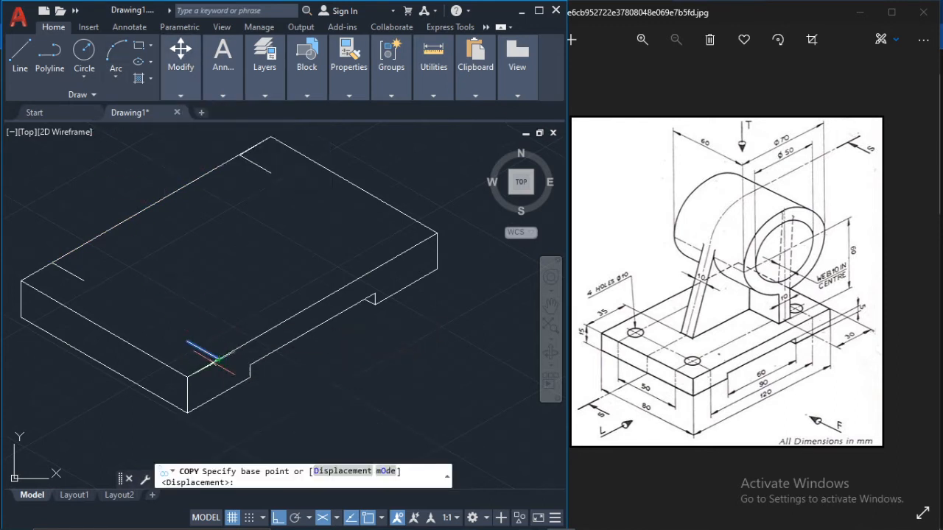
pyautogui.click(219, 358)
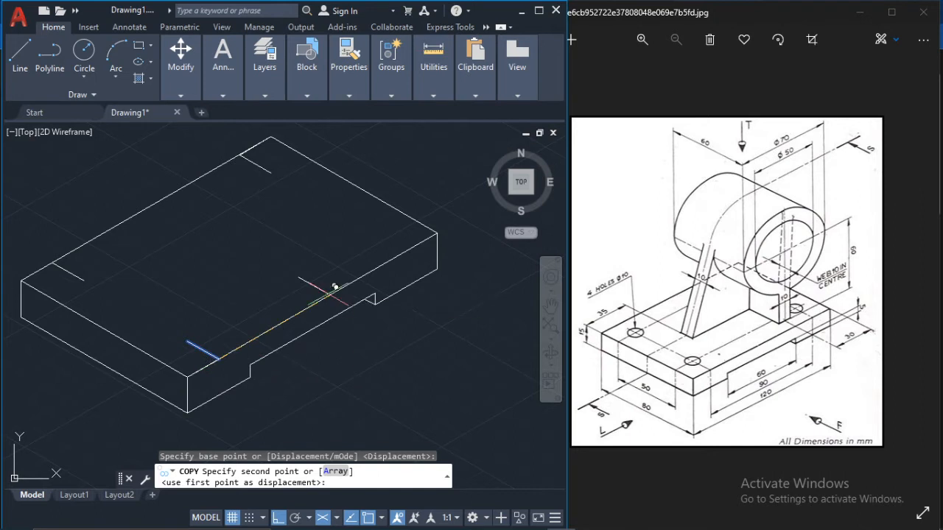
pyautogui.click(412, 244)
pyautogui.press('Escape')
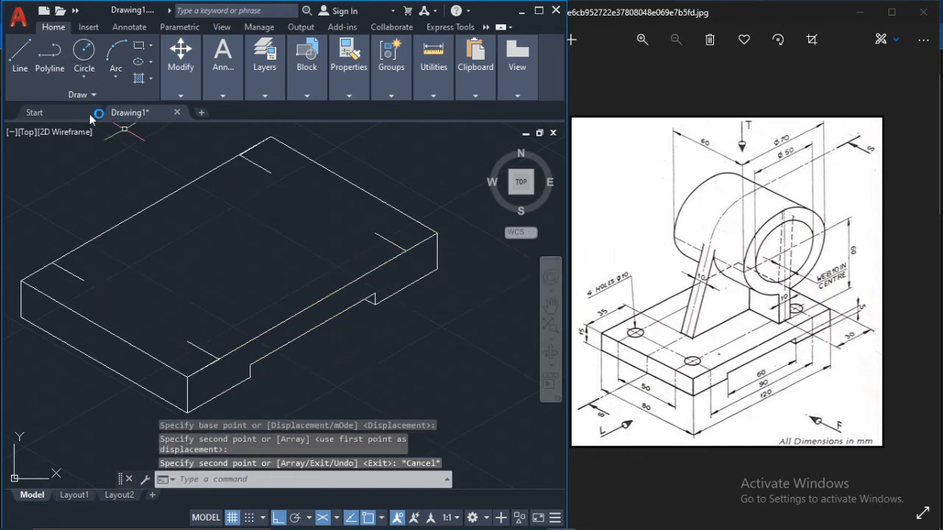
pyautogui.click(22, 59)
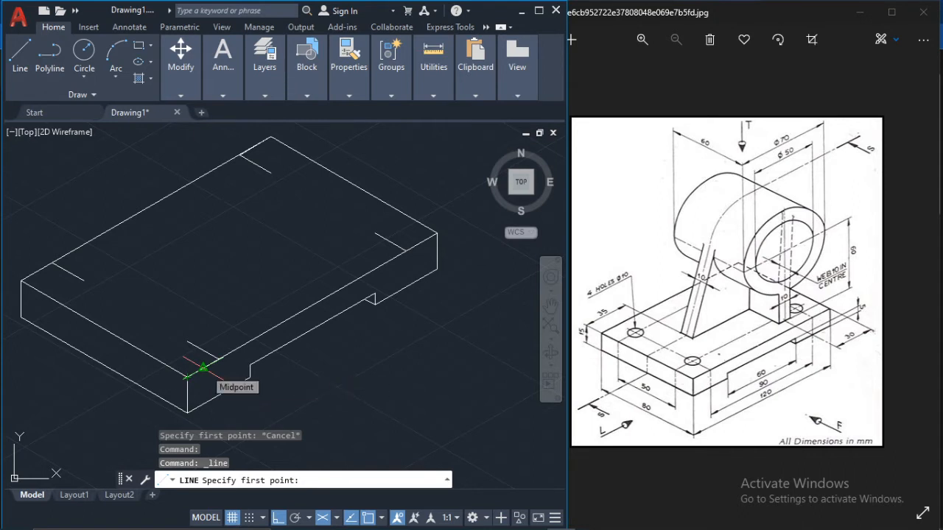
pyautogui.write('15')
pyautogui.press('Return')
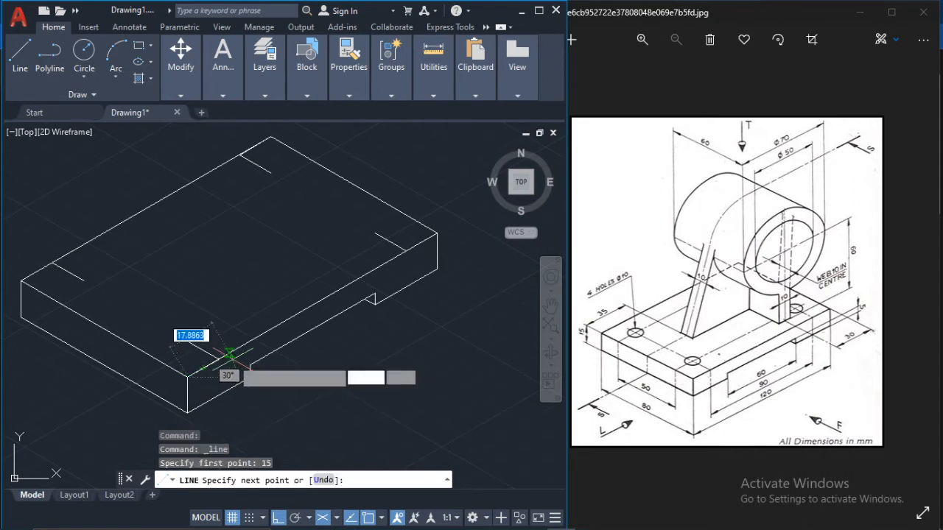
pyautogui.press('Escape')
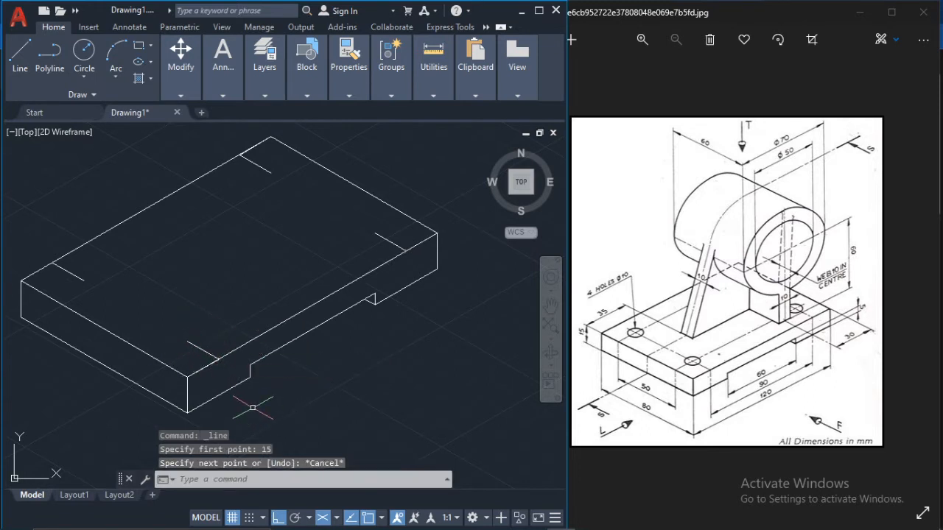
# - Delete the four 15 mm construction segments lying on the long edges at the top face's corners
pyautogui.click(204, 368)
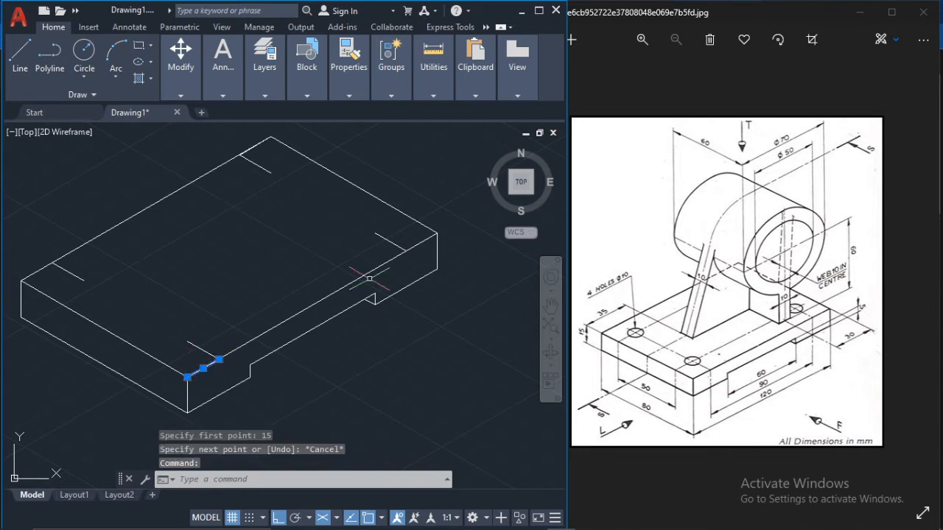
pyautogui.click(415, 244)
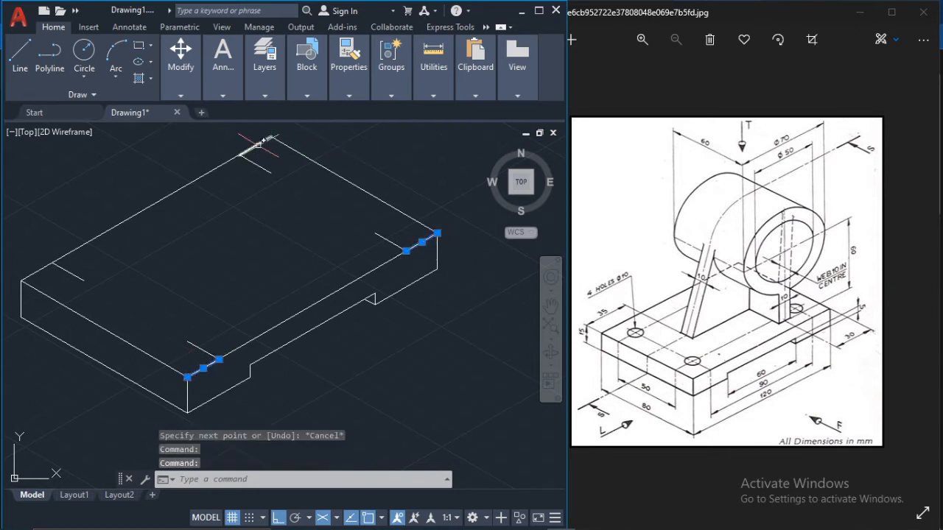
pyautogui.click(258, 146)
pyautogui.click(26, 274)
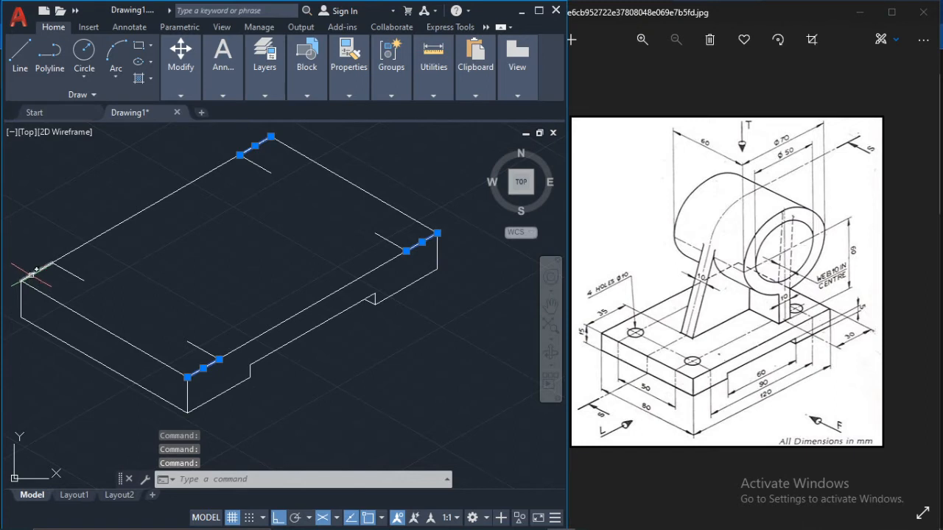
pyautogui.press('Delete')
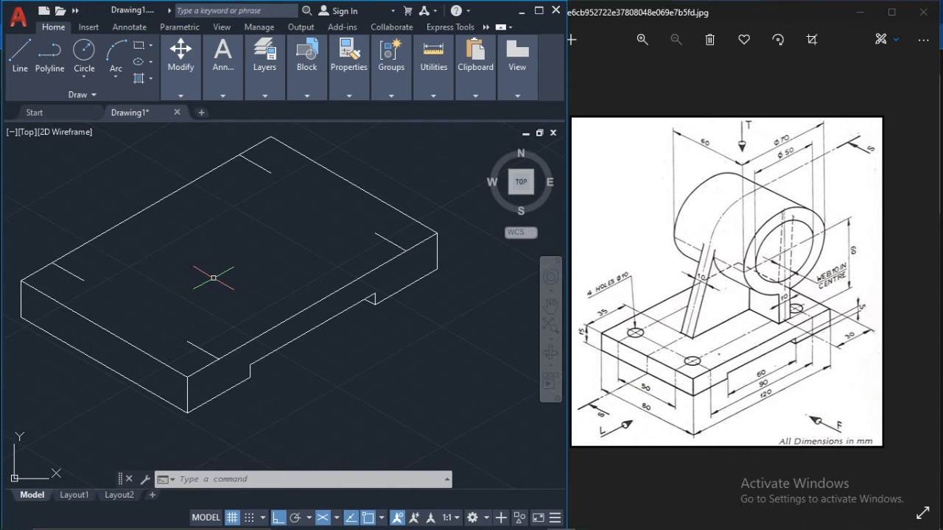
# - Draw an isocircle of radius 5 mm centred on the inner end of the front corner's inward construction line
pyautogui.write('e')
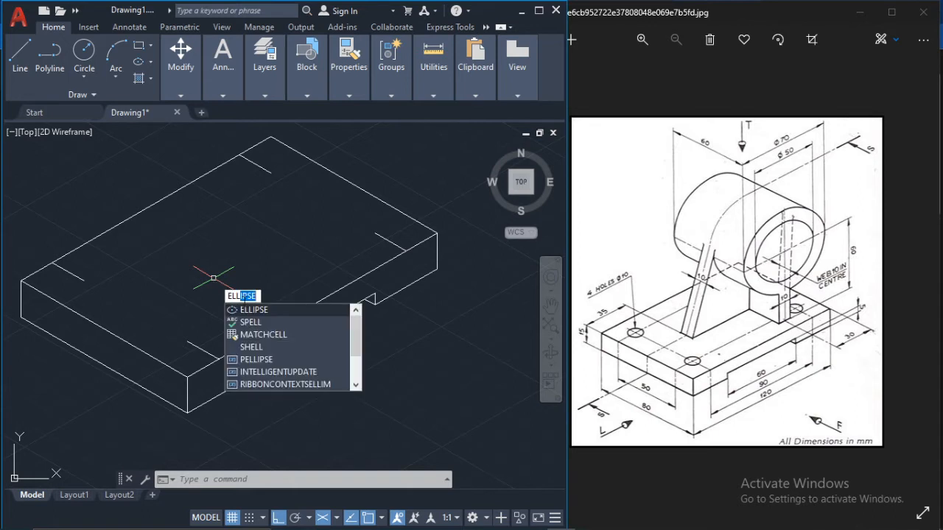
pyautogui.press('Return')
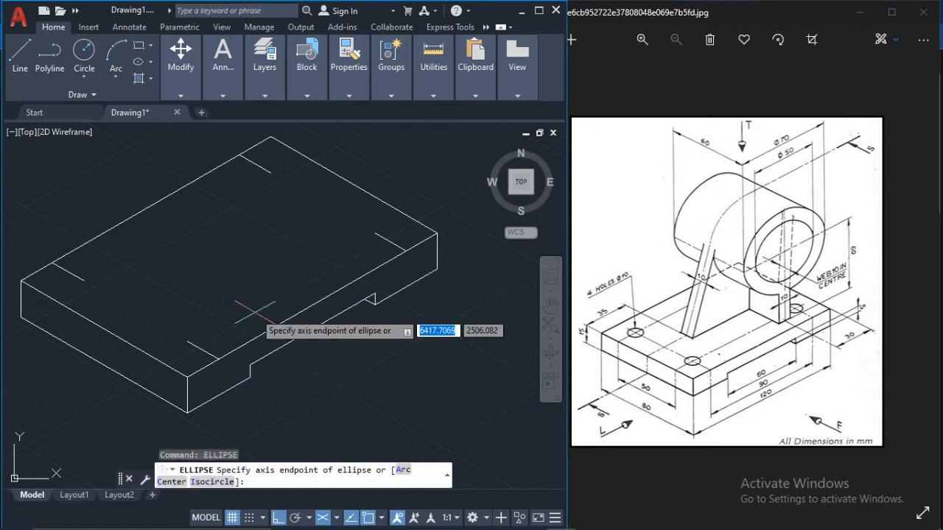
pyautogui.write('i')
pyautogui.press('Return')
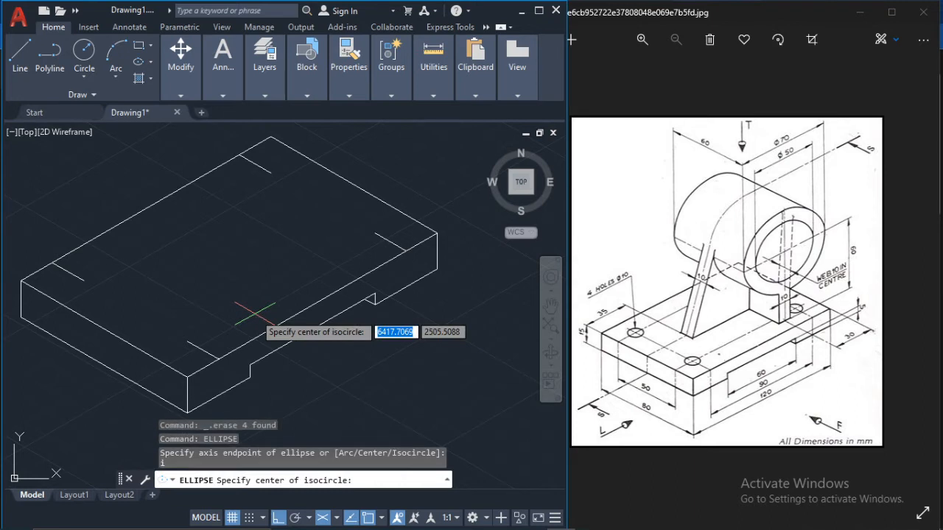
pyautogui.click(188, 341)
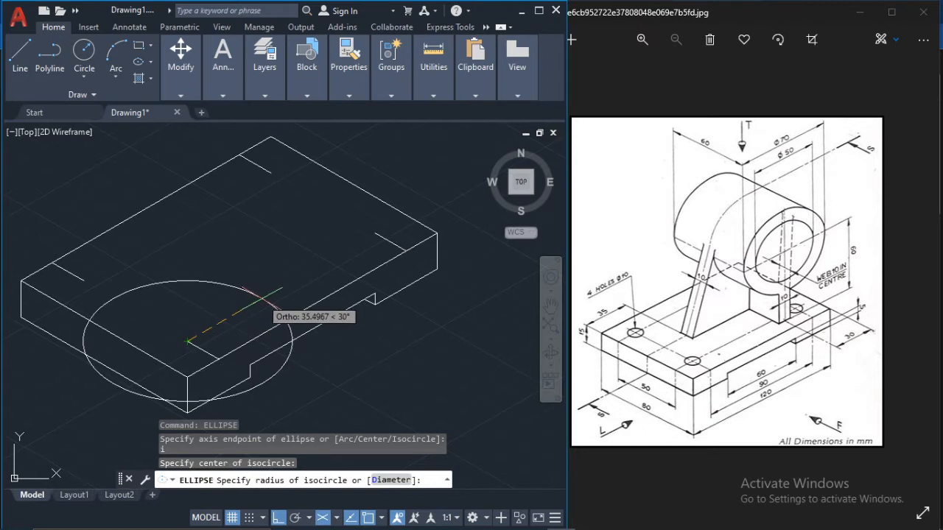
pyautogui.write('5')
pyautogui.press('Return')
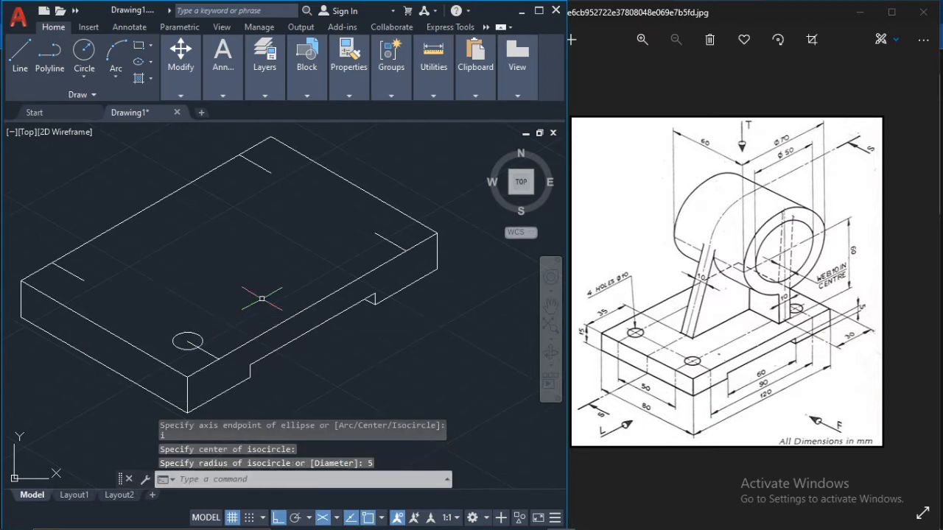
# - Copy the hole isocircle by its centre to the inner ends of the left, rear and right corners' construction lines
pyautogui.click(175, 345)
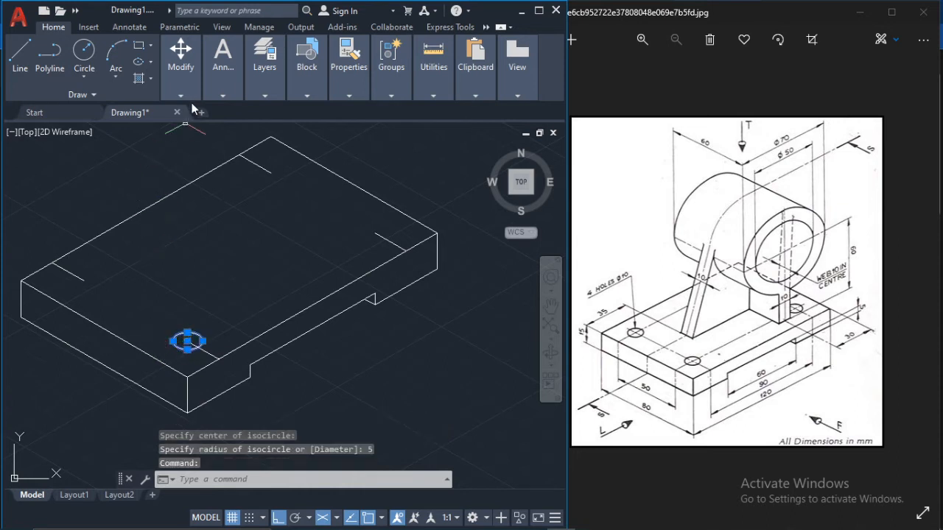
pyautogui.moveTo(177, 71)
pyautogui.click(186, 128)
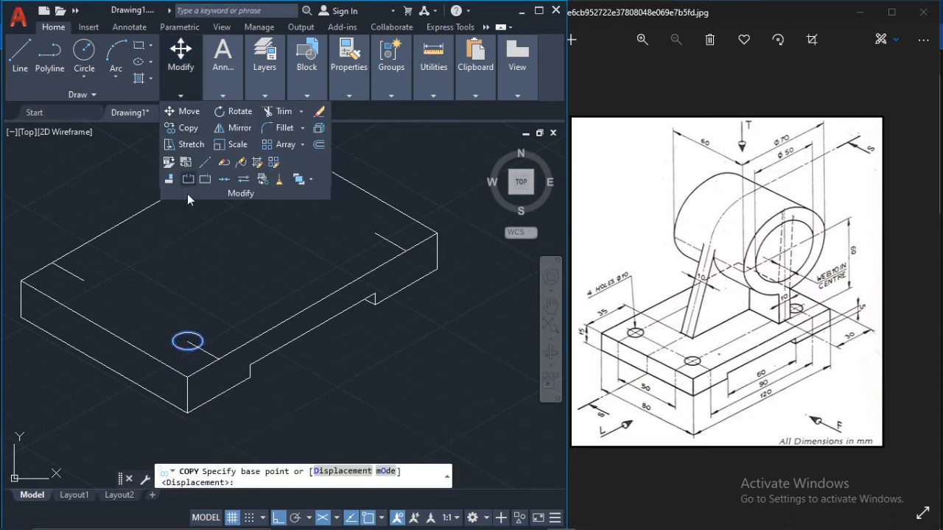
pyautogui.click(187, 341)
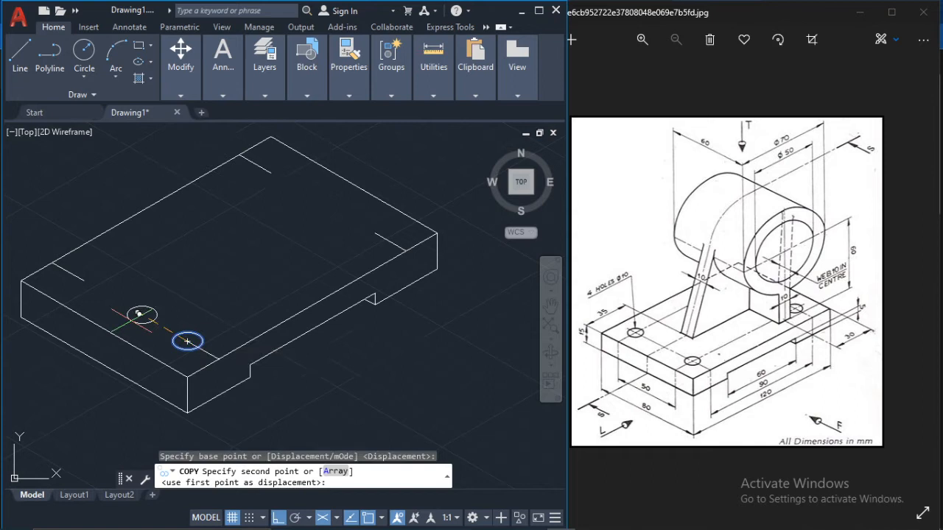
pyautogui.click(84, 281)
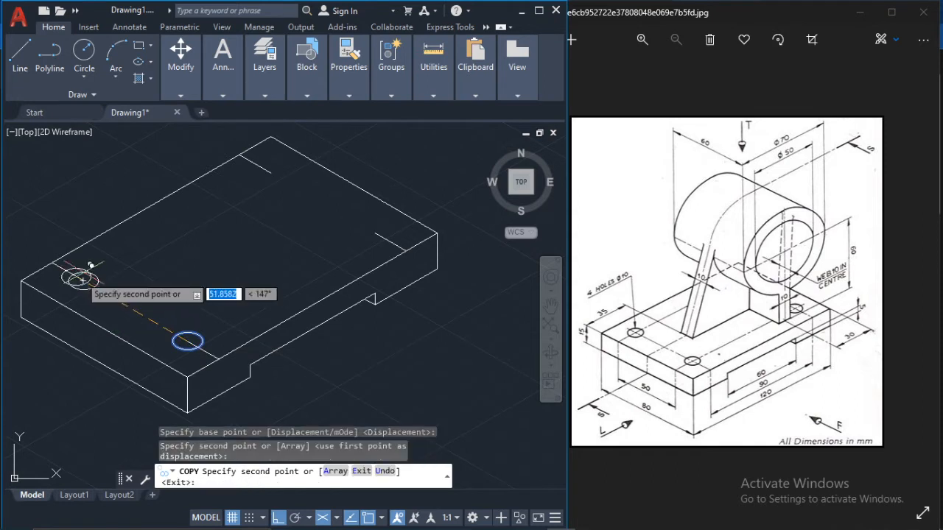
pyautogui.click(271, 172)
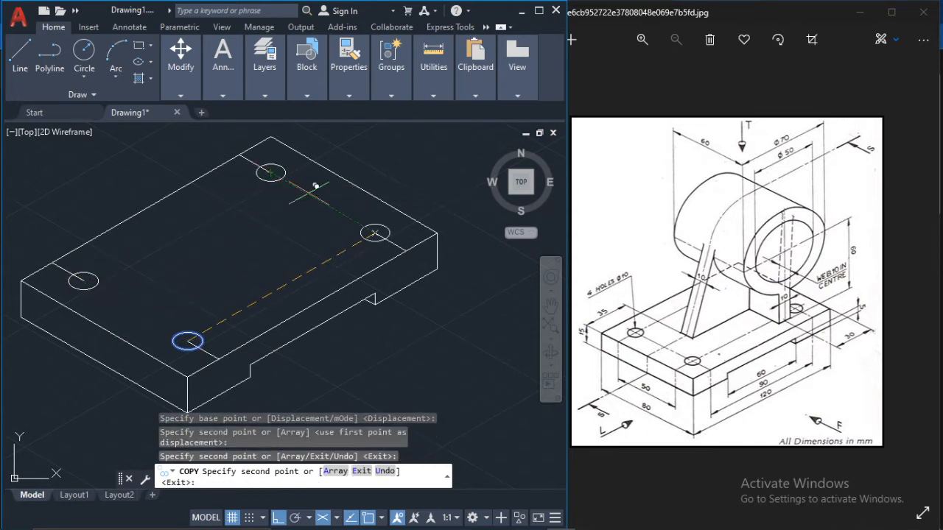
pyautogui.click(375, 233)
pyautogui.press('Escape')
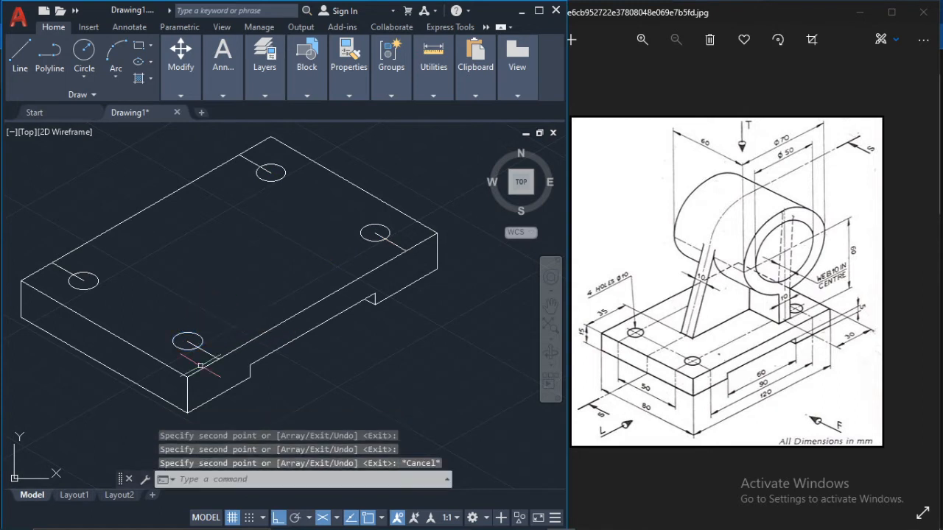
# - Delete the four inward construction lines that lead to the hole centres
pyautogui.click(210, 354)
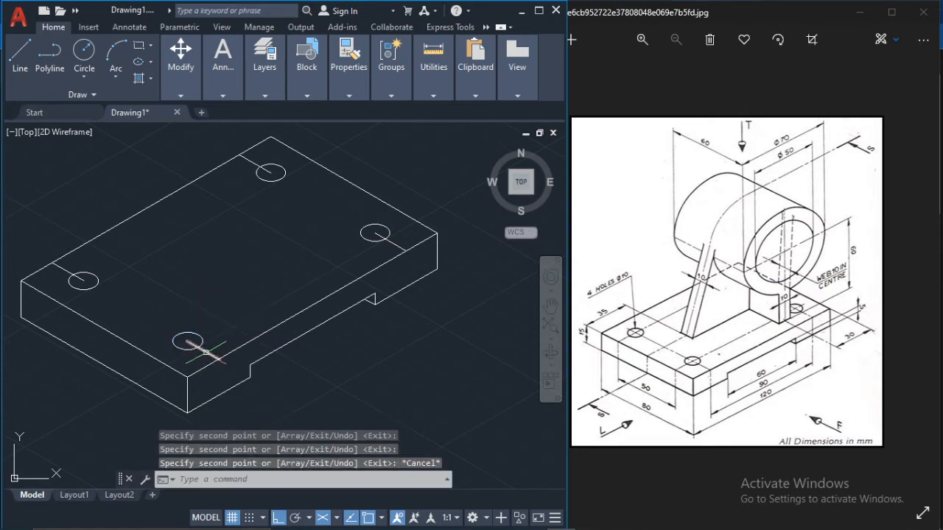
pyautogui.click(59, 264)
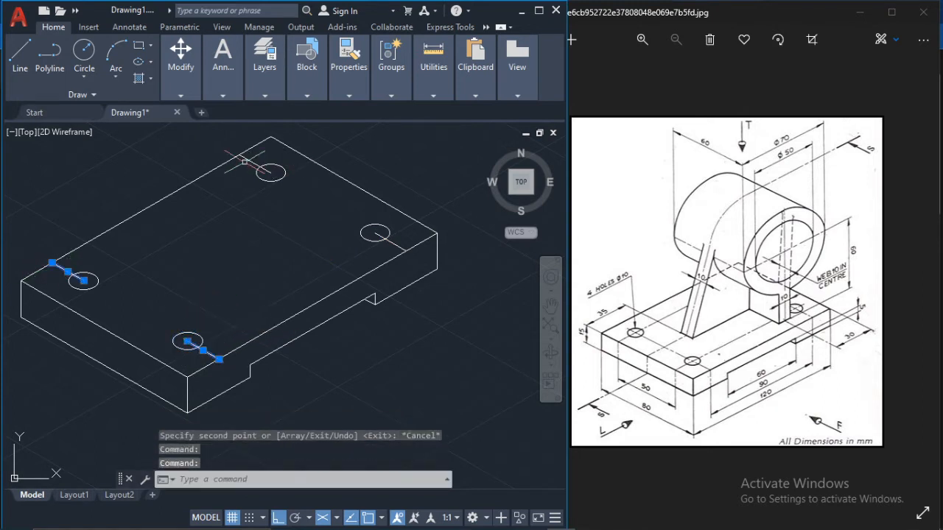
pyautogui.click(259, 165)
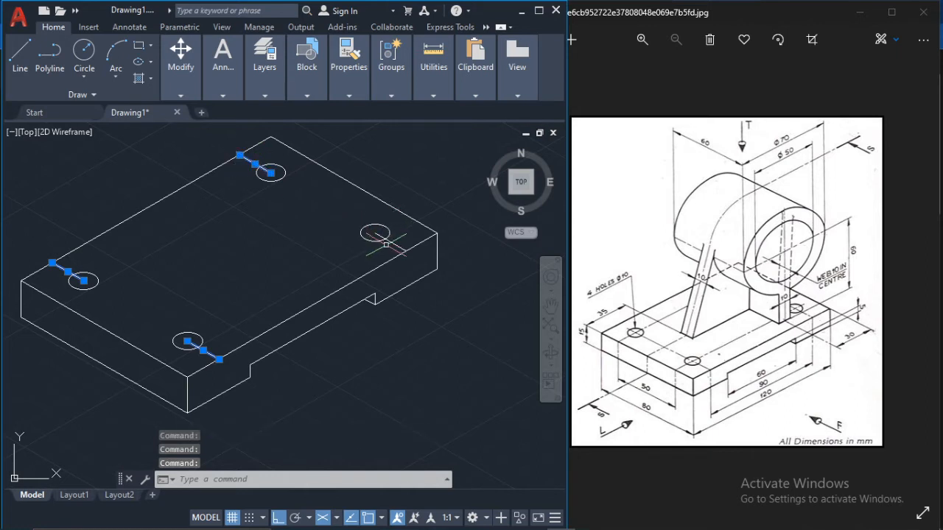
pyautogui.press('Delete')
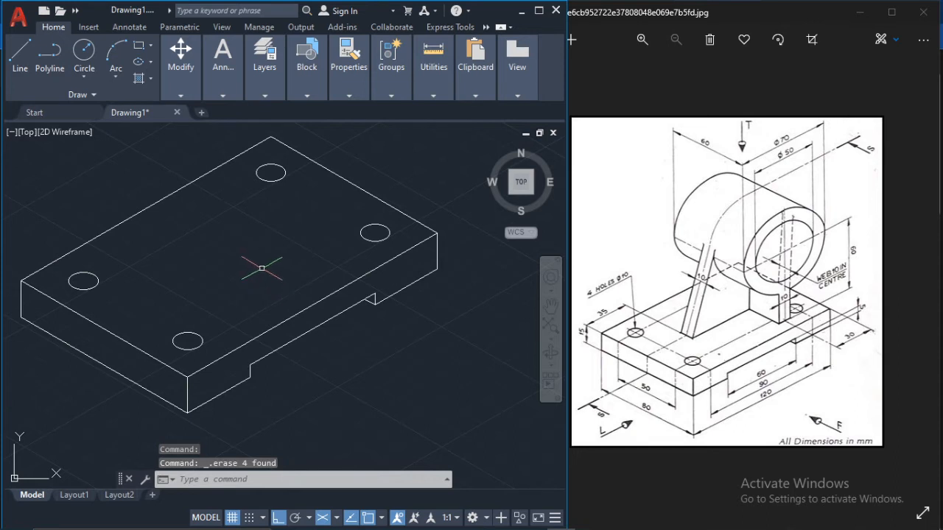
# - Delete the hole ellipse near the top face's rear corner
pyautogui.click(270, 175)
pyautogui.click(273, 206)
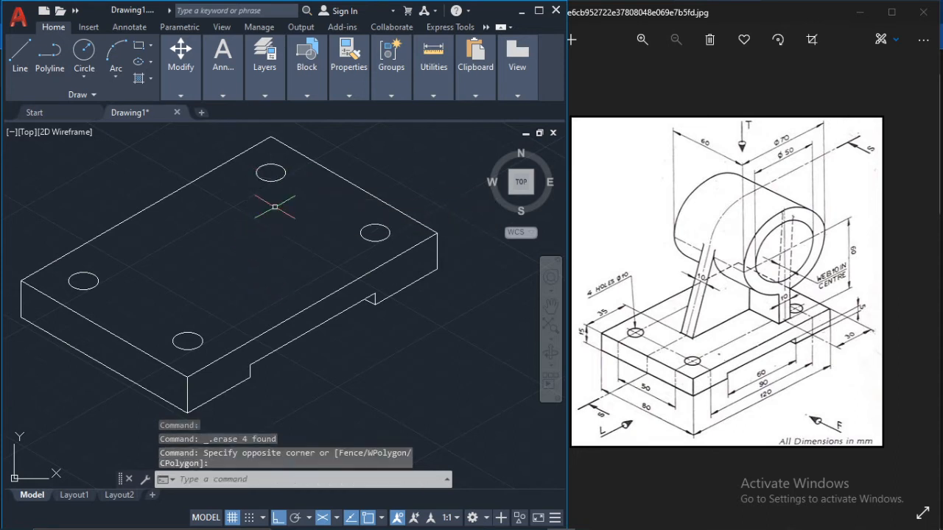
pyautogui.click(274, 181)
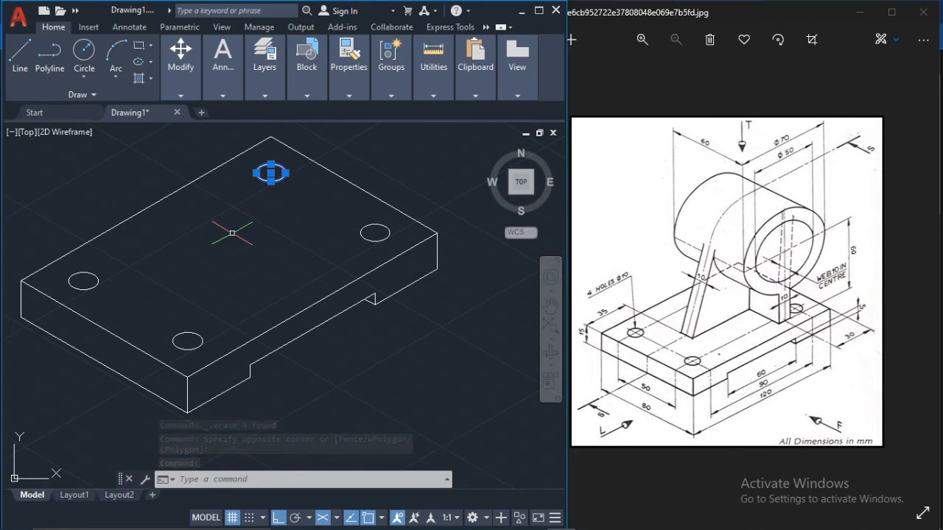
pyautogui.press('Delete')
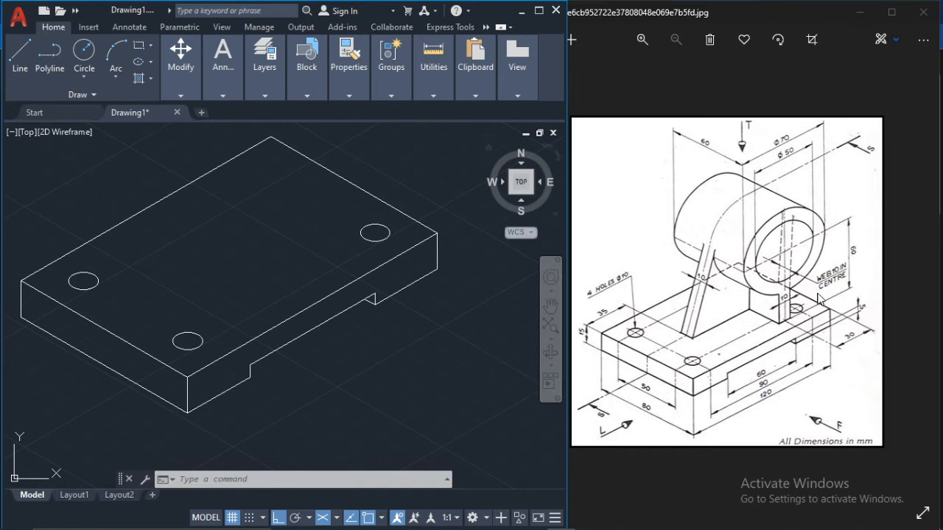
# - Copy the base's bottom edge segment beyond the notch by its outer endpoint onto the top face's right corner
pyautogui.click(21, 55)
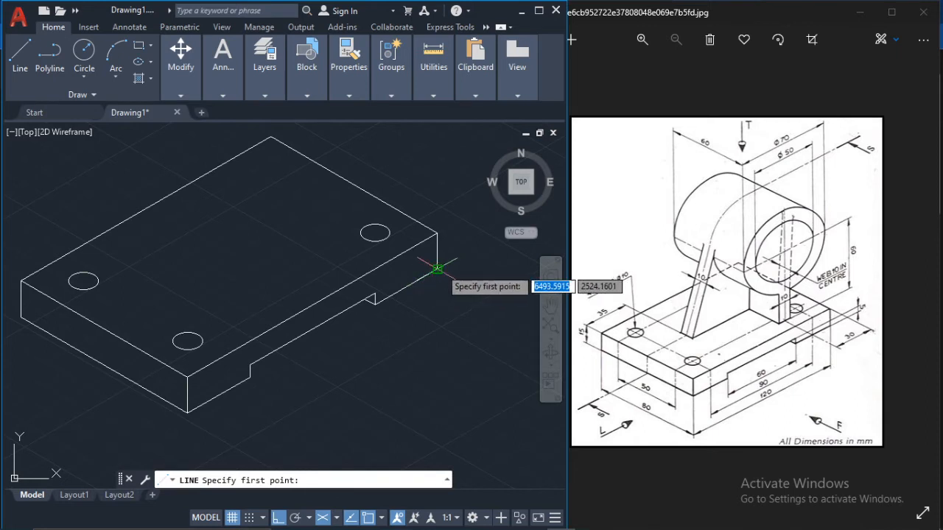
pyautogui.press('Escape')
pyautogui.click(404, 288)
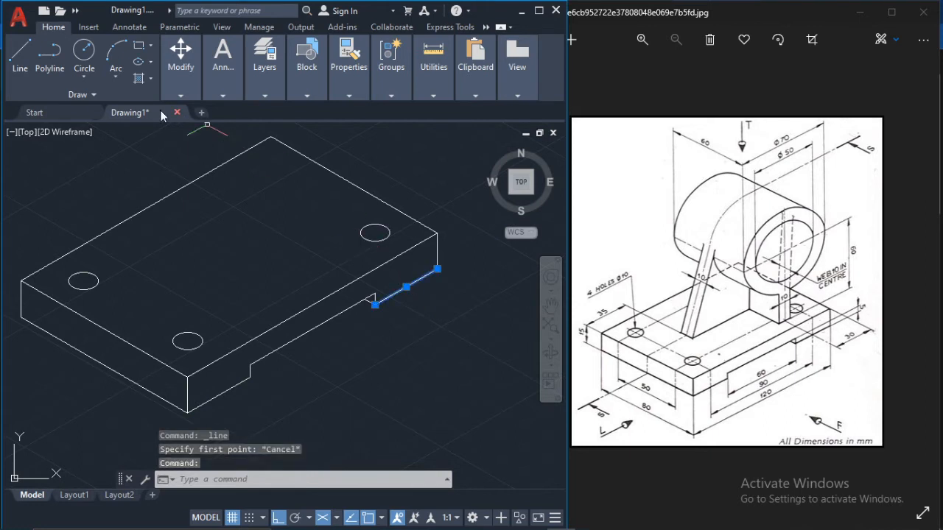
pyautogui.click(178, 70)
pyautogui.click(187, 127)
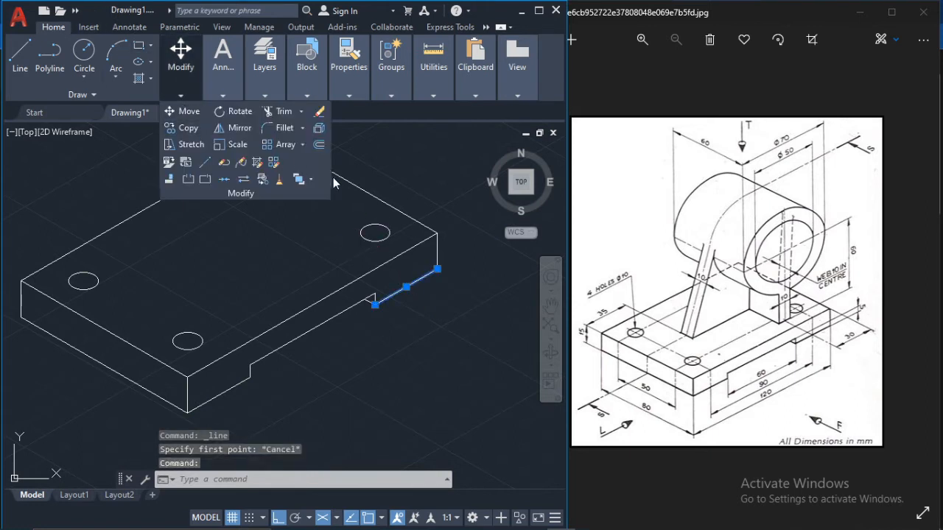
pyautogui.click(437, 270)
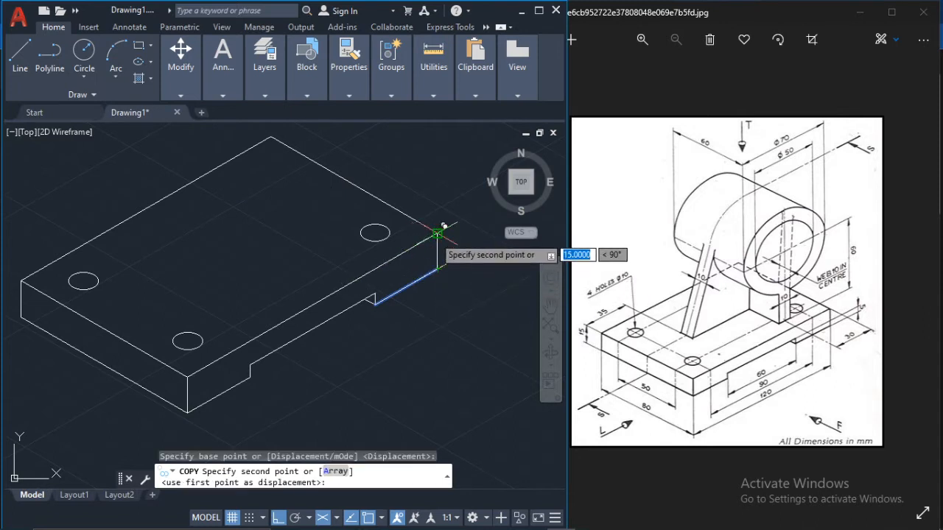
pyautogui.click(438, 233)
pyautogui.press('Escape')
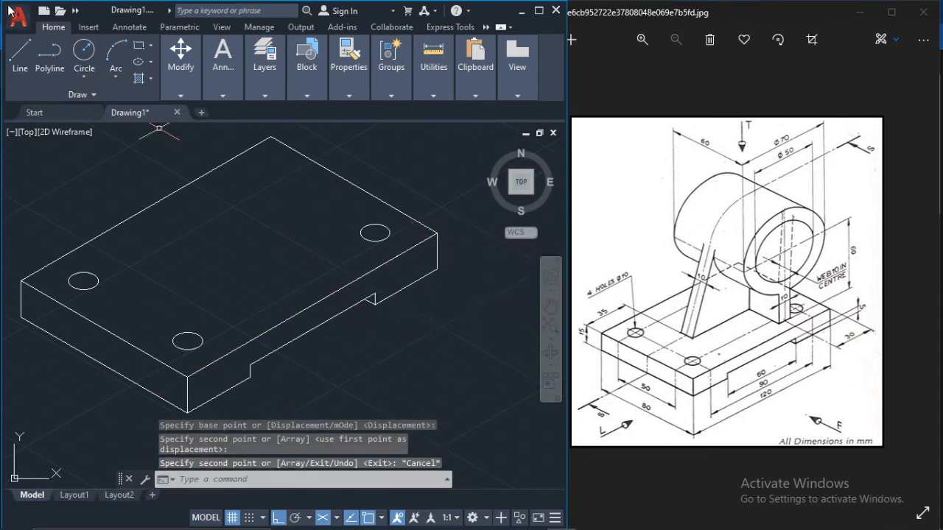
# - From the copied segment's inner end, draw a 10 mm line inward across the top face, then 5 mm parallel to the long edge toward the front
pyautogui.click(20, 57)
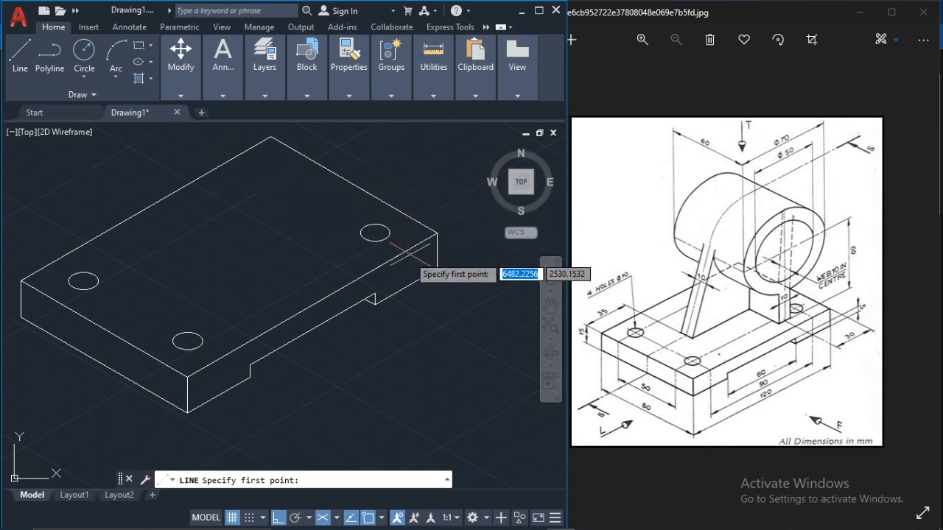
pyautogui.click(375, 269)
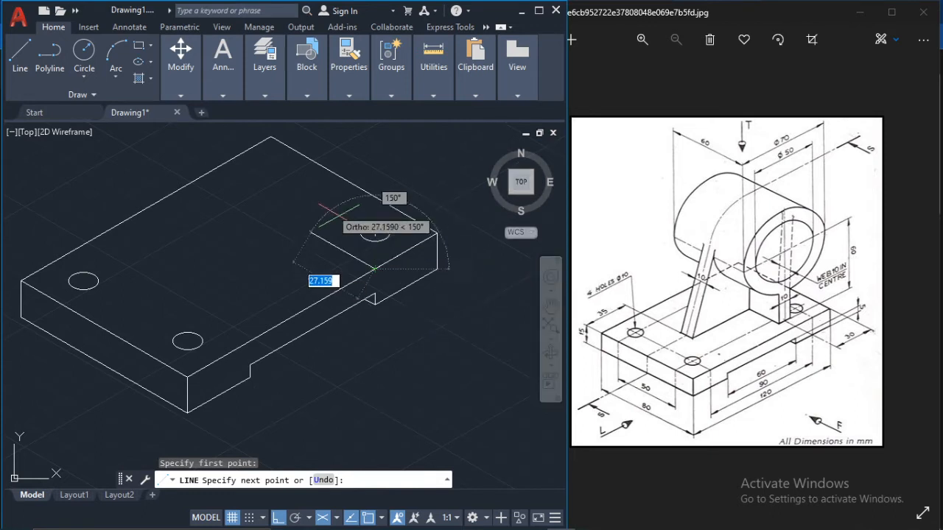
pyautogui.write('1')
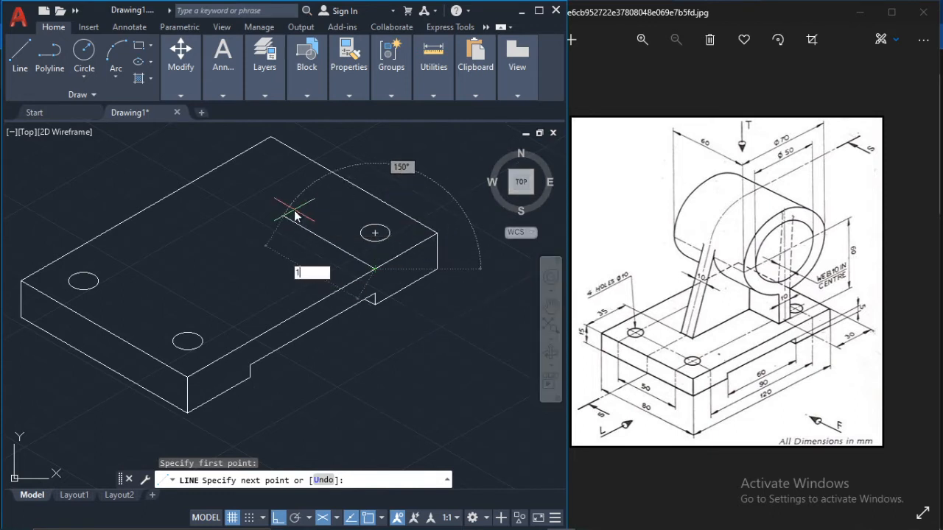
pyautogui.write('0')
pyautogui.press('Return')
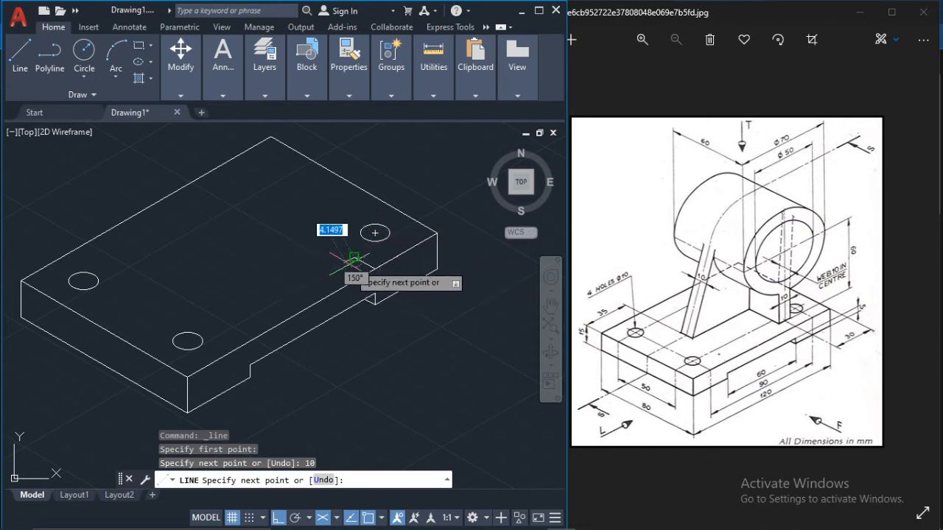
pyautogui.scroll(2, 394, 241)
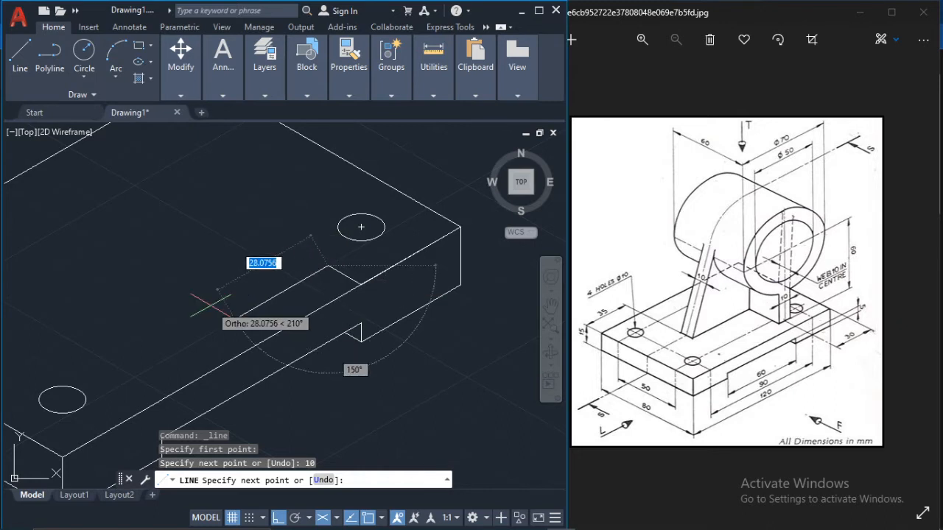
pyautogui.write('5')
pyautogui.press('Return')
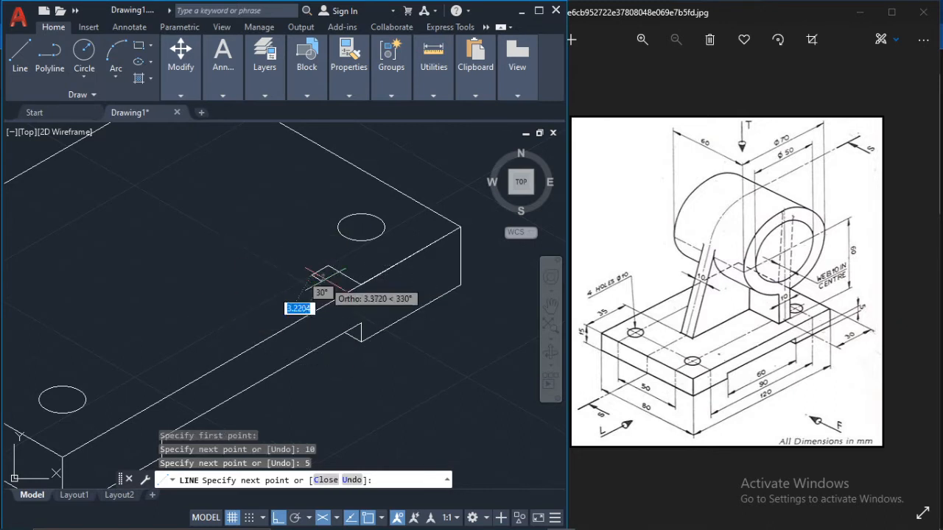
pyautogui.press('Return')
# - Draw a 5 mm line from the inner end of the 10 mm line, parallel to the long edge toward the rear
pyautogui.press('Return')
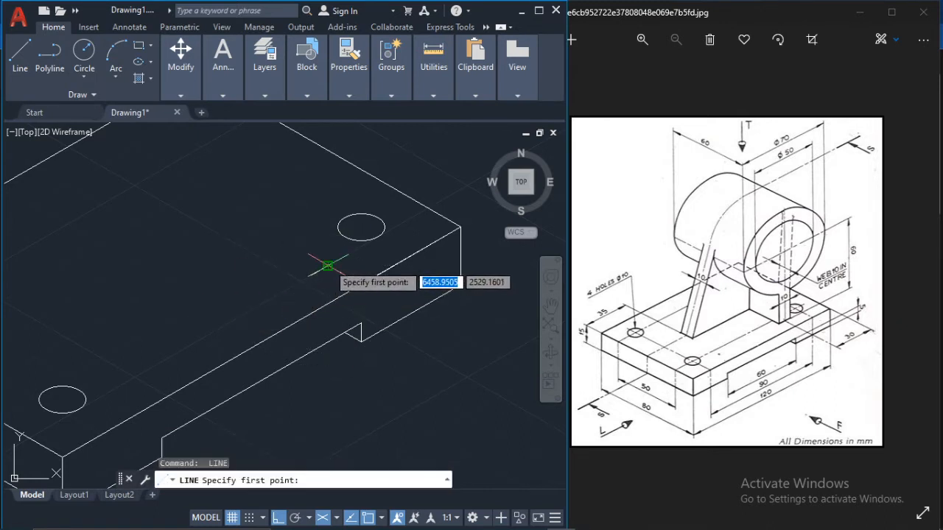
pyautogui.click(328, 265)
pyautogui.write('5')
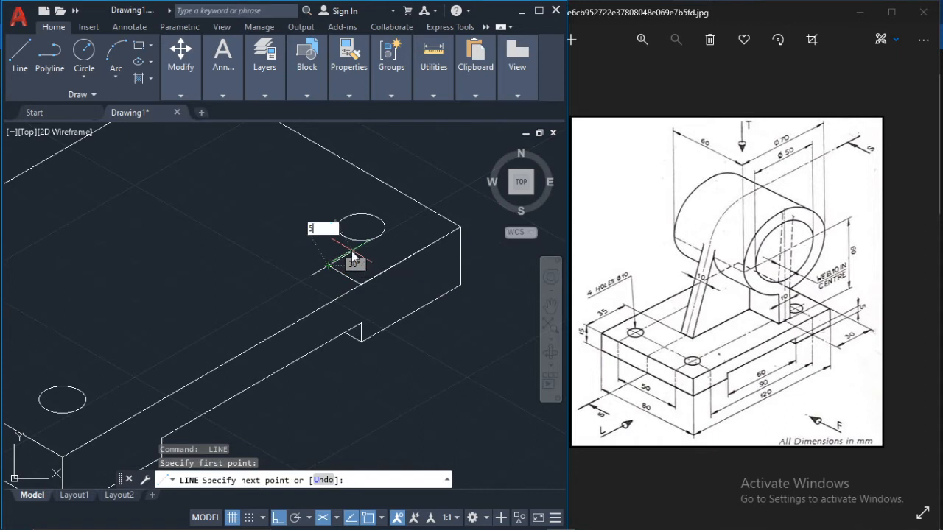
pyautogui.press('Return')
pyautogui.press('Return')
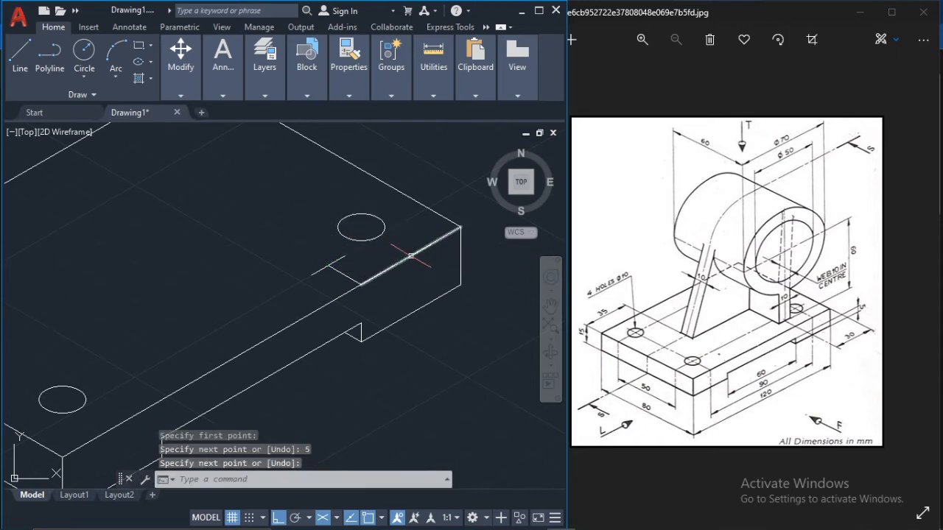
# - Delete the copied edge segment and the 10 mm inward construction line on the top face
pyautogui.click(411, 256)
pyautogui.click(338, 270)
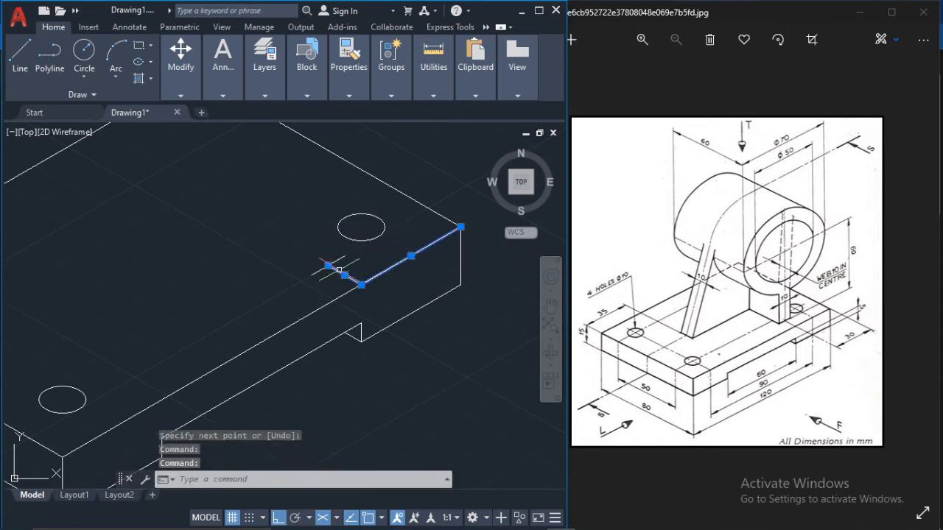
pyautogui.press('Delete')
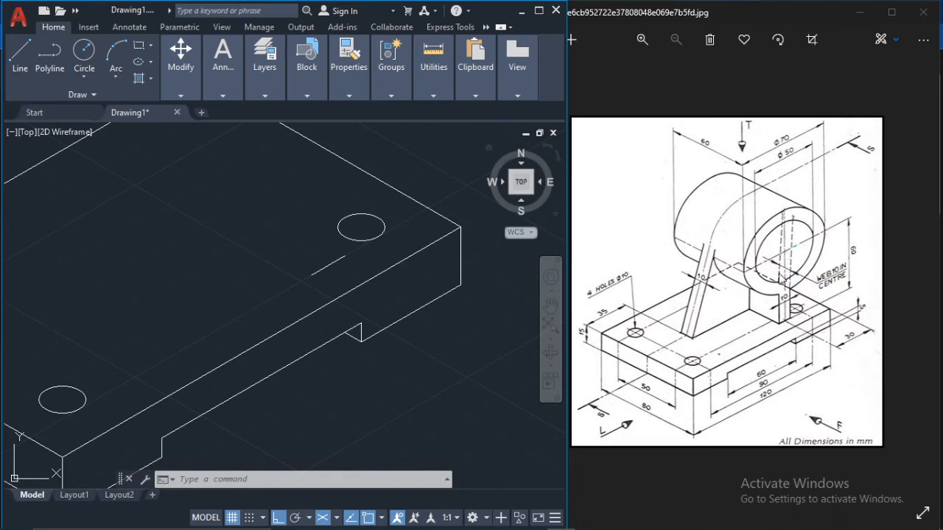
# - Switch to the right isoplane and draw a 60 mm vertical line upward from the point where the two 5 mm lines meet
pyautogui.click(19, 63)
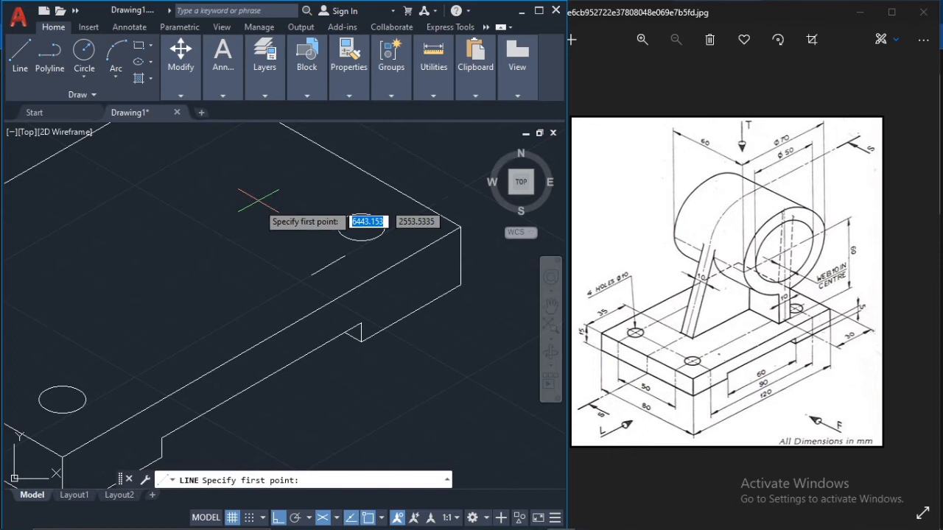
pyautogui.scroll(4, 328, 264)
pyautogui.click(322, 268)
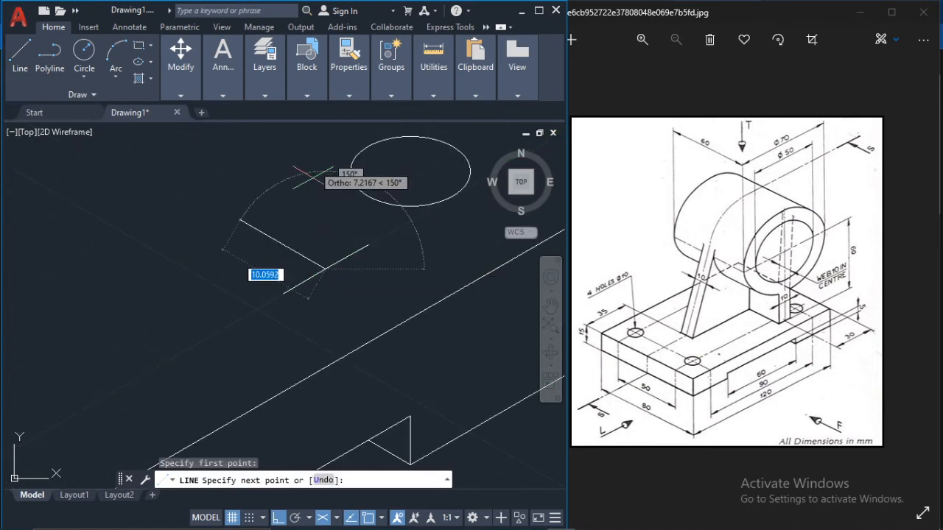
pyautogui.scroll(-4, 270, 236)
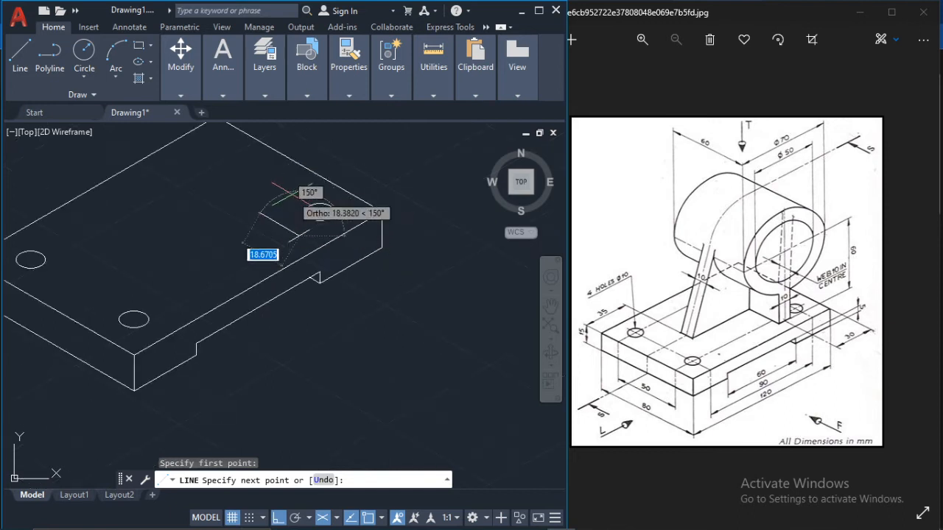
pyautogui.scroll(2, 319, 212)
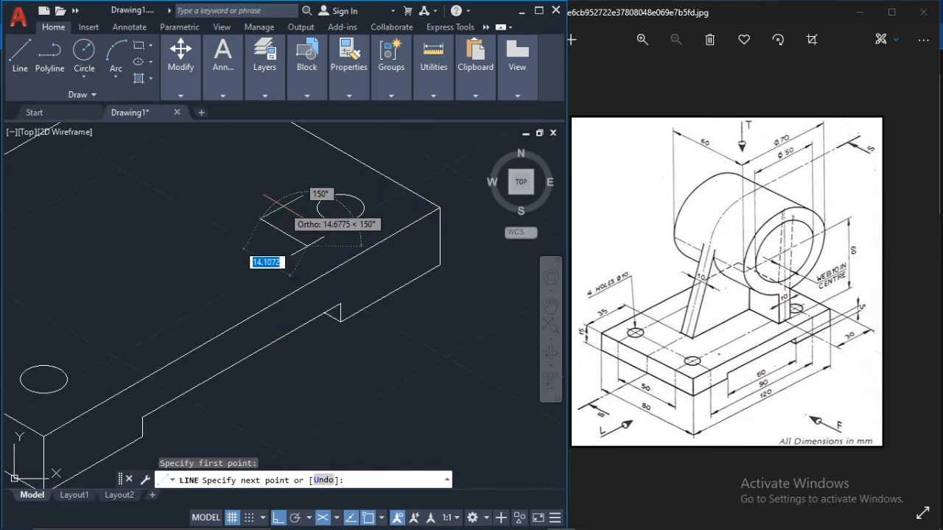
pyautogui.click(337, 518)
pyautogui.click(368, 495)
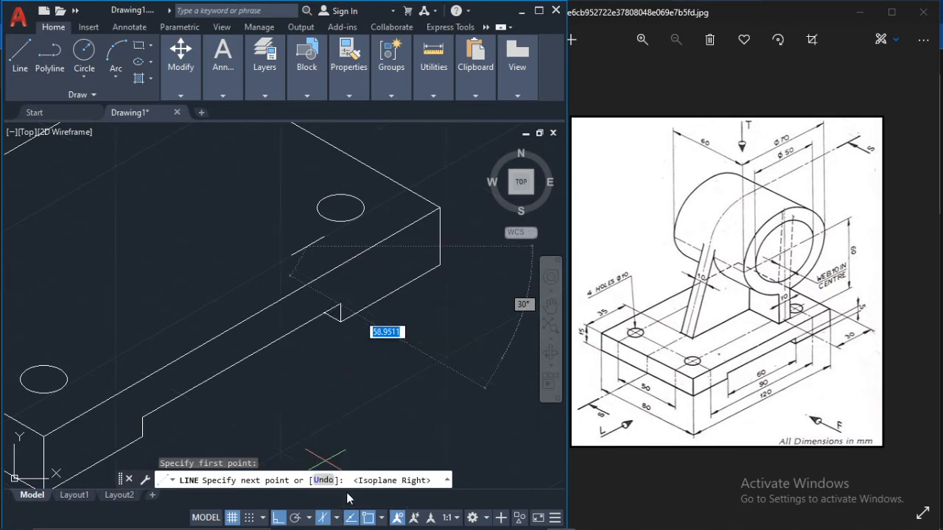
pyautogui.scroll(-2, 305, 206)
pyautogui.moveTo(265, 207); pyautogui.dragTo(339, 297, button='middle')
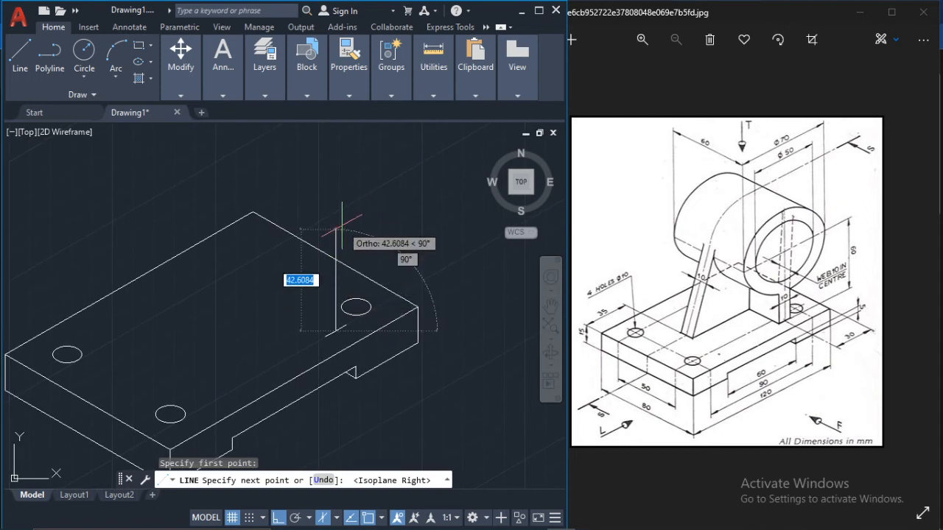
pyautogui.write('0')
pyautogui.press('Return')
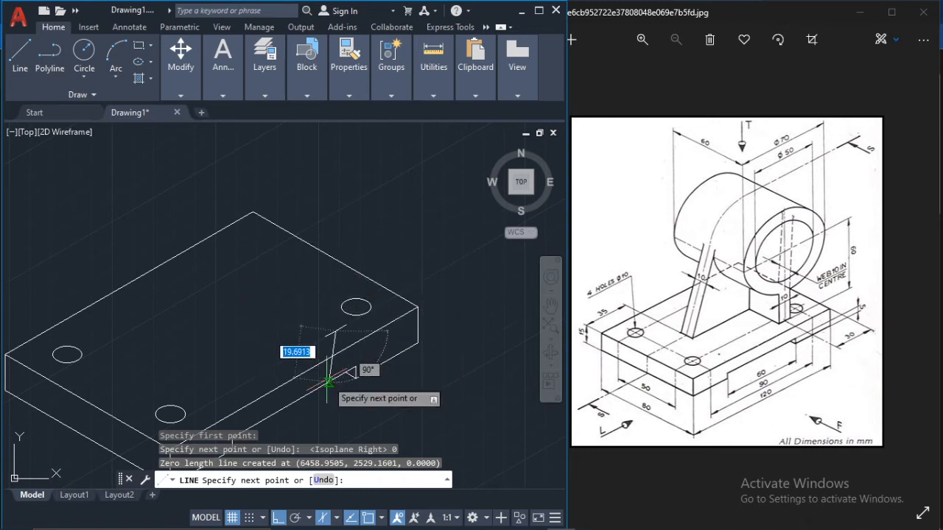
pyautogui.write('60')
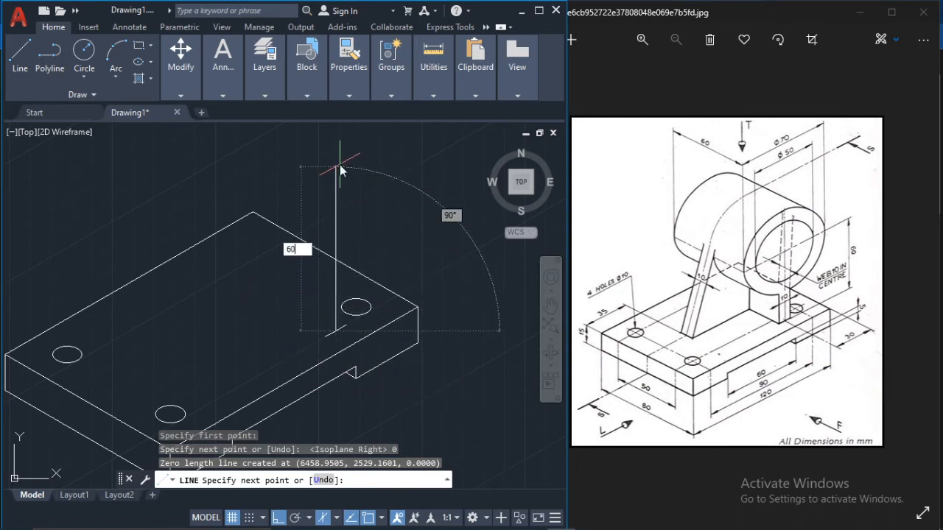
pyautogui.press('Return')
pyautogui.press('Escape')
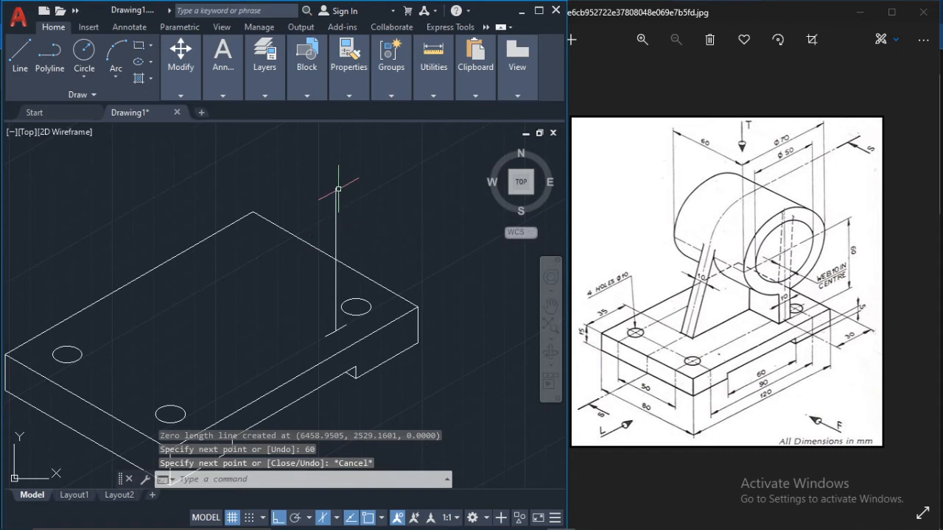
# - Measure the height of the vertical line above the base
pyautogui.click(175, 69)
pyautogui.moveTo(434, 70)
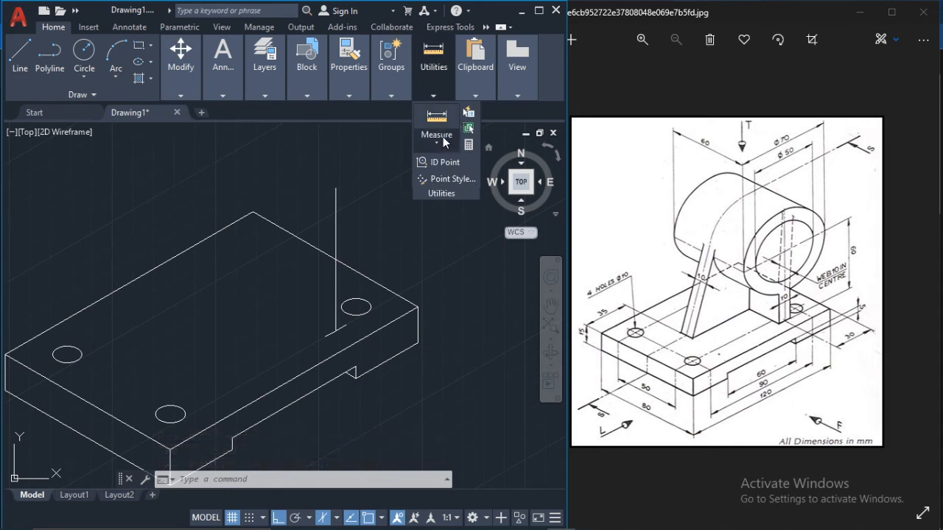
pyautogui.click(442, 137)
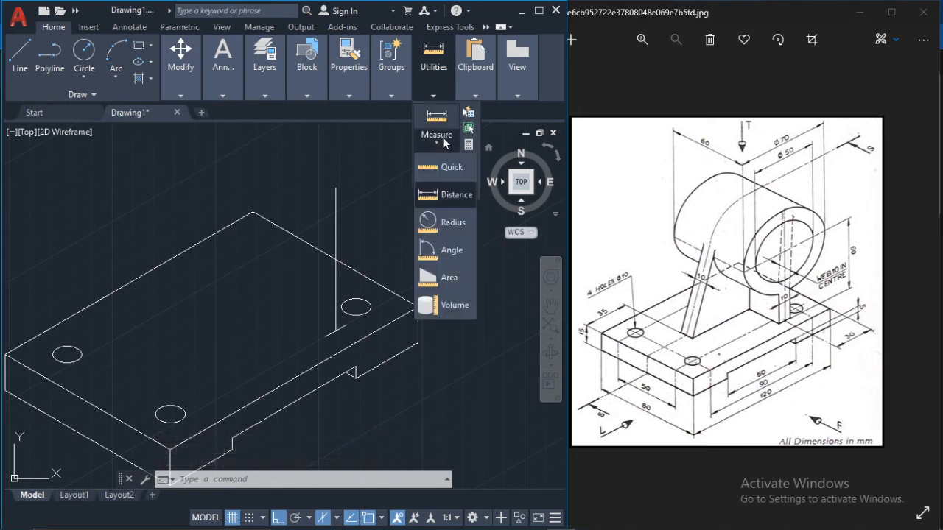
pyautogui.click(445, 195)
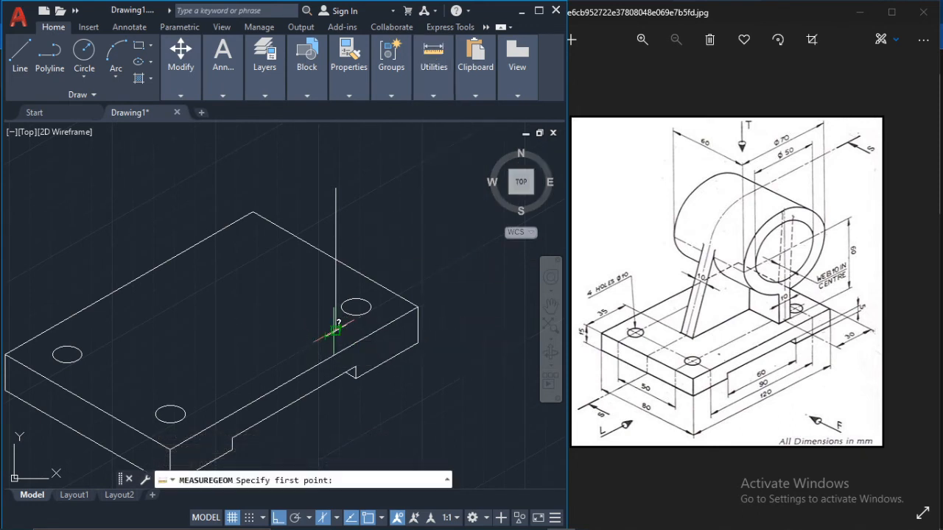
pyautogui.click(329, 333)
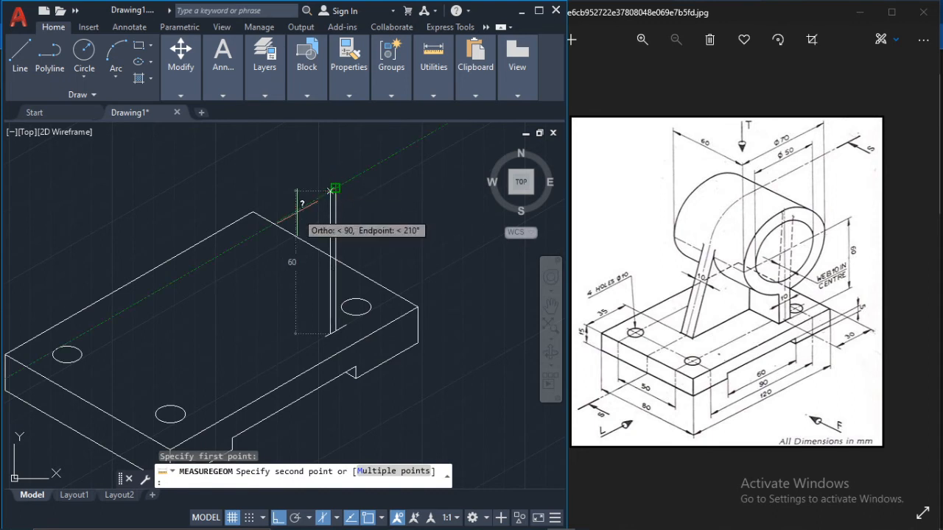
pyautogui.press('Escape')
pyautogui.press('Return')
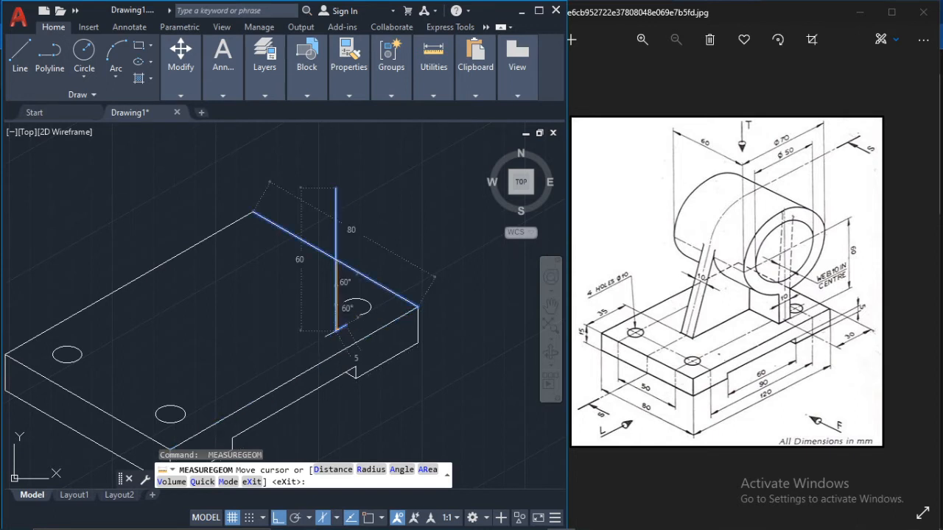
pyautogui.press('Escape')
pyautogui.press('Escape')
pyautogui.press('Escape')
pyautogui.scroll(3, 344, 304)
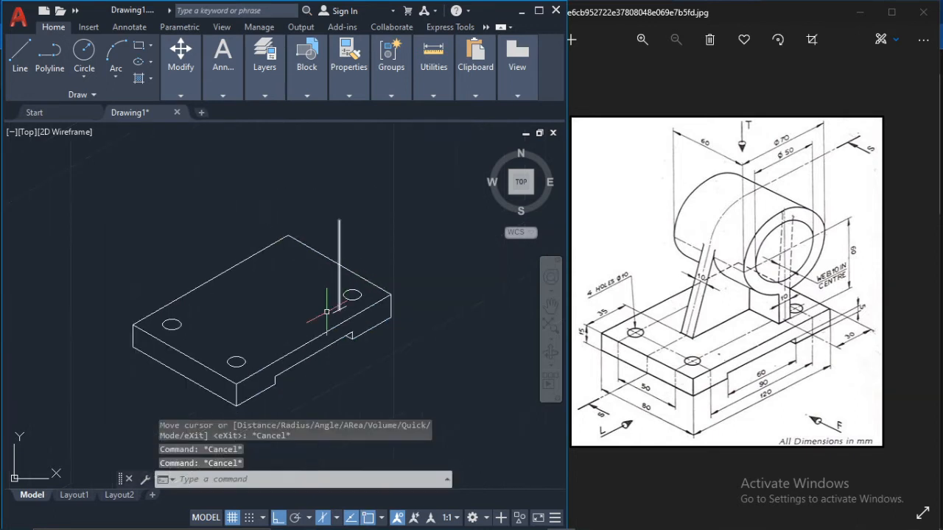
pyautogui.scroll(-2, 343, 303)
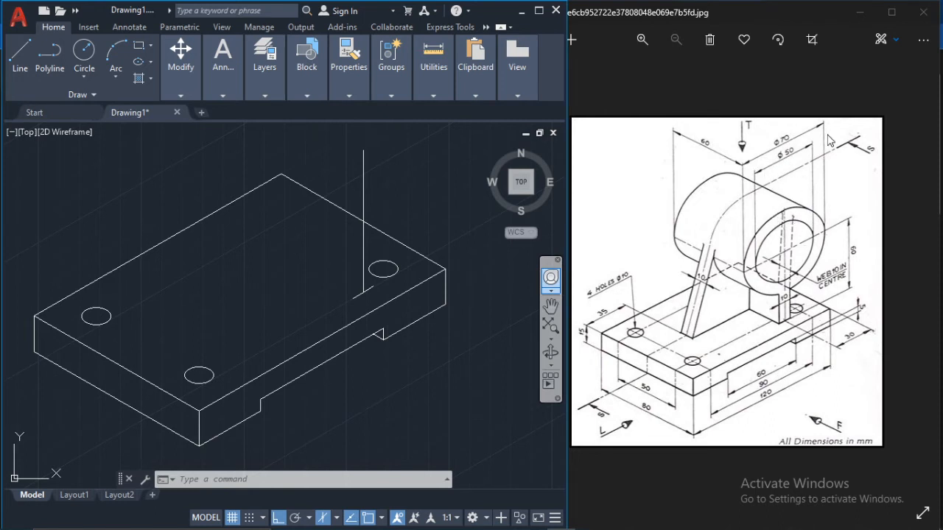
pyautogui.click(84, 52)
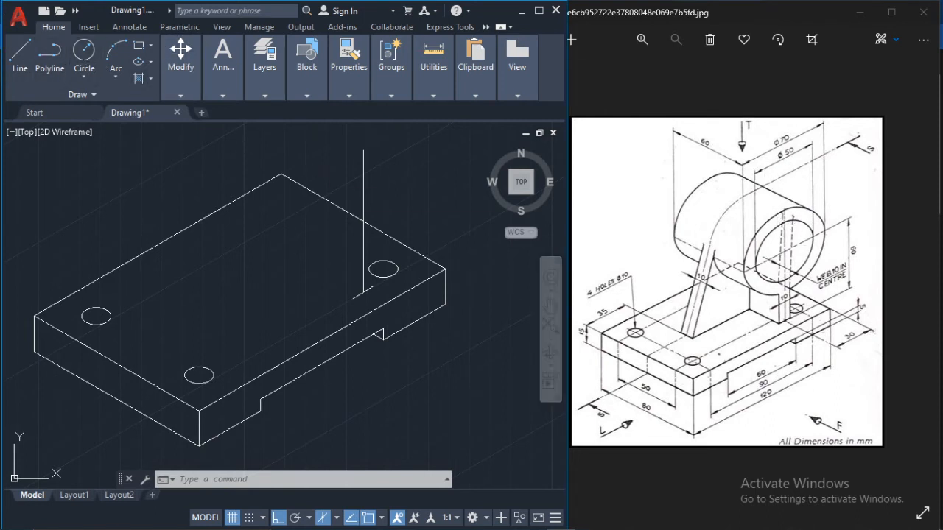
pyautogui.click(363, 151)
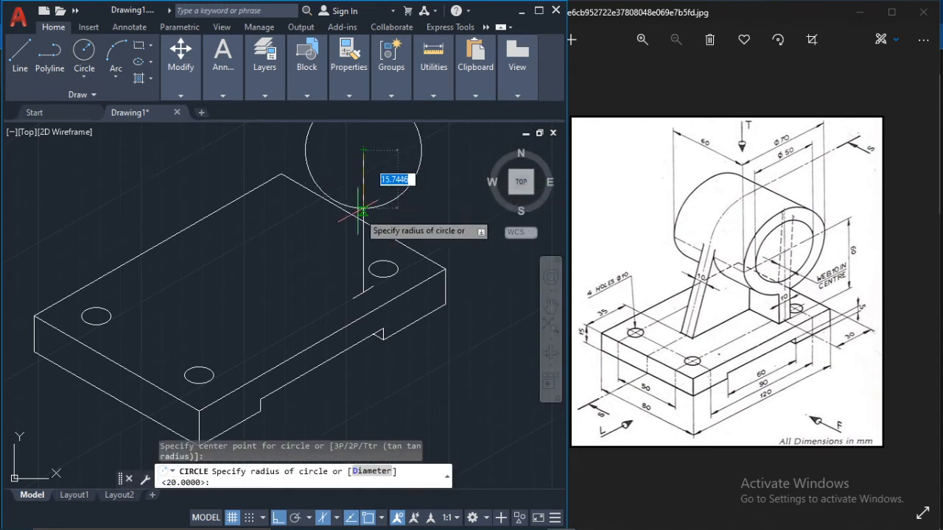
pyautogui.press('Escape')
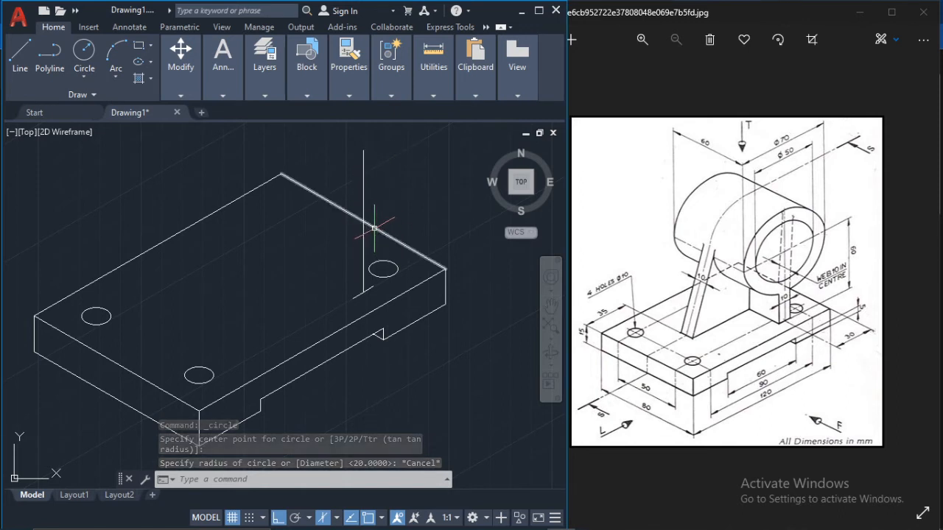
# - Draw an isocircle of radius 25 mm in the right isoplane, centred on the vertical line's upper end
pyautogui.write('ell')
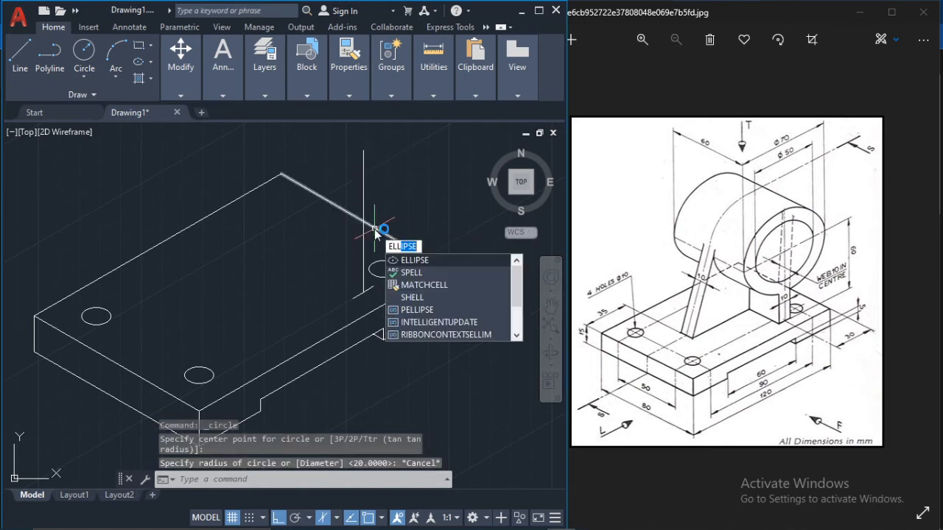
pyautogui.click(415, 260)
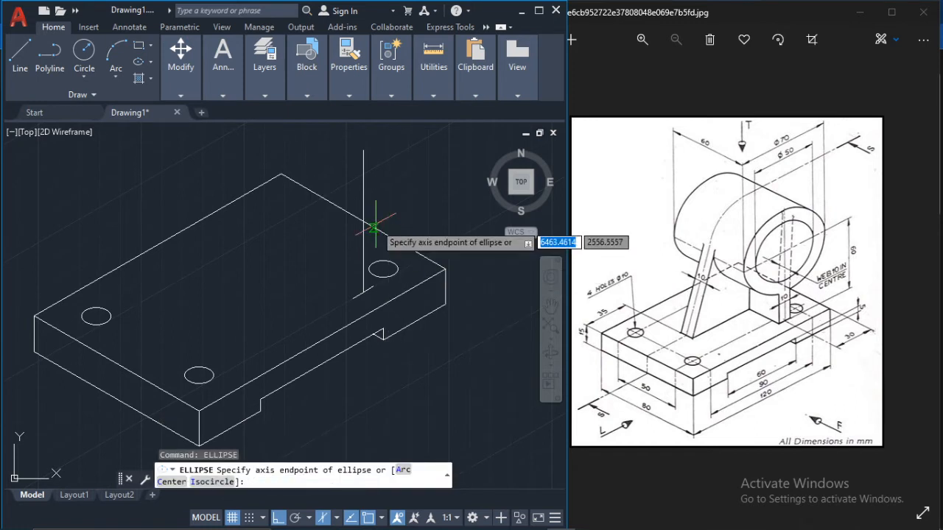
pyautogui.write('i')
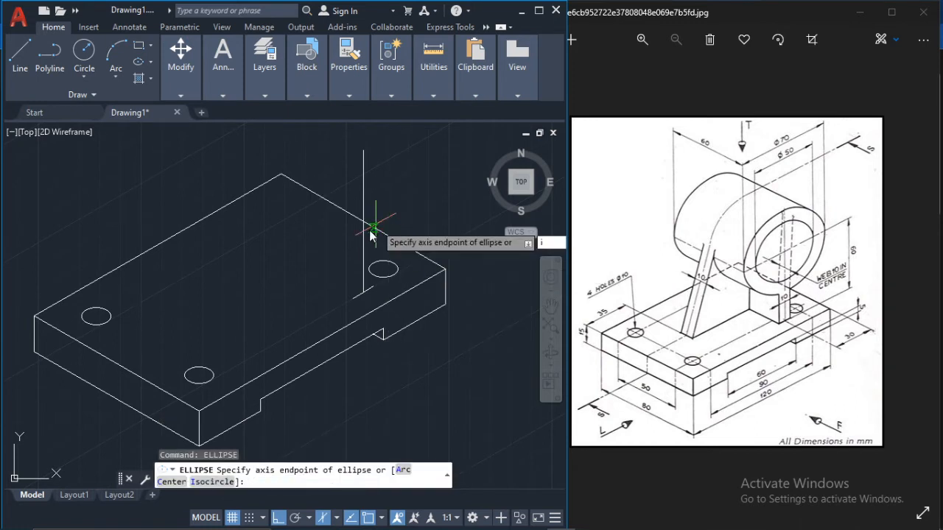
pyautogui.press('Return')
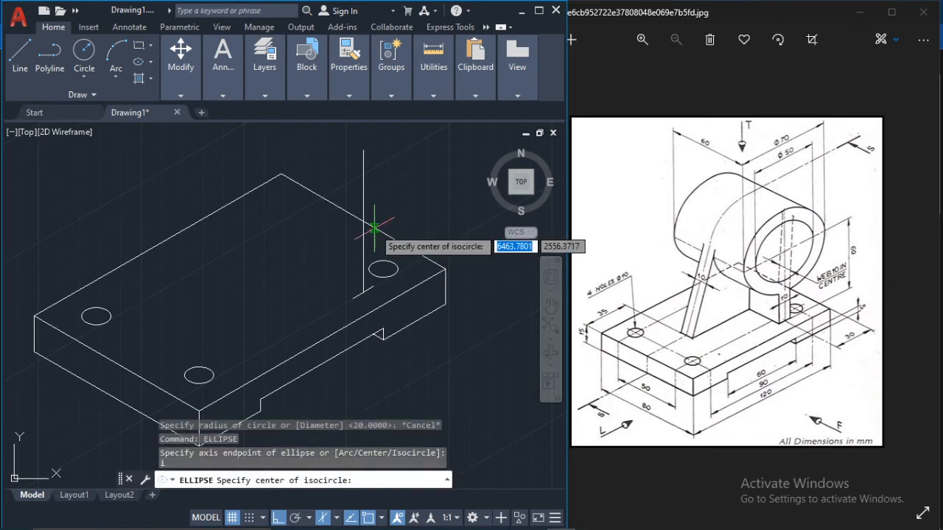
pyautogui.click(362, 150)
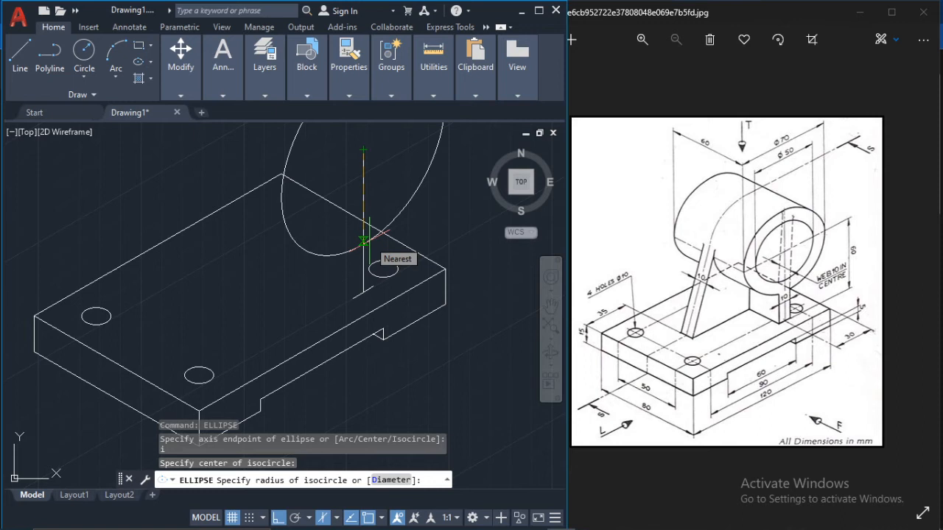
pyautogui.write('25')
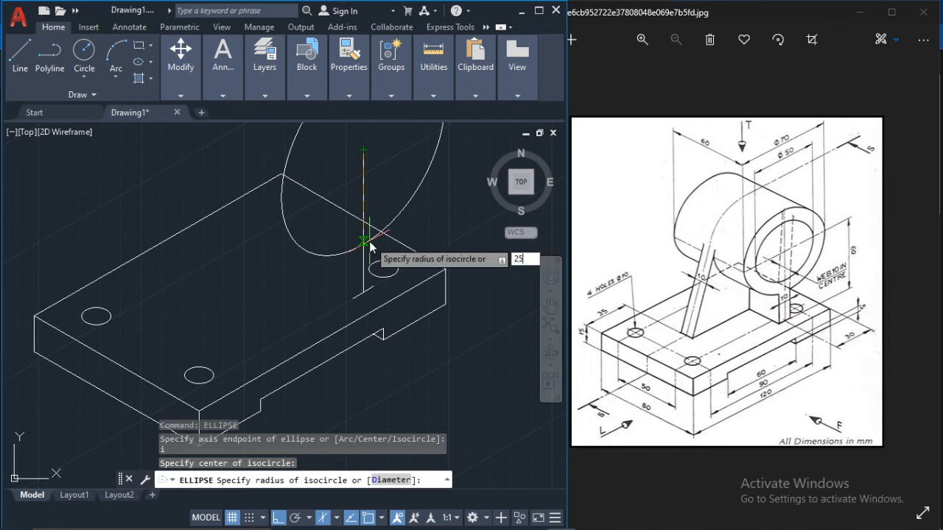
pyautogui.press('Return')
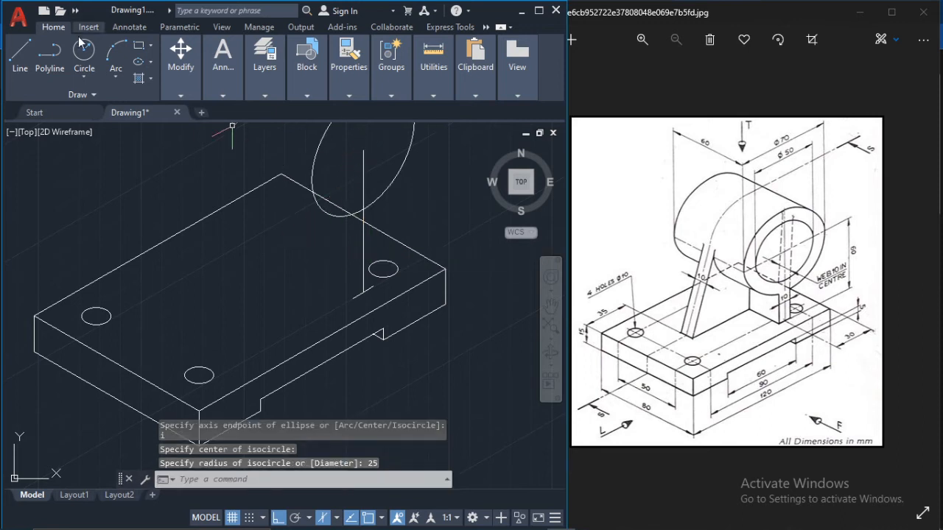
pyautogui.press('Return')
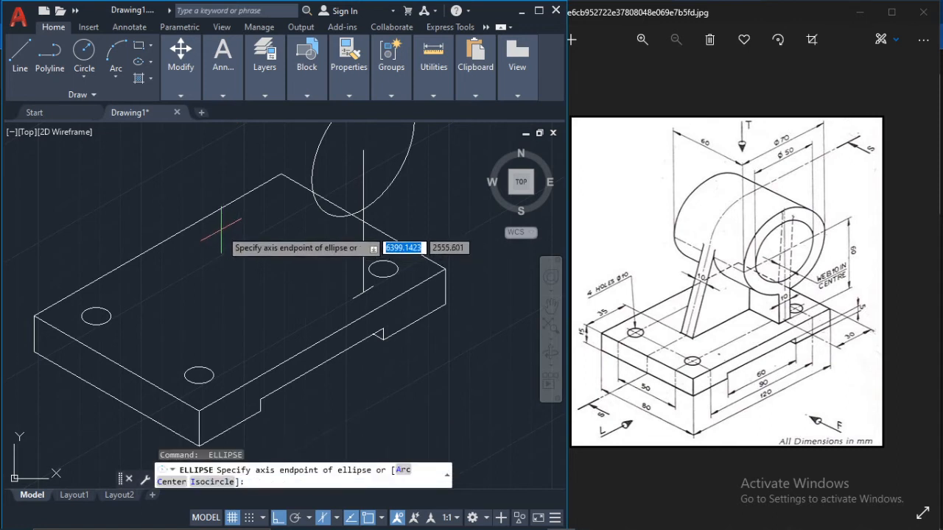
pyautogui.click(364, 150)
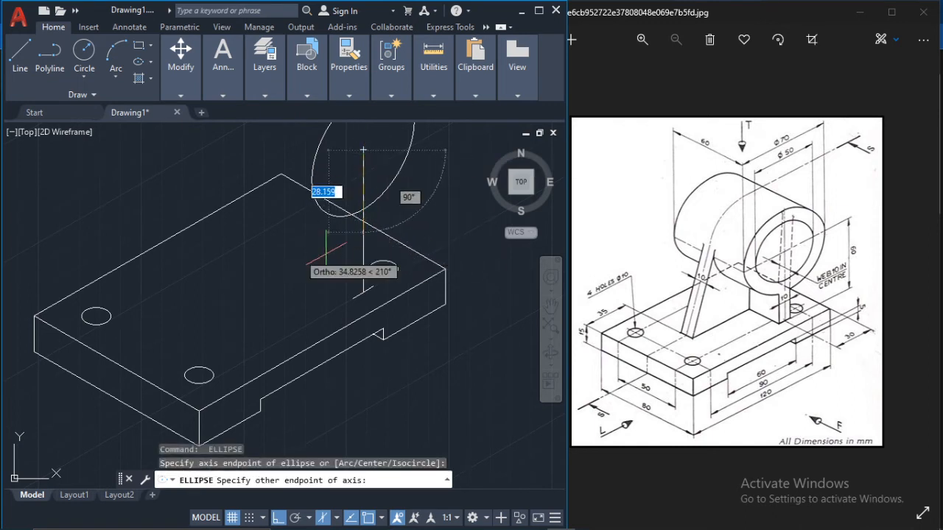
pyautogui.scroll(-4, 368, 181)
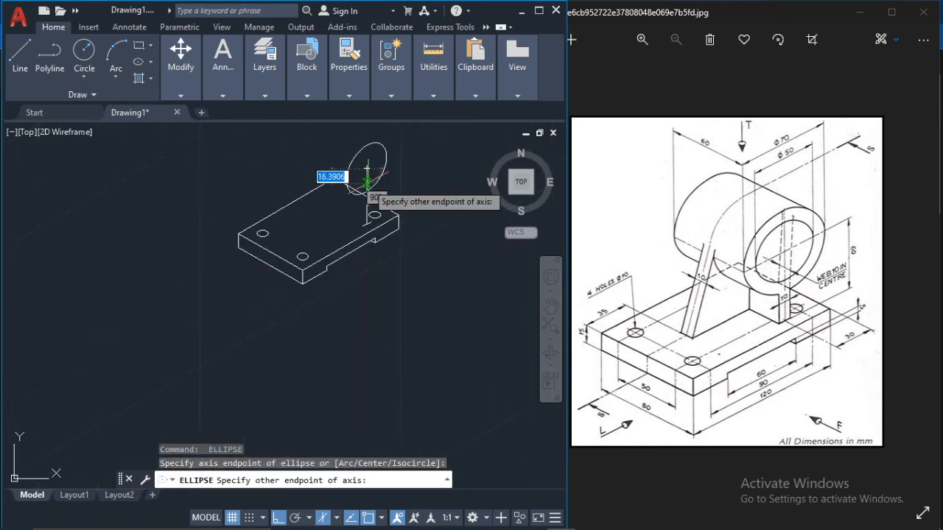
pyautogui.moveTo(366, 172); pyautogui.dragTo(333, 225, button='middle')
pyautogui.press('Escape')
pyautogui.press('Escape')
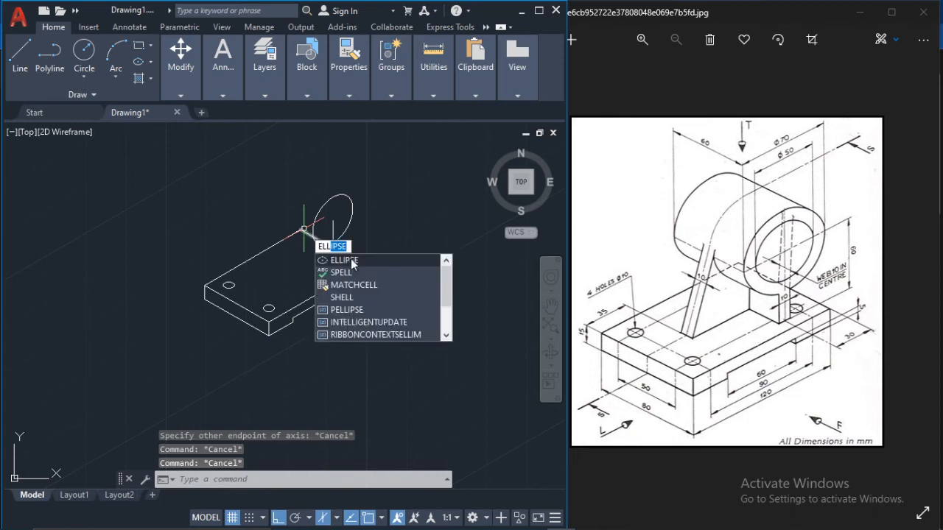
# - Draw an isocircle of radius 35 mm in the right isoplane, concentric with the inner isocircle at the vertical line's upper end
pyautogui.click(351, 261)
pyautogui.write('i')
pyautogui.press('Return')
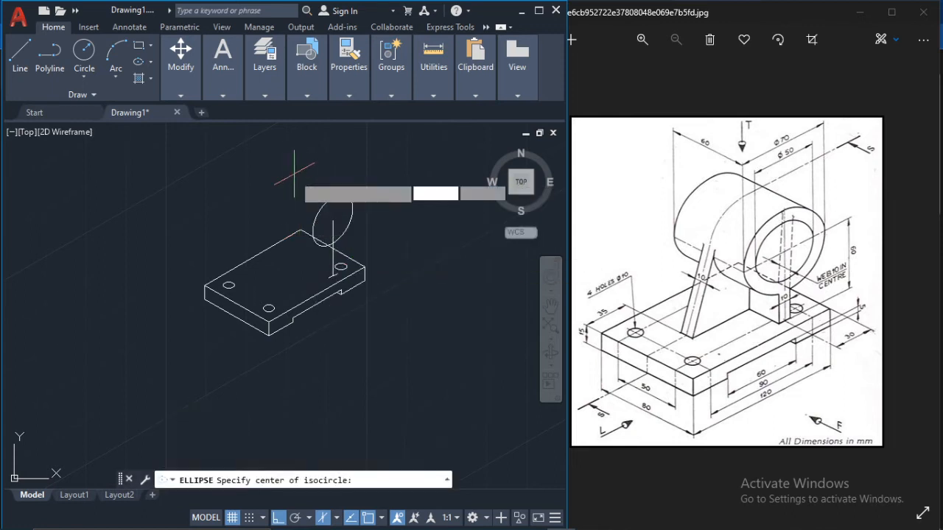
pyautogui.scroll(2, 348, 242)
pyautogui.click(324, 215)
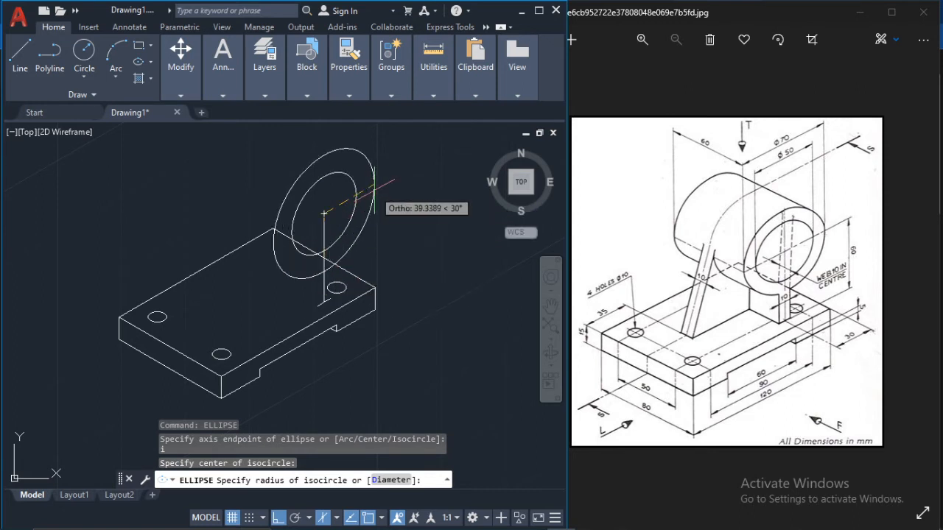
pyautogui.scroll(2, 374, 193)
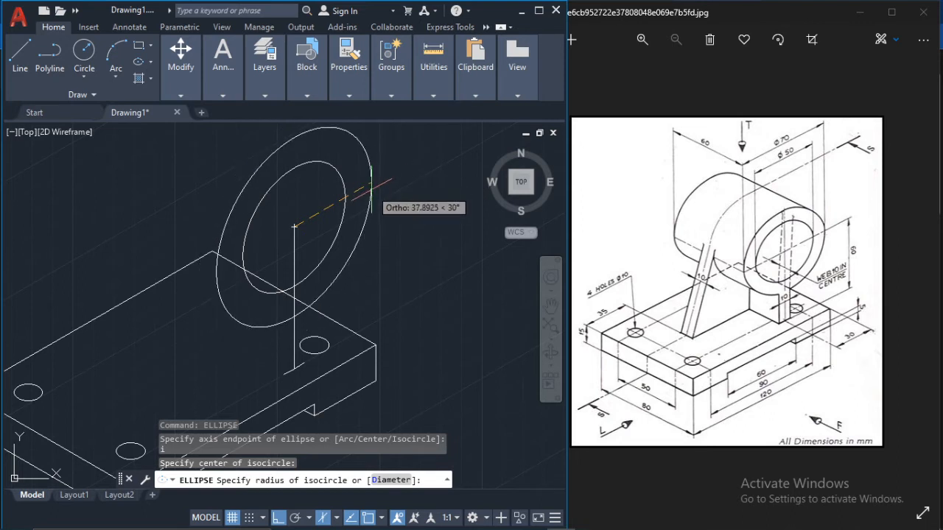
pyautogui.write('35')
pyautogui.press('Return')
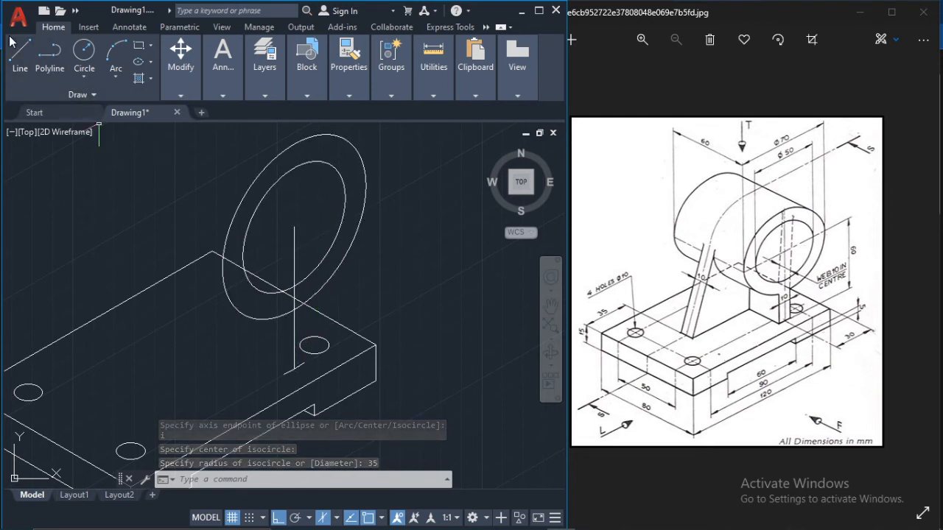
# - Draw two vertical lines about 30 mm long upward from both ends of the short line on the base, crossing the outer isocircle
pyautogui.click(20, 59)
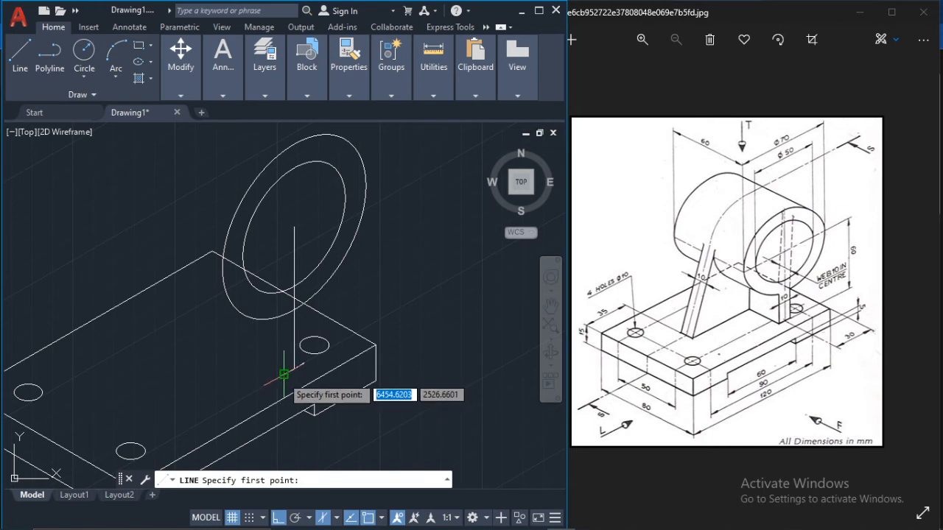
pyautogui.click(284, 374)
pyautogui.scroll(4, 280, 313)
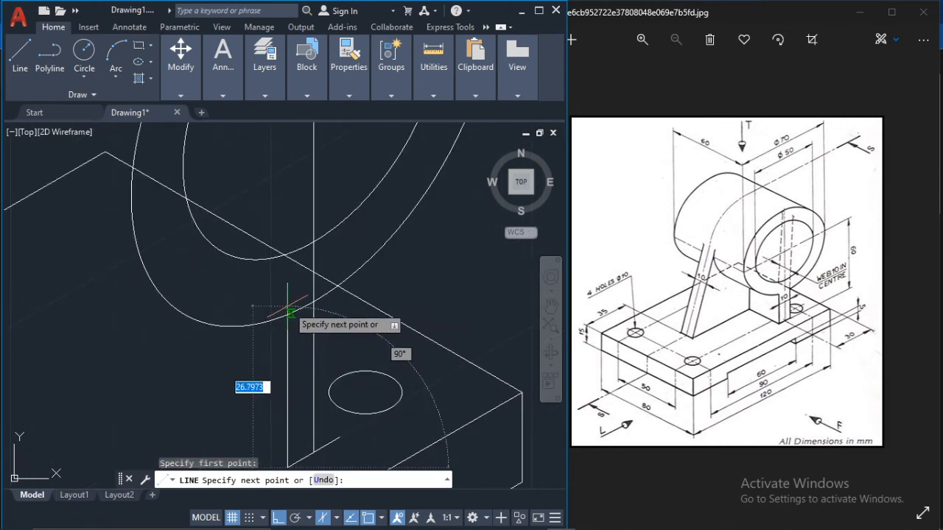
pyautogui.click(292, 289)
pyautogui.press('Return')
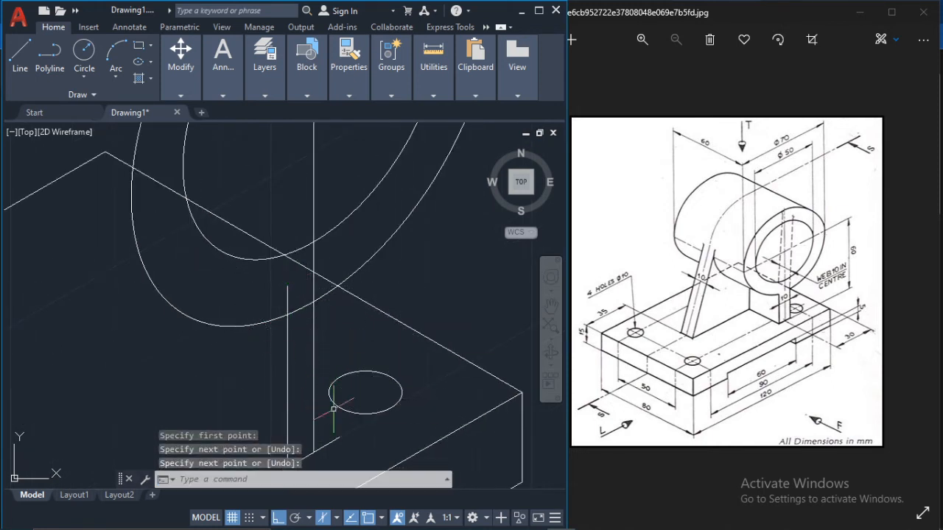
pyautogui.press('Return')
pyautogui.click(337, 438)
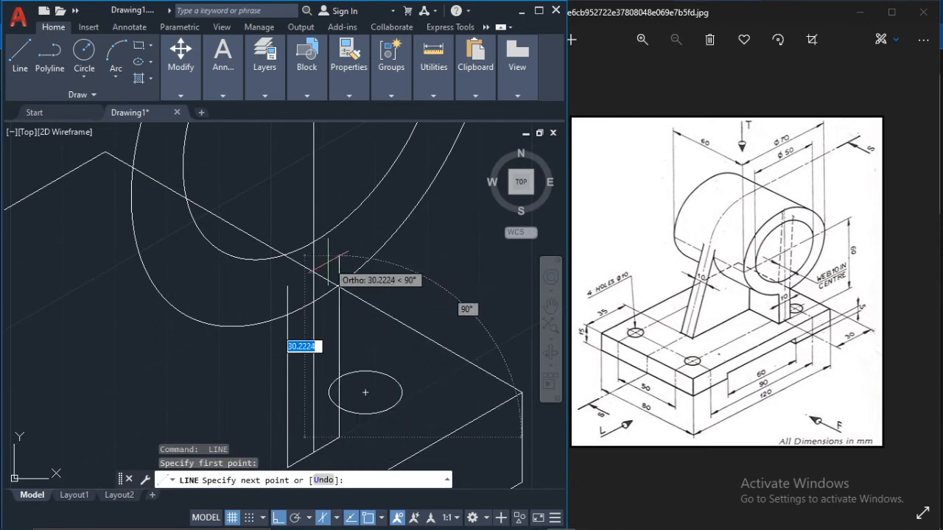
pyautogui.click(332, 256)
pyautogui.press('Return')
# - Trim the two support lines at the outer isocircle and remove the part of the isocircle between them
pyautogui.write('tr')
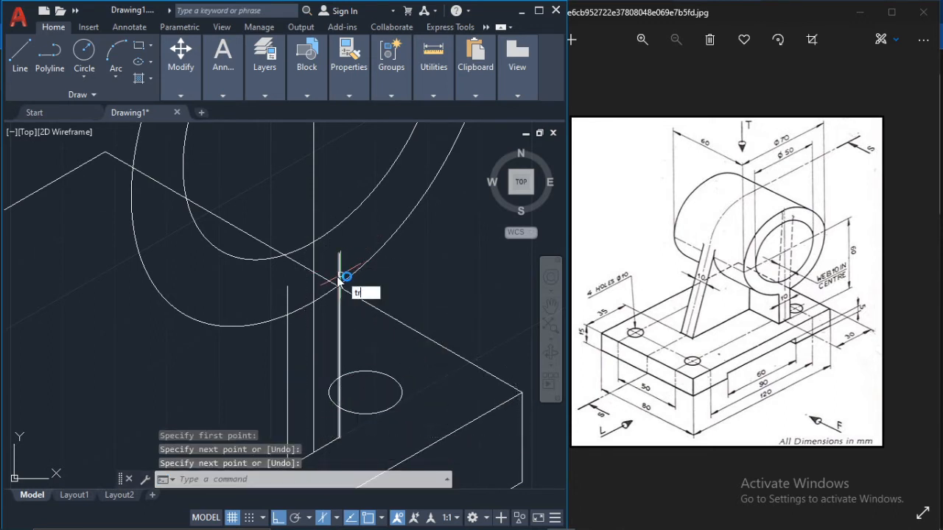
pyautogui.press('Return')
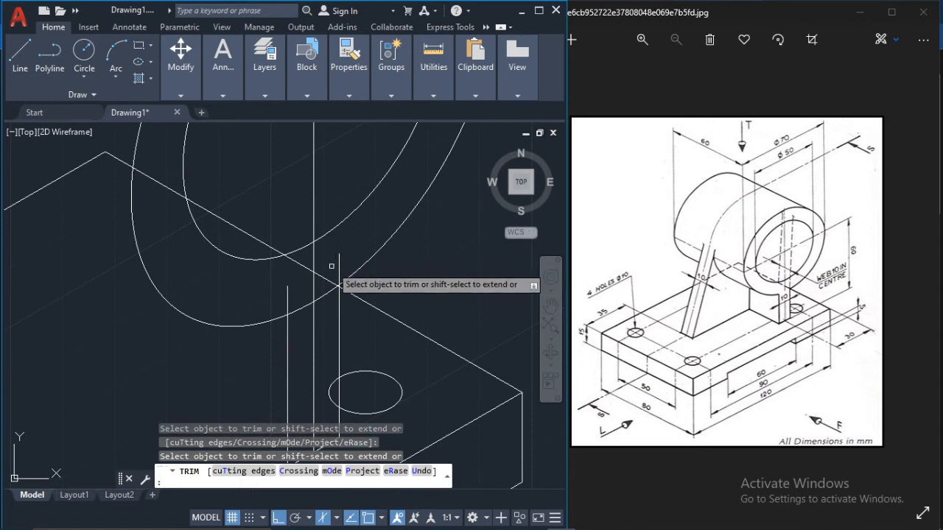
pyautogui.click(341, 260)
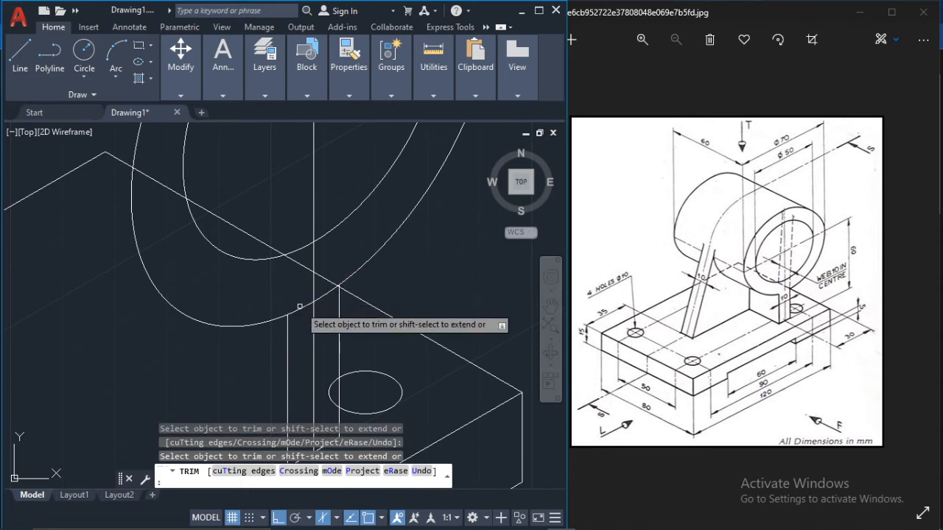
pyautogui.click(297, 310)
pyautogui.click(317, 298)
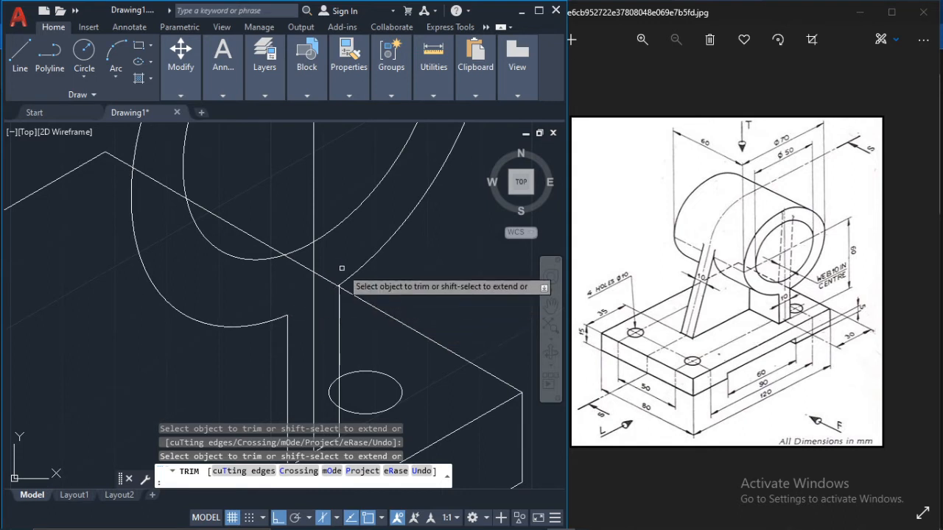
pyautogui.press('Escape')
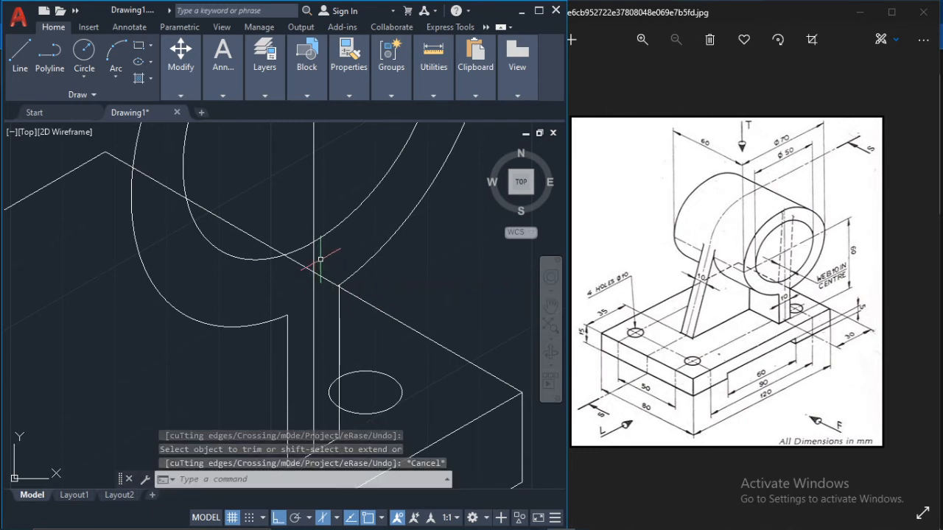
# - Try to offset the trimmed outer isocircle inward by 60 mm
pyautogui.moveTo(325, 227); pyautogui.dragTo(348, 281, button='middle')
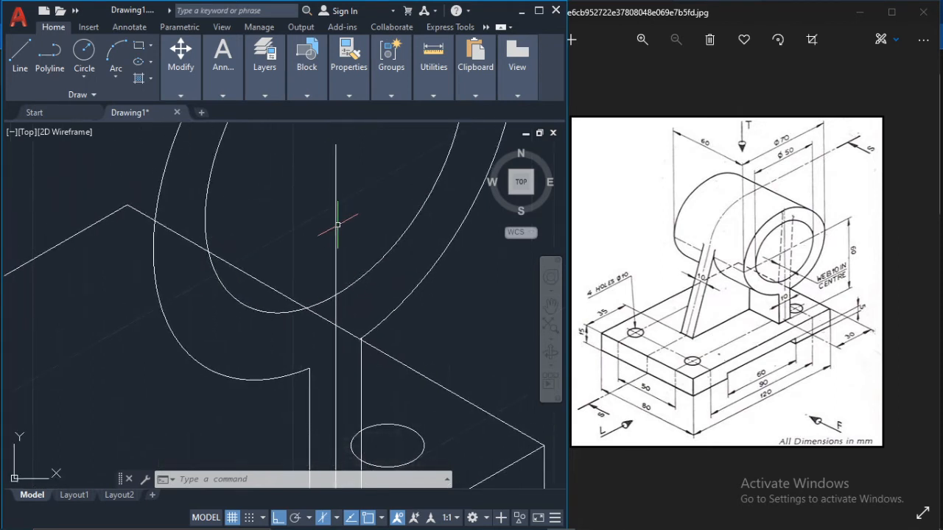
pyautogui.scroll(-5, 335, 221)
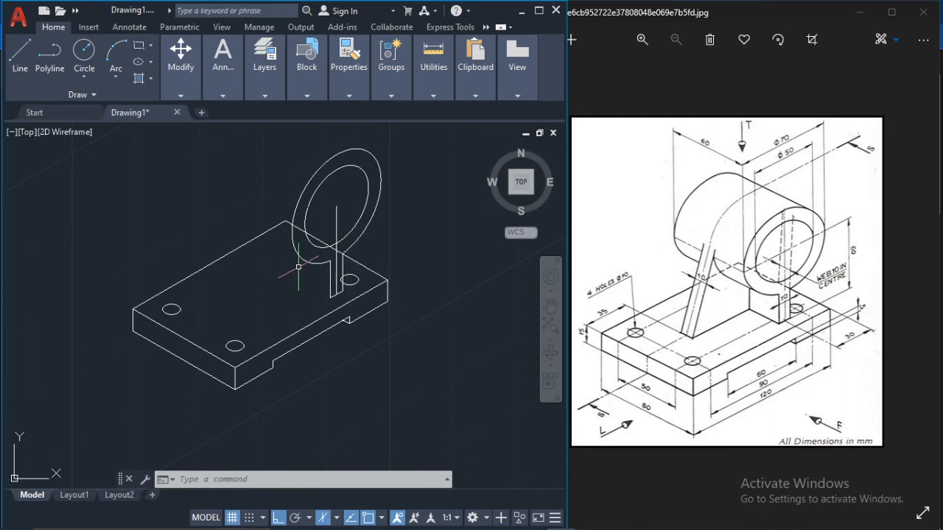
pyautogui.moveTo(336, 300); pyautogui.dragTo(378, 303, button='middle')
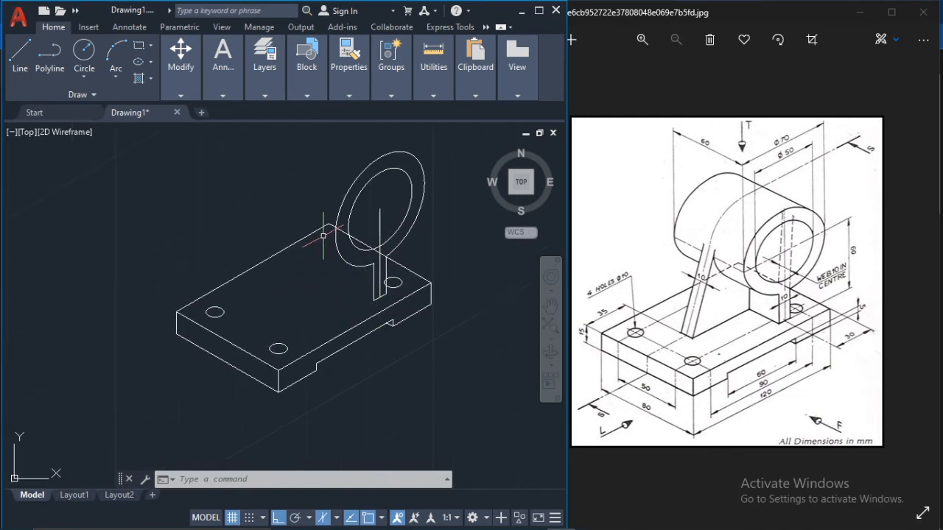
pyautogui.moveTo(335, 197); pyautogui.dragTo(367, 237, button='middle')
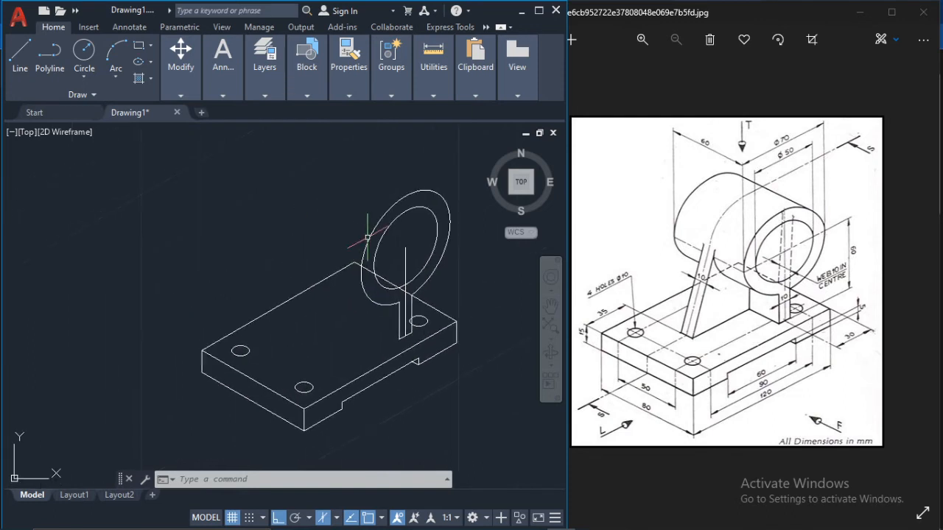
pyautogui.scroll(2, 382, 252)
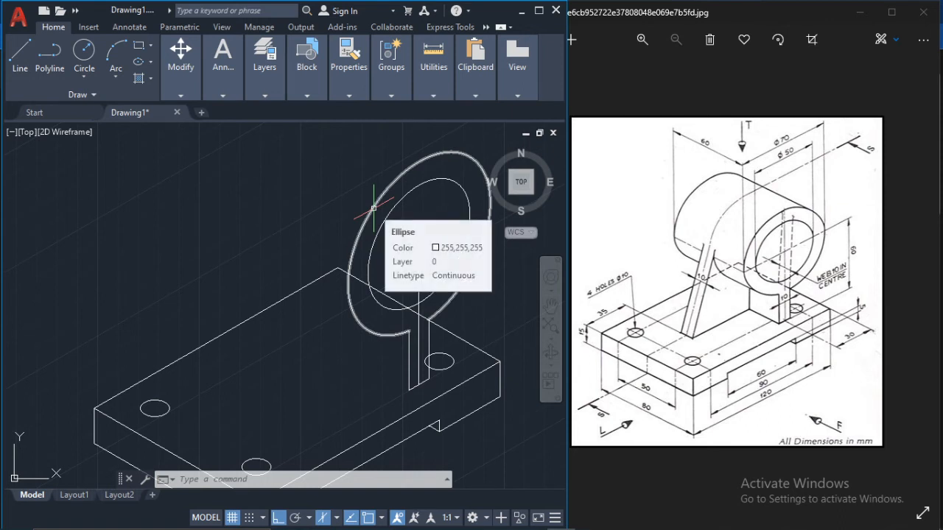
pyautogui.click(374, 209)
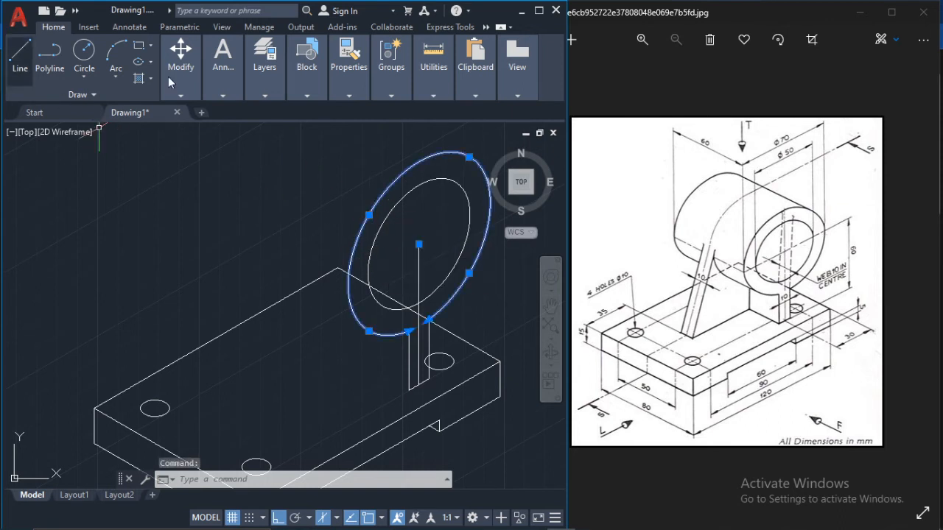
pyautogui.moveTo(179, 98)
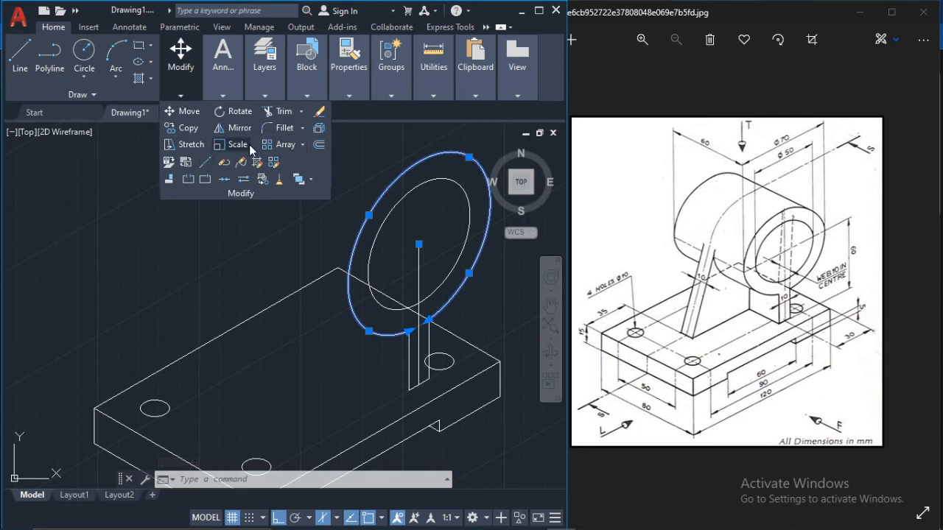
pyautogui.click(318, 145)
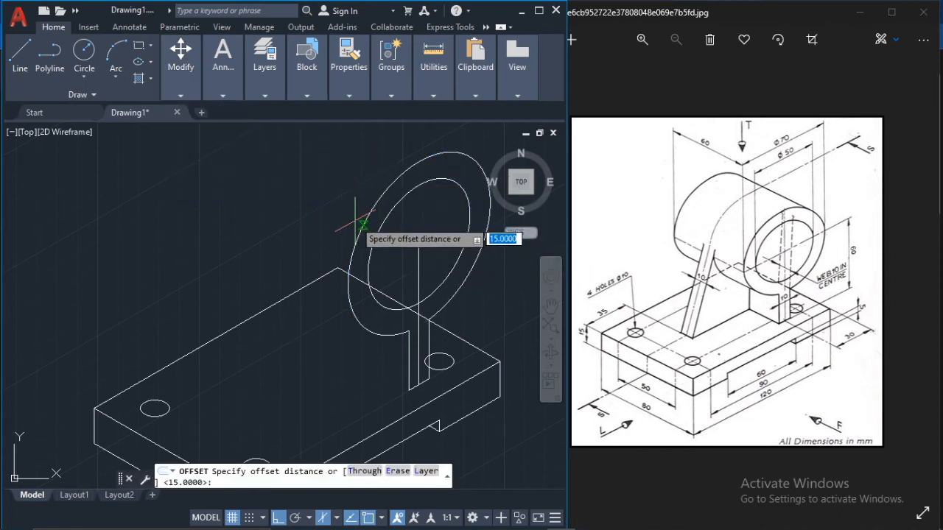
pyautogui.write('60')
pyautogui.press('Return')
pyautogui.click(361, 223)
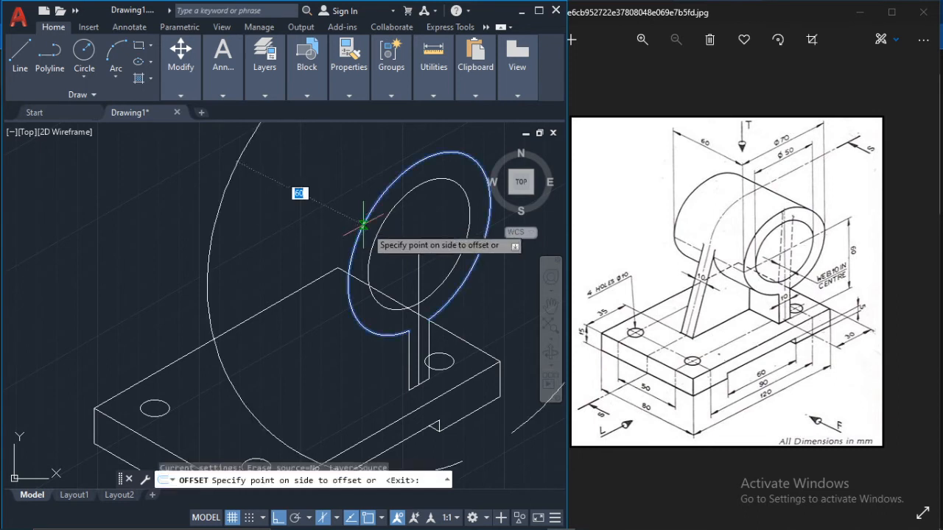
pyautogui.click(413, 243)
pyautogui.click(356, 225)
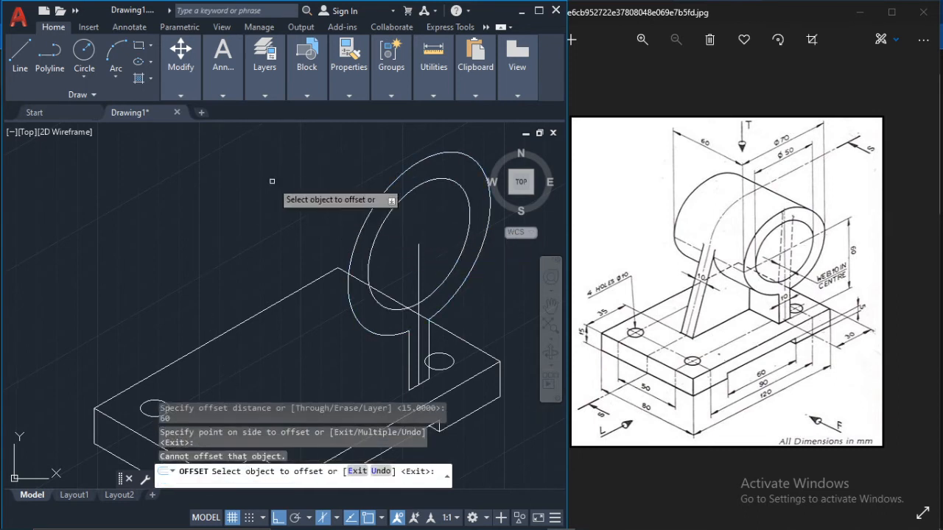
pyautogui.scroll(-4, 370, 241)
pyautogui.press('Escape')
pyautogui.press('Escape')
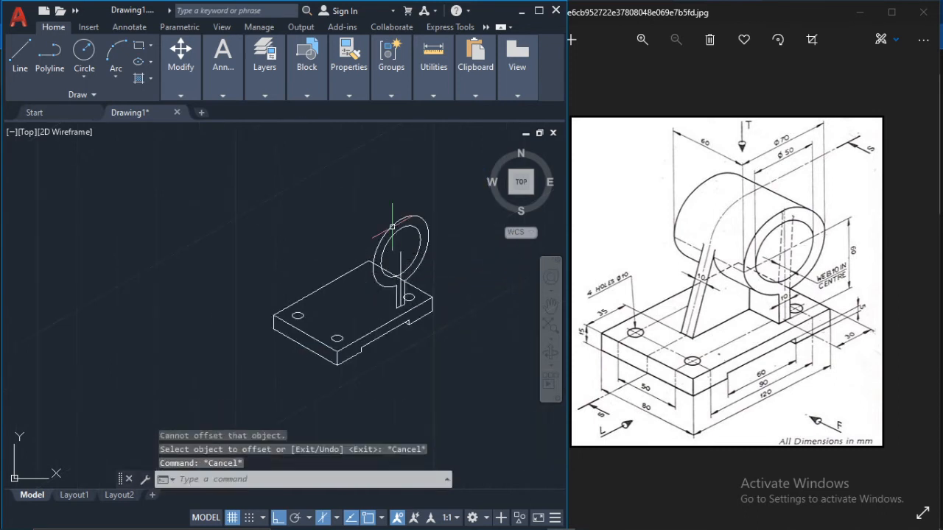
# - Retry the 60 mm offset of the outer isocircle, using its centre as the side point
pyautogui.click(373, 237)
pyautogui.scroll(2, 367, 243)
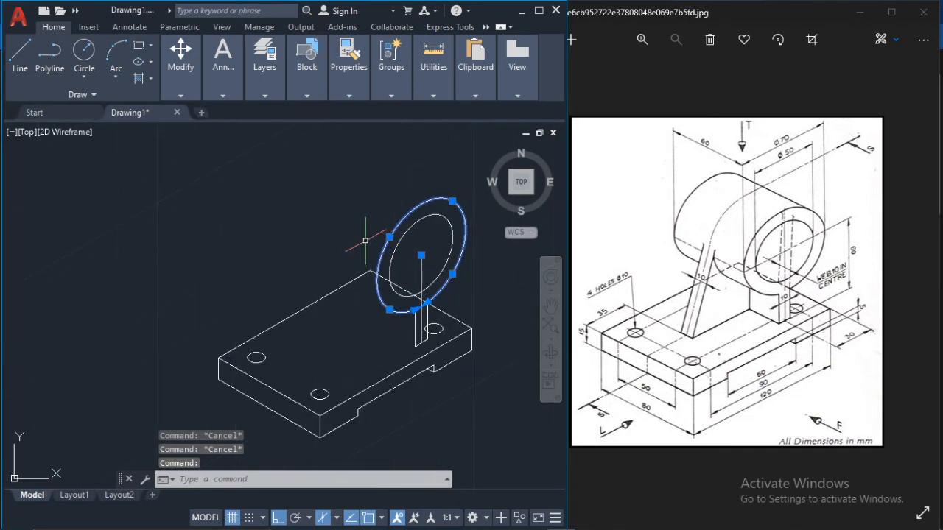
pyautogui.write('off')
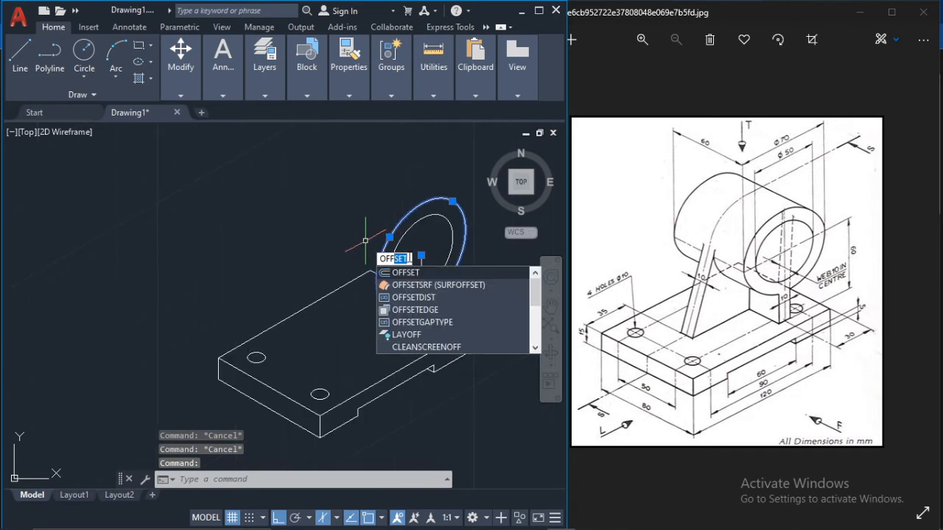
pyautogui.click(428, 268)
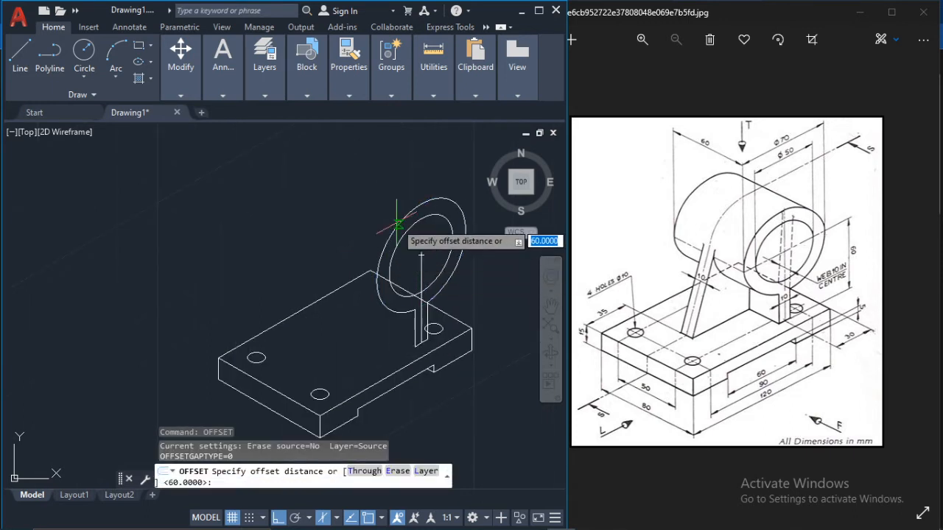
pyautogui.press('Return')
pyautogui.click(398, 224)
pyautogui.scroll(2, 395, 235)
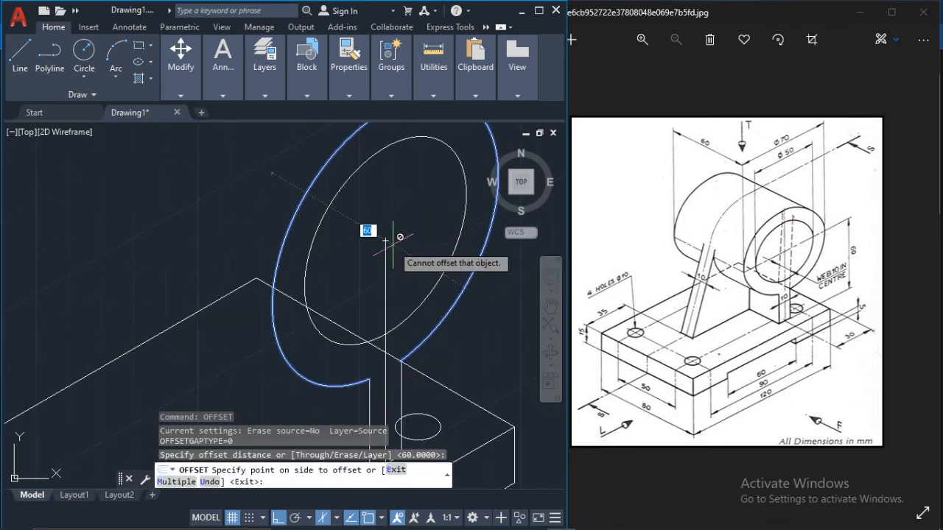
pyautogui.click(385, 240)
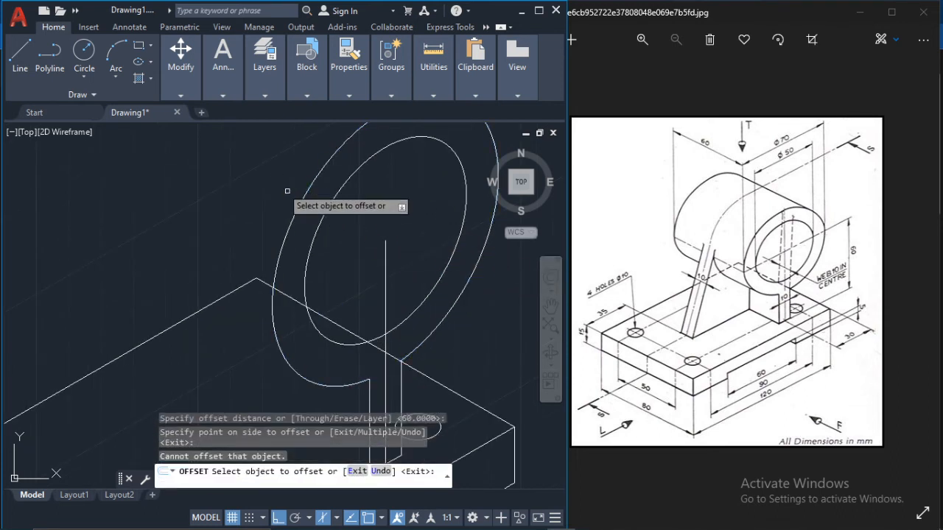
pyautogui.click(304, 196)
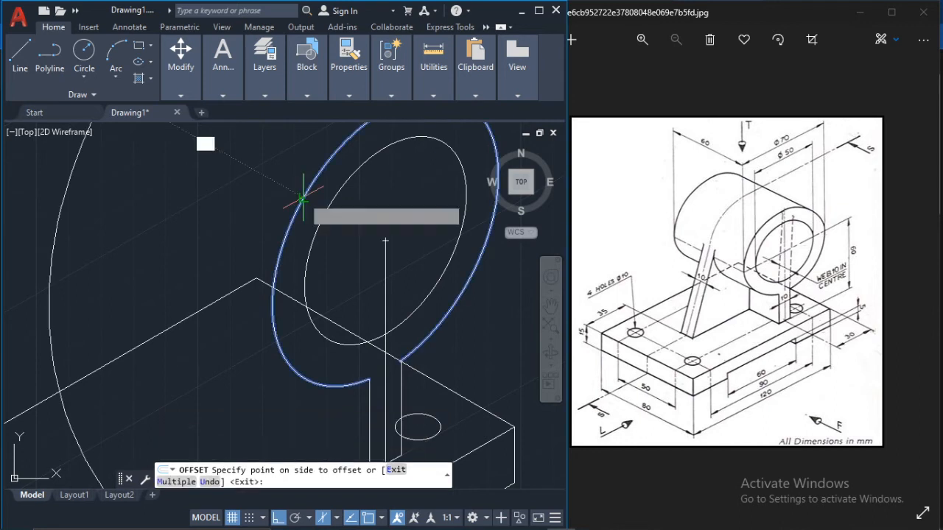
pyautogui.scroll(-5, 214, 187)
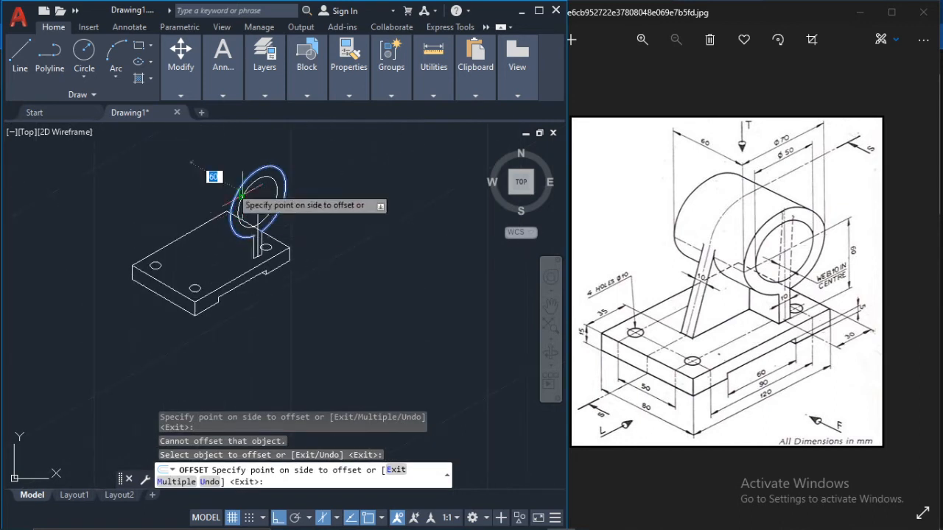
pyautogui.press('Escape')
# - Draw a 60 mm line backward at 150° from the upper quadrant of the outer isocircle, using isoplane Top
pyautogui.scroll(-2, 259, 195)
pyautogui.moveTo(258, 196); pyautogui.dragTo(337, 248, button='middle')
pyautogui.scroll(4, 336, 245)
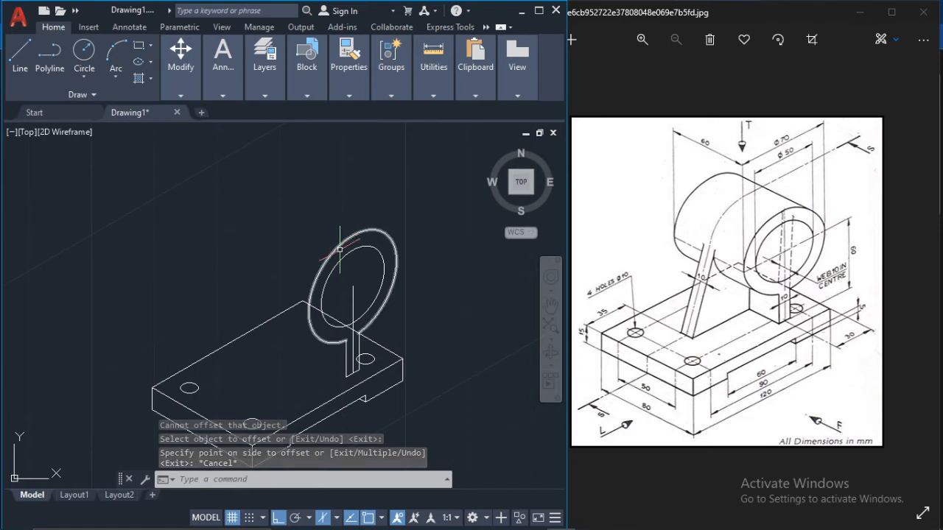
pyautogui.click(20, 52)
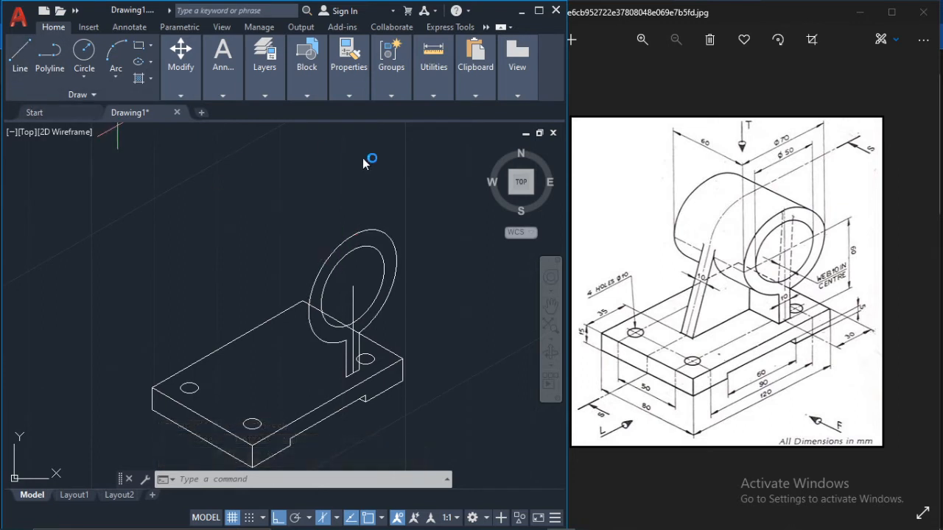
pyautogui.click(383, 230)
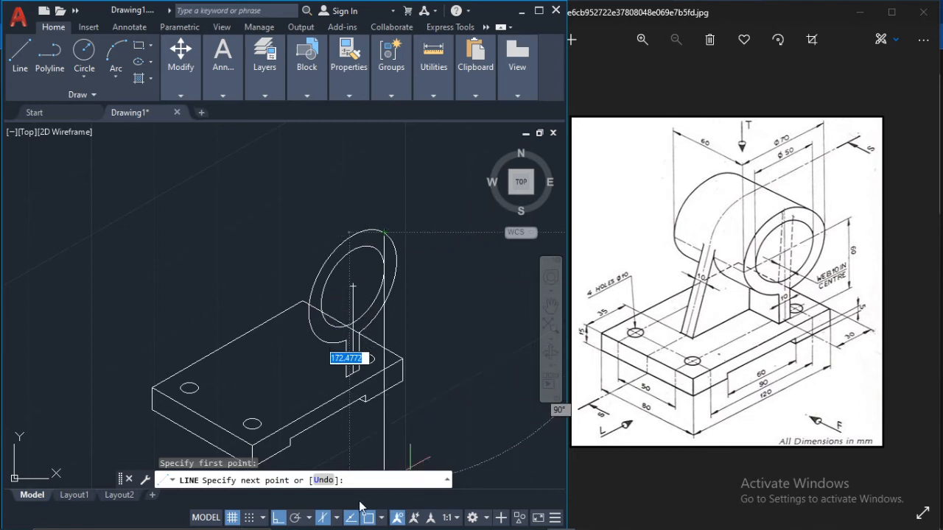
pyautogui.click(336, 518)
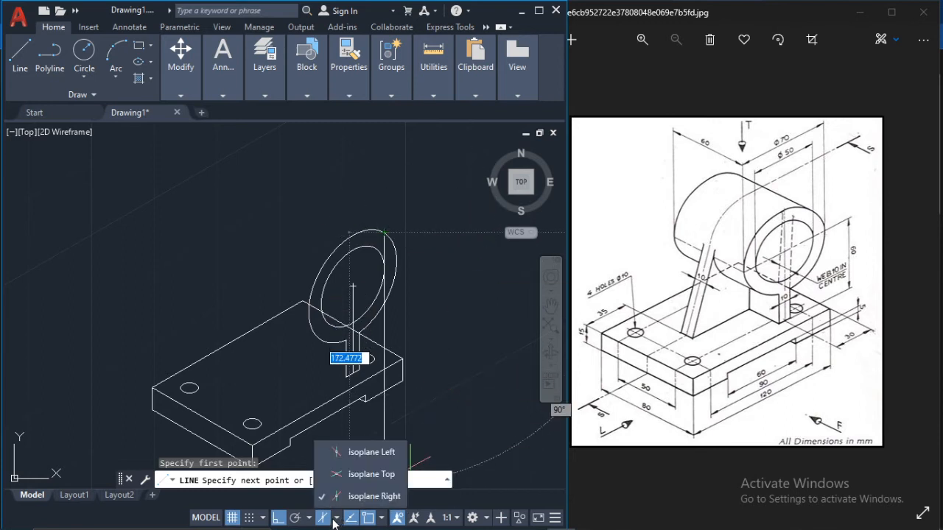
pyautogui.click(348, 471)
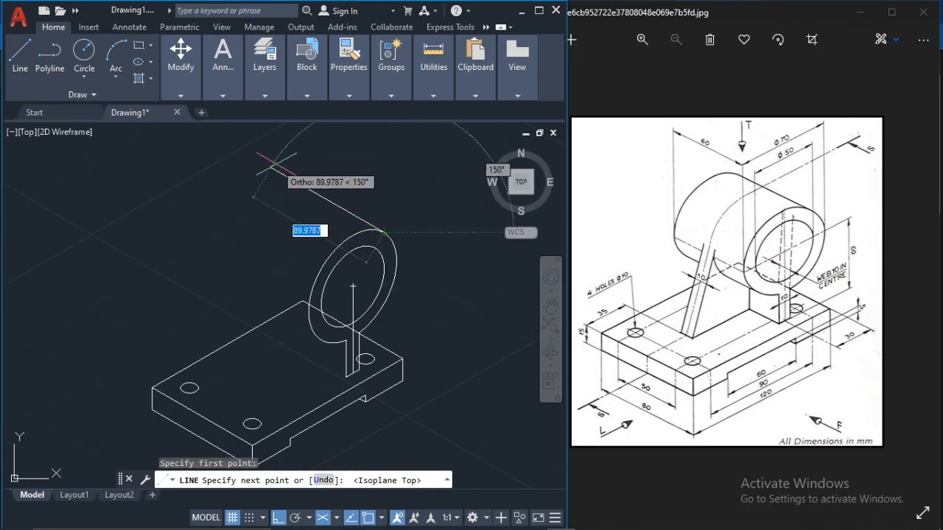
pyautogui.write('60')
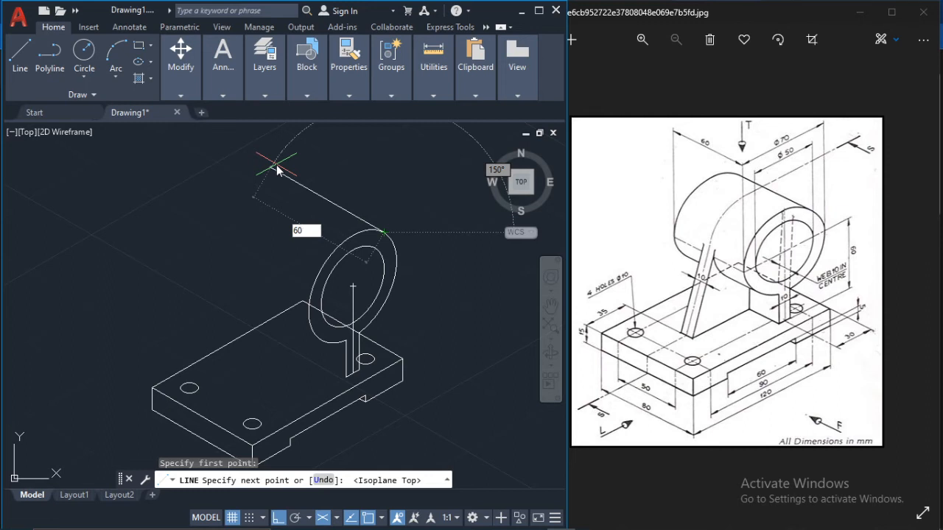
pyautogui.press('Return')
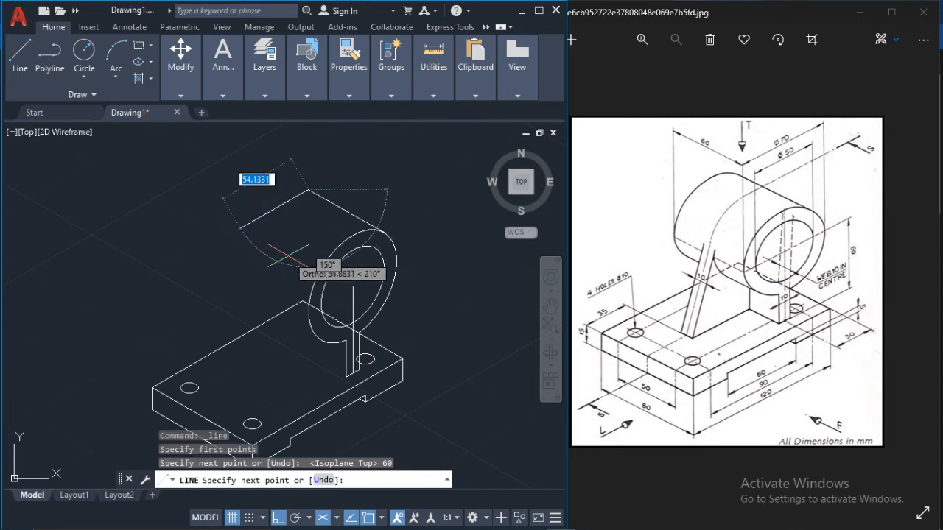
pyautogui.press('Escape')
# - Draw a parallel 60 mm line backward from the lower quadrant of the outer isocircle
pyautogui.click(20, 53)
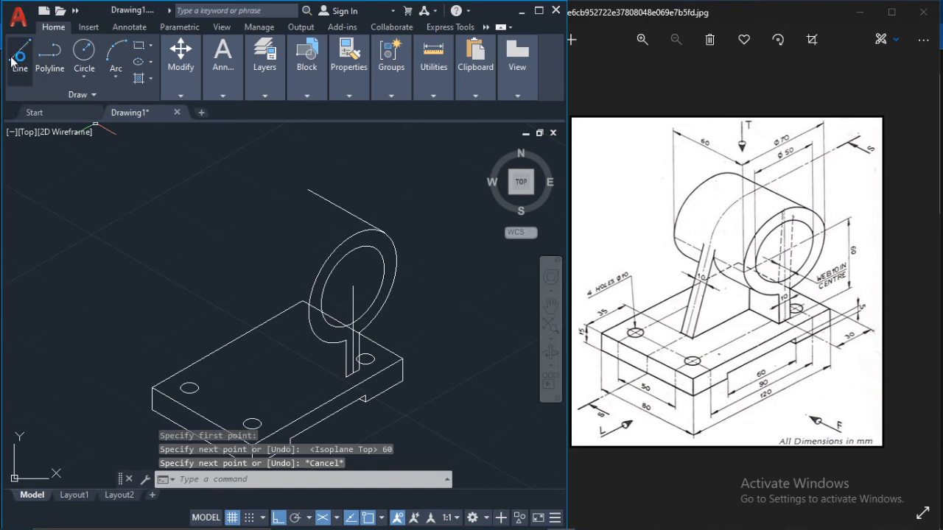
pyautogui.click(320, 339)
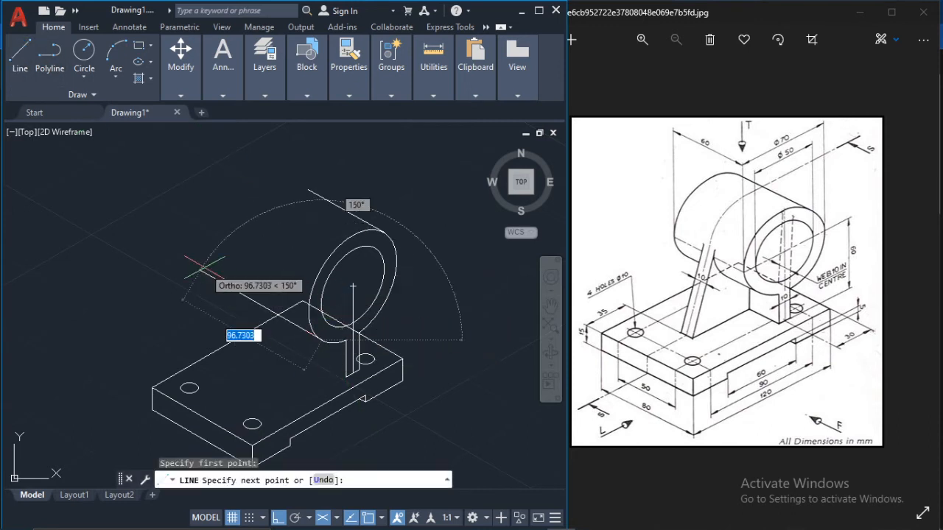
pyautogui.click(204, 270)
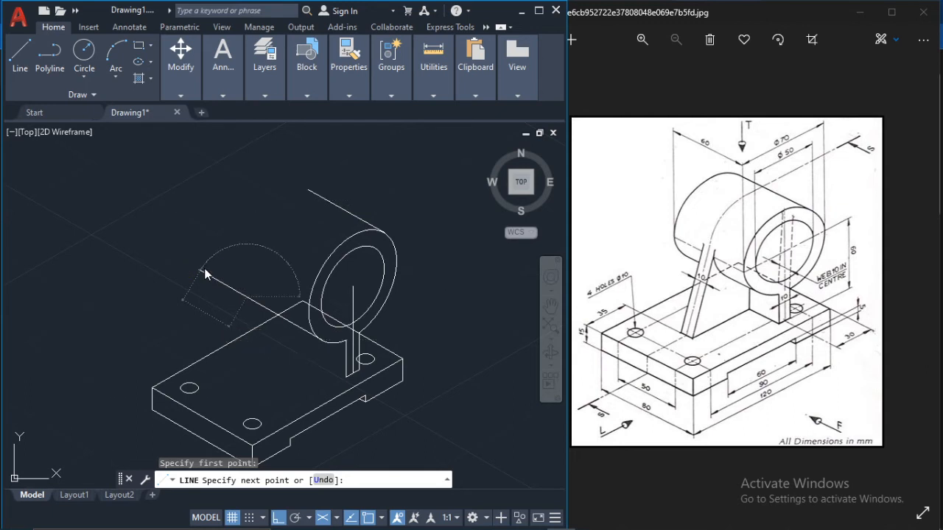
pyautogui.write('60')
pyautogui.press('Return')
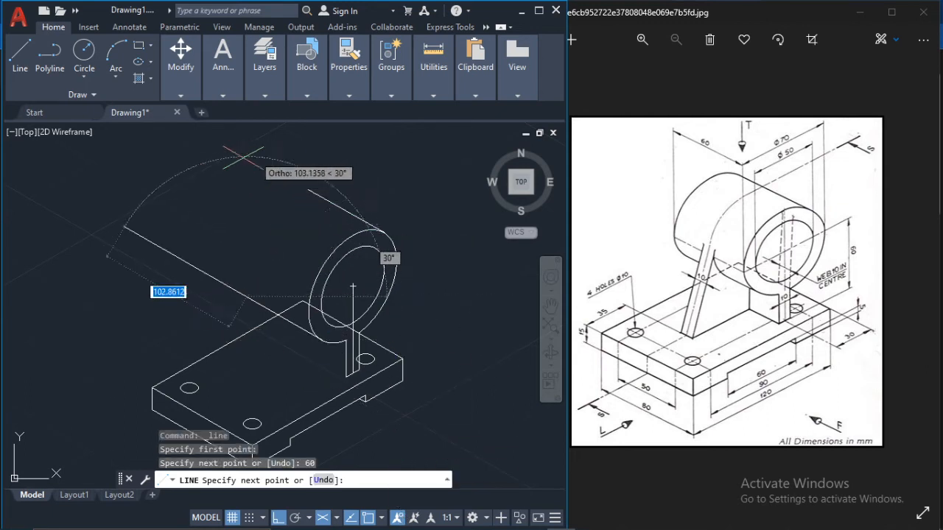
pyautogui.press('Escape')
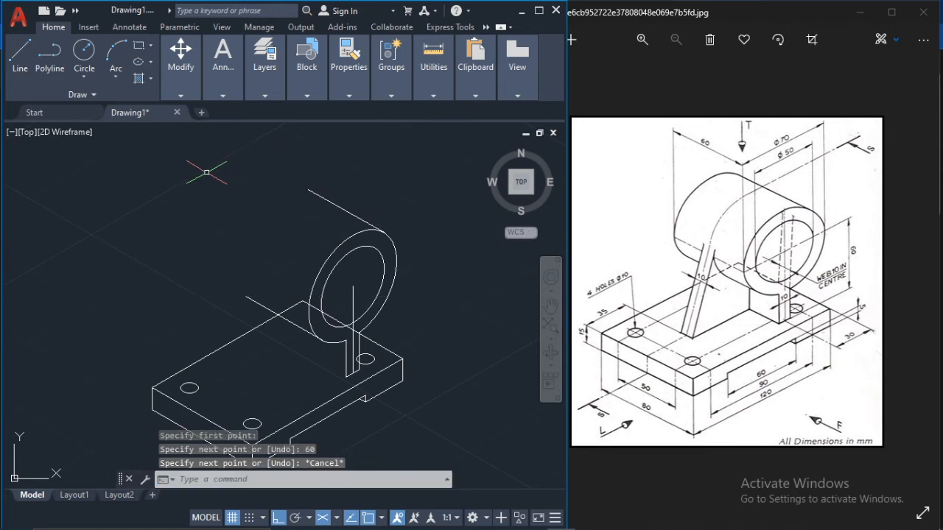
# - Copy the outer isocircle from its lower quadrant to the far end of the lower 60 mm line
pyautogui.click(309, 309)
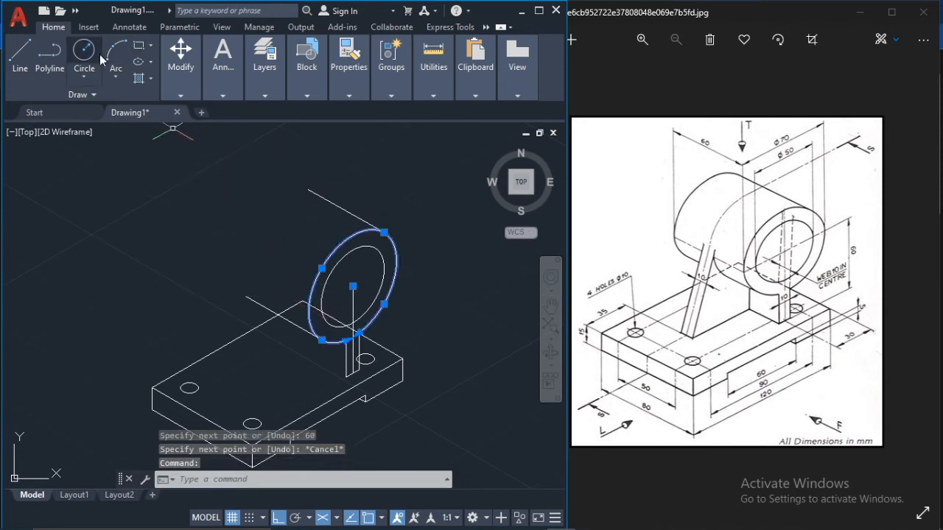
pyautogui.click(180, 97)
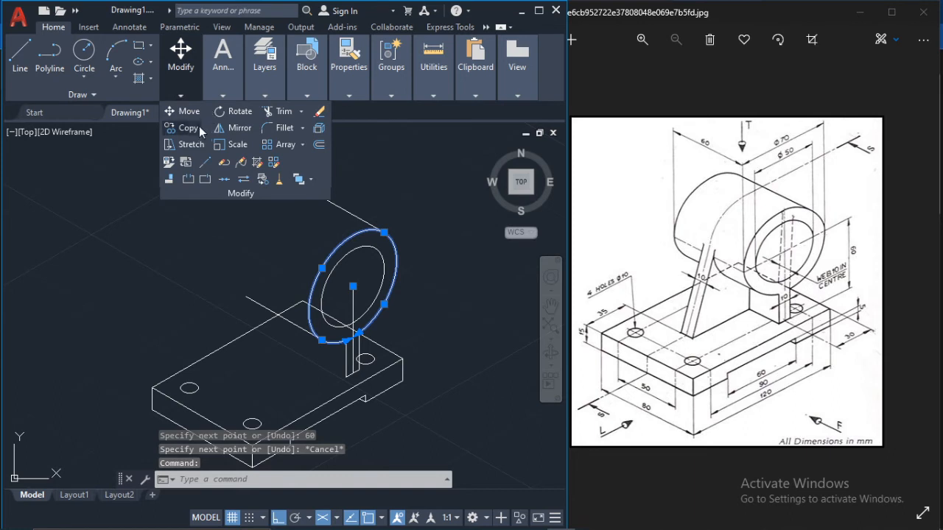
pyautogui.click(183, 128)
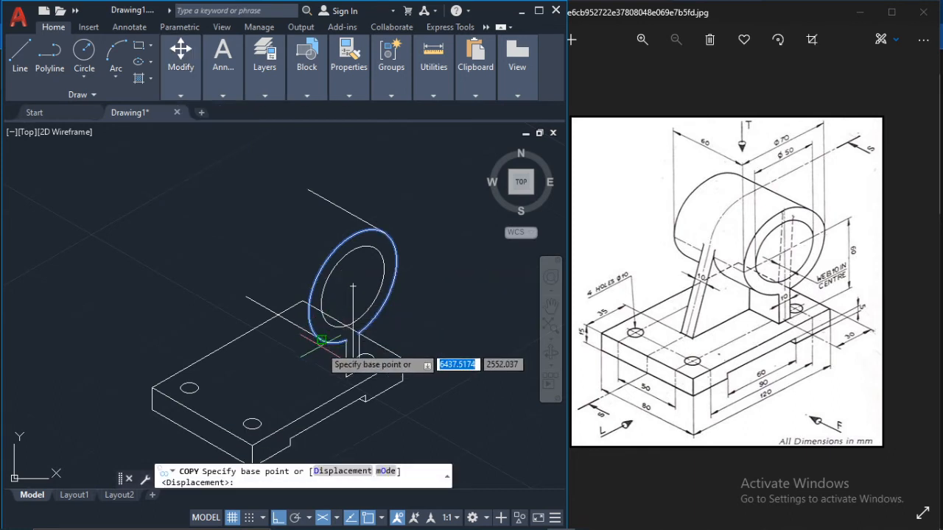
pyautogui.click(322, 339)
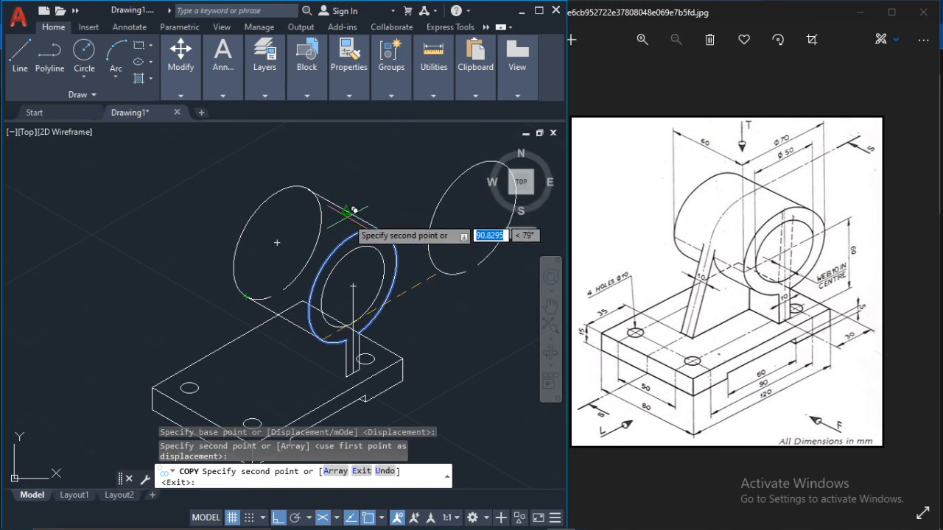
pyautogui.press('Escape')
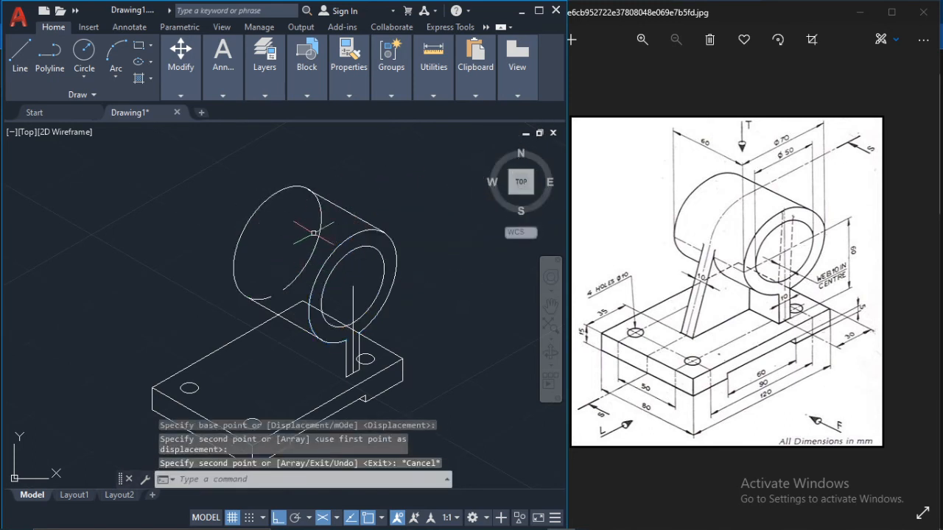
# - Trim the hidden part of the copied rear isocircle between the two 60 mm lines
pyautogui.press('Return')
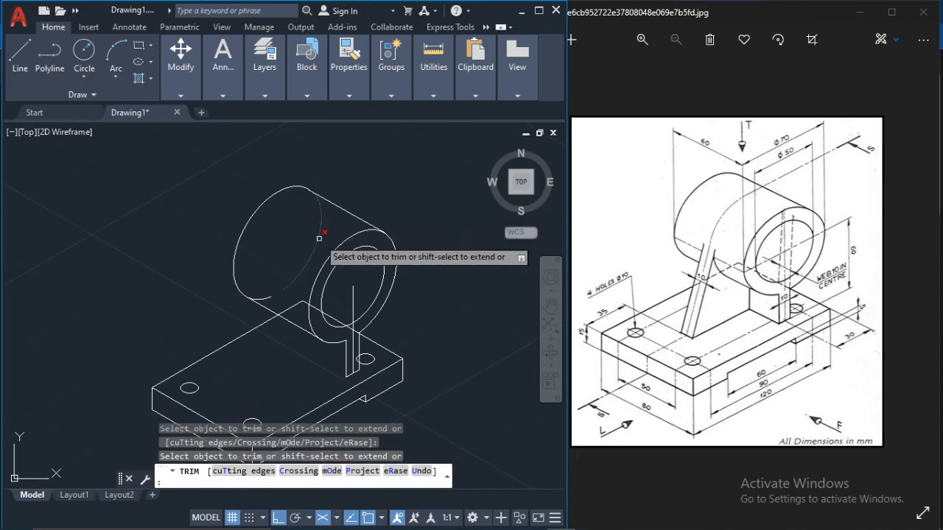
pyautogui.click(323, 225)
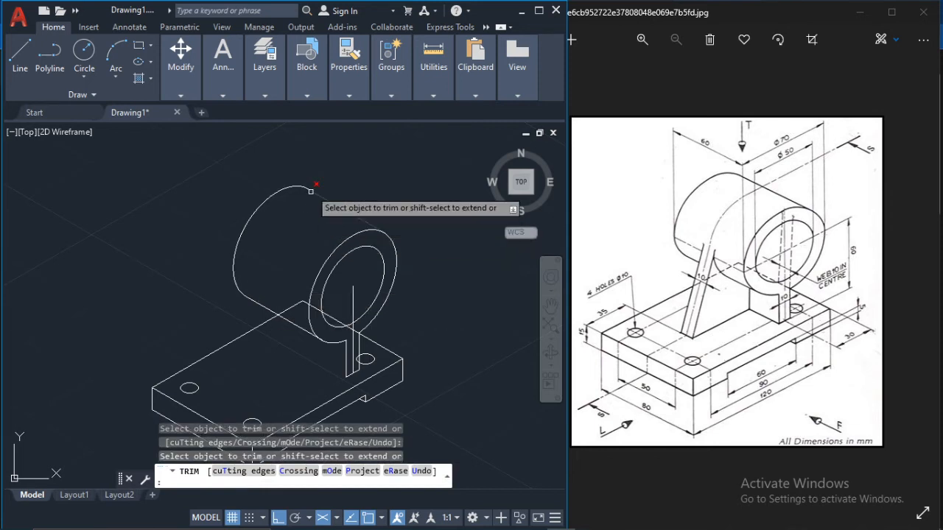
pyautogui.scroll(5, 307, 242)
pyautogui.scroll(-5, 317, 271)
pyautogui.press('Escape')
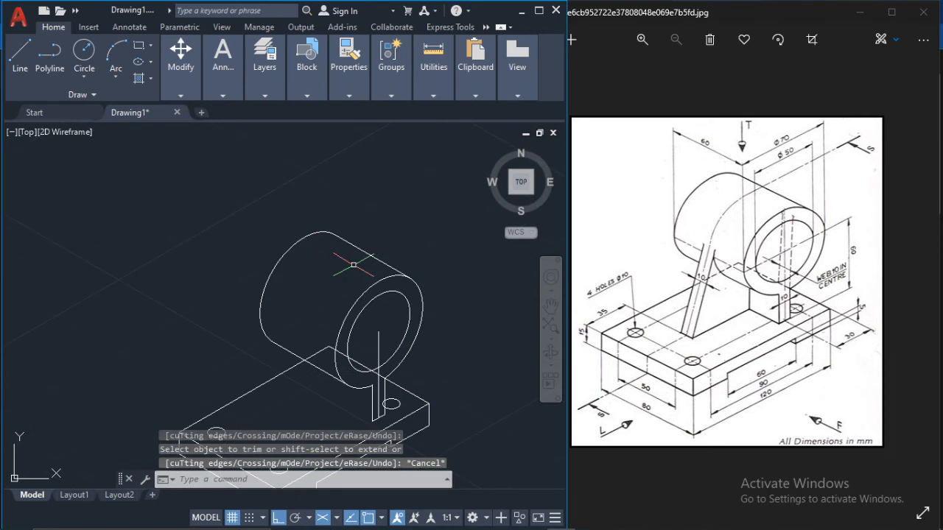
# - Trim the base's back edge where the cylinder and support hide it, and the vertical centre line's segment below the inner isocircle
pyautogui.moveTo(348, 291); pyautogui.dragTo(326, 233, button='middle')
pyautogui.write('tr')
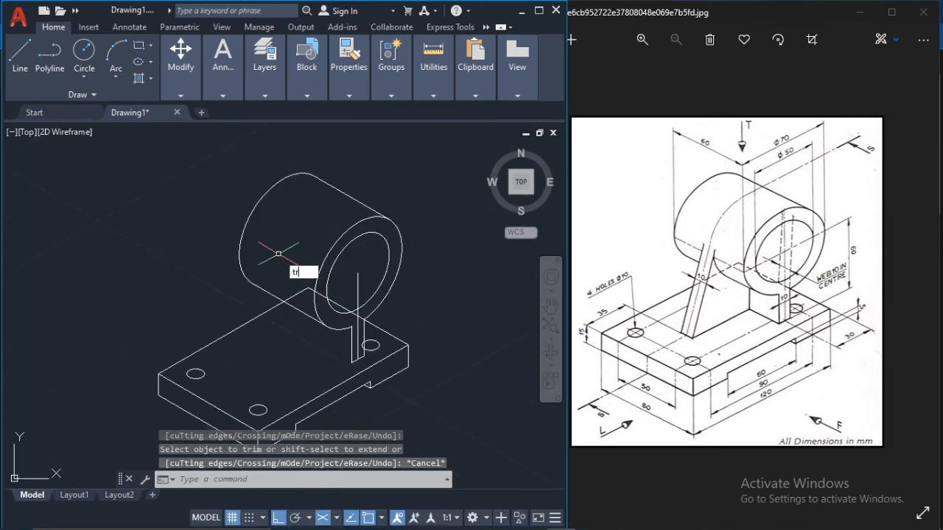
pyautogui.write('im')
pyautogui.press('Return')
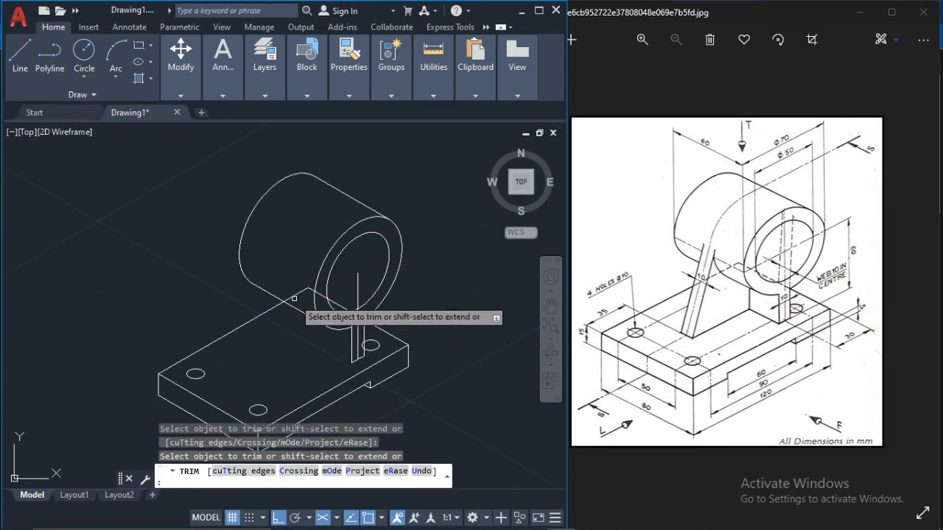
pyautogui.scroll(4, 294, 299)
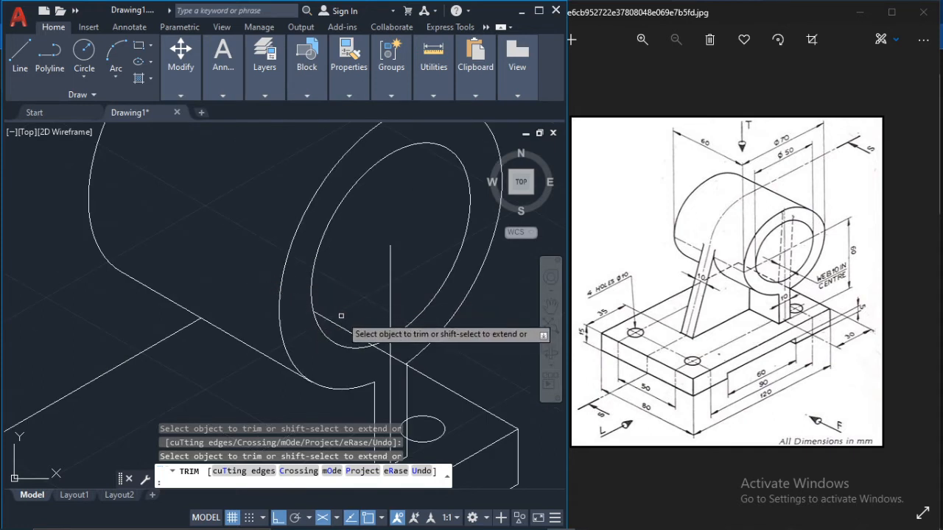
pyautogui.scroll(2, 382, 353)
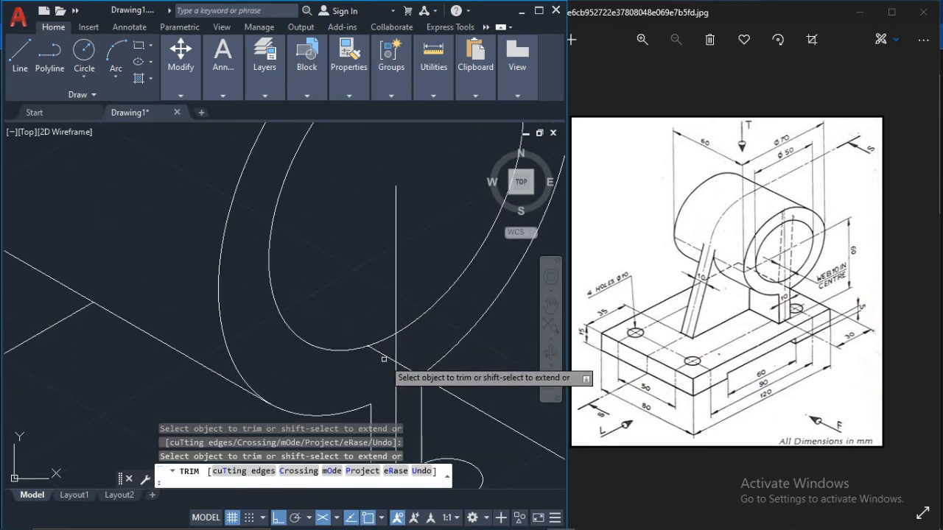
pyautogui.click(379, 348)
pyautogui.click(399, 362)
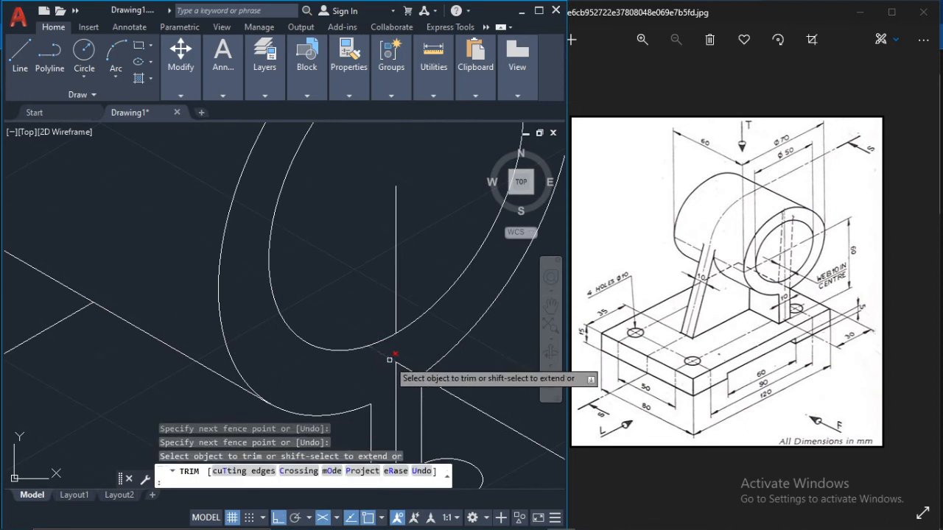
pyautogui.click(391, 361)
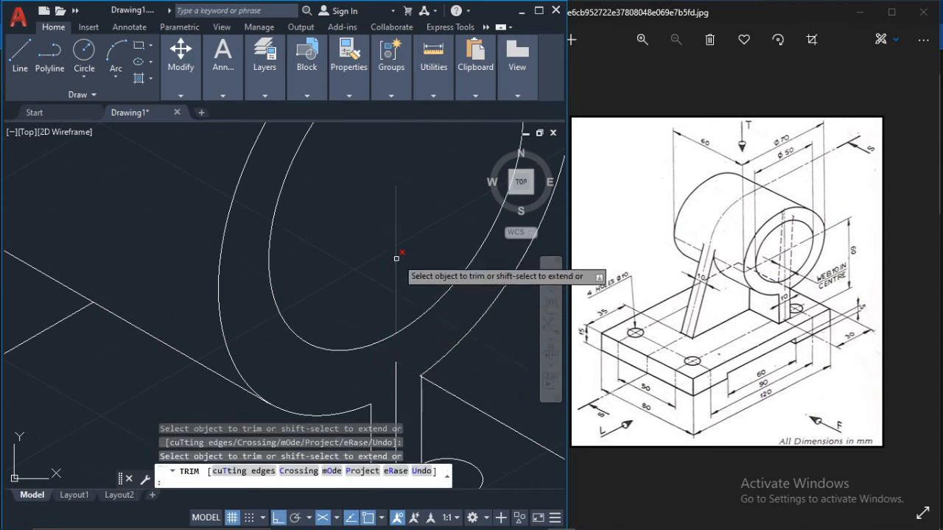
# - Delete the two remaining pieces of the vertical centre line in the bore and the support
pyautogui.press('Escape')
pyautogui.click(395, 295)
pyautogui.scroll(-7, 393, 297)
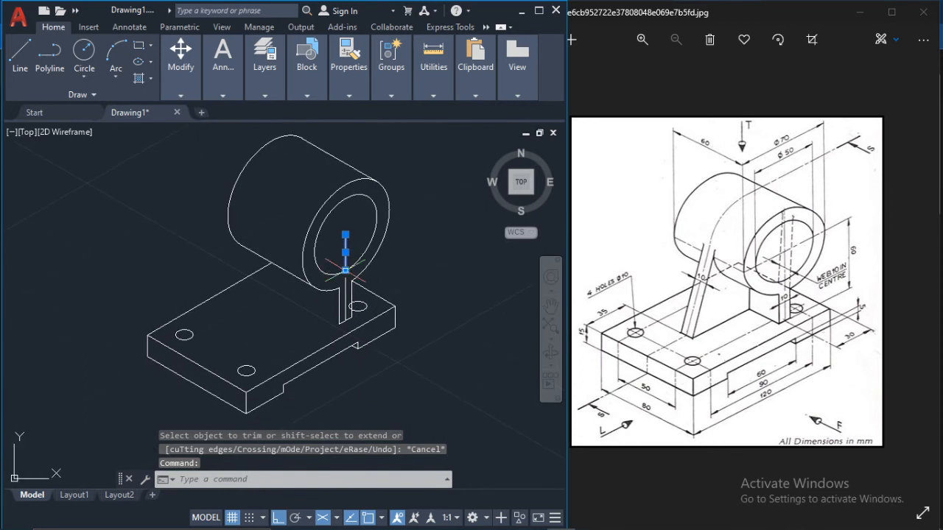
pyautogui.scroll(2, 356, 288)
pyautogui.click(340, 294)
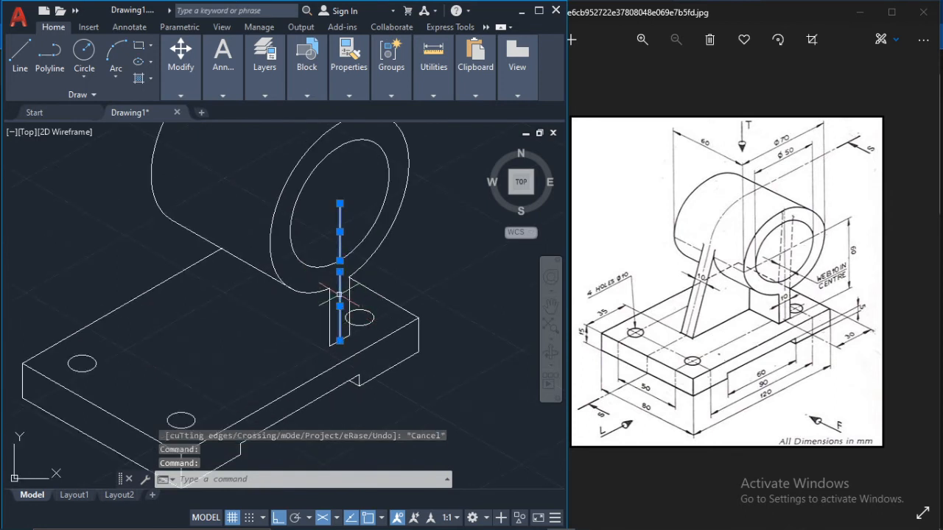
pyautogui.press('Delete')
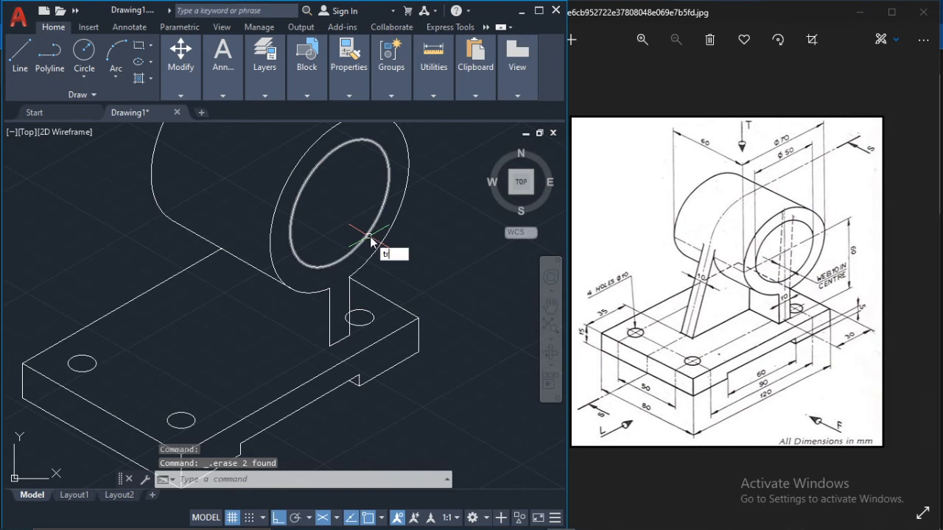
# - Trim the part of the base hole that is hidden behind the vertical support
pyautogui.press('Return')
pyautogui.scroll(2, 356, 319)
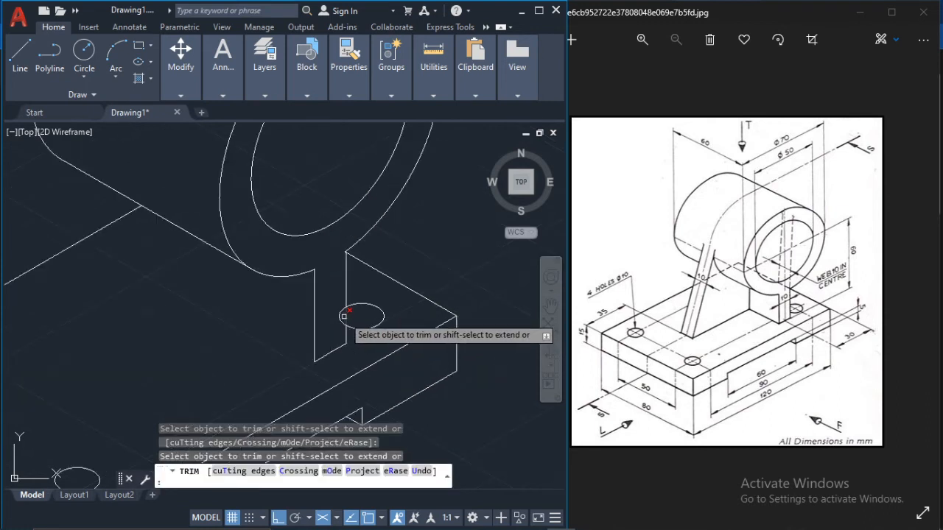
pyautogui.click(344, 316)
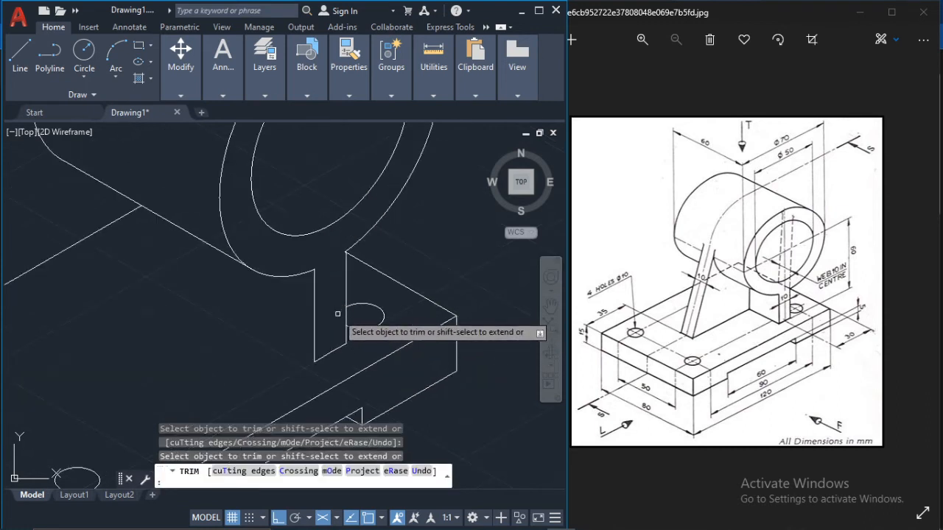
pyautogui.press('Escape')
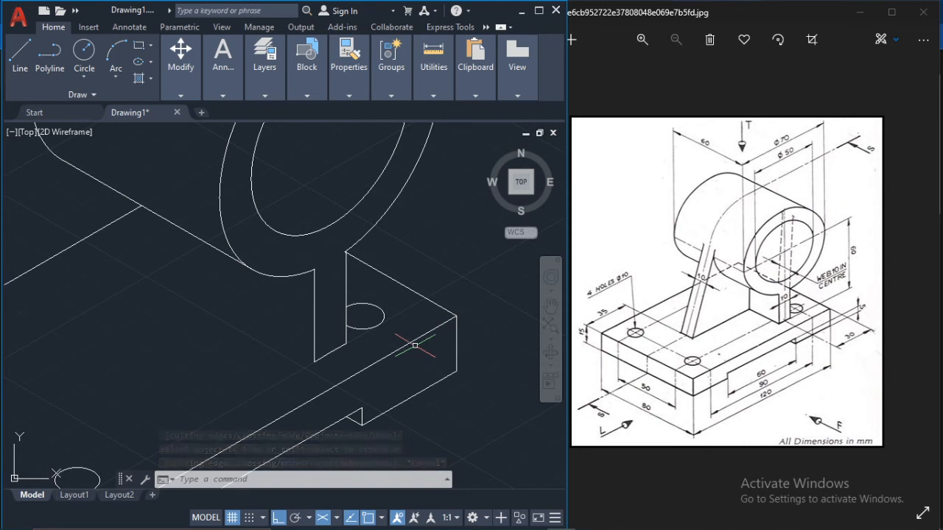
# - Draw lines from the base's left top corner, 35 mm along the back edge, 35 mm across the top face and 10 mm further across
pyautogui.scroll(-2, 365, 344)
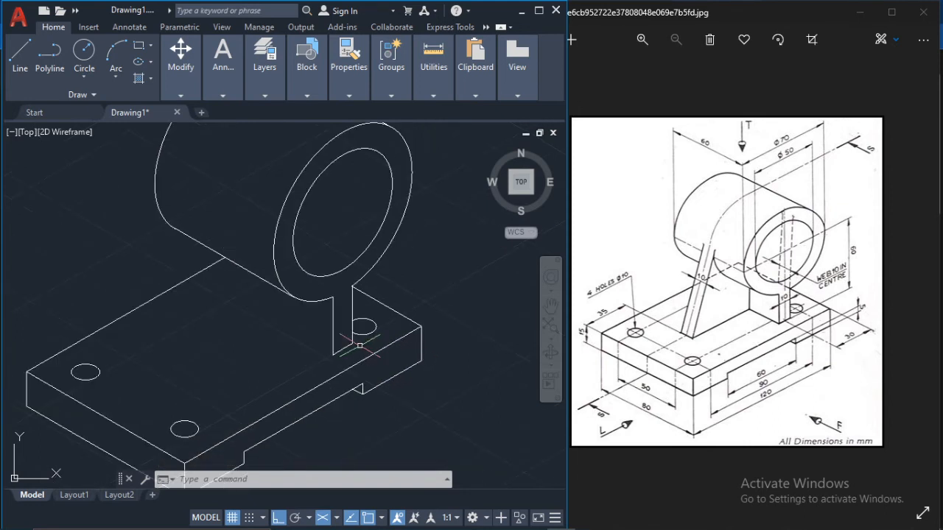
pyautogui.moveTo(364, 344); pyautogui.dragTo(399, 358, button='middle')
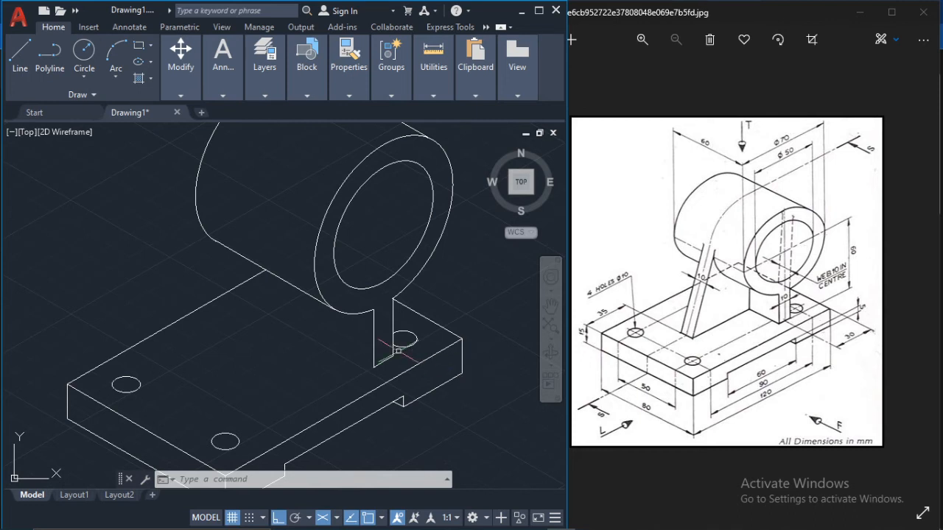
pyautogui.click(20, 54)
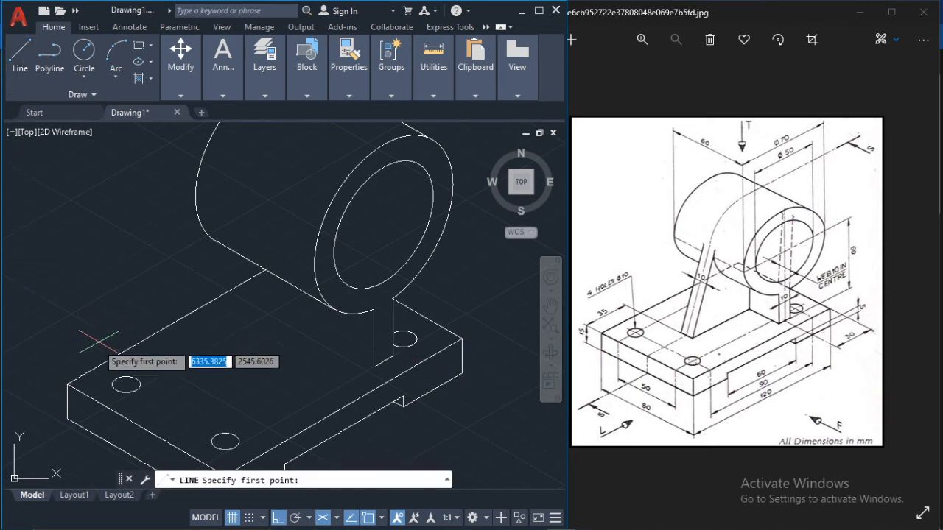
pyautogui.click(67, 386)
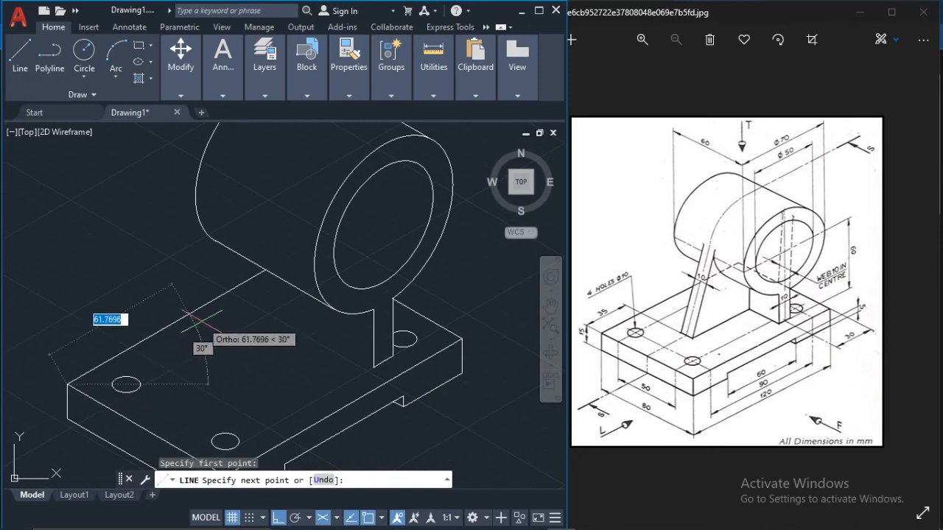
pyautogui.write('35')
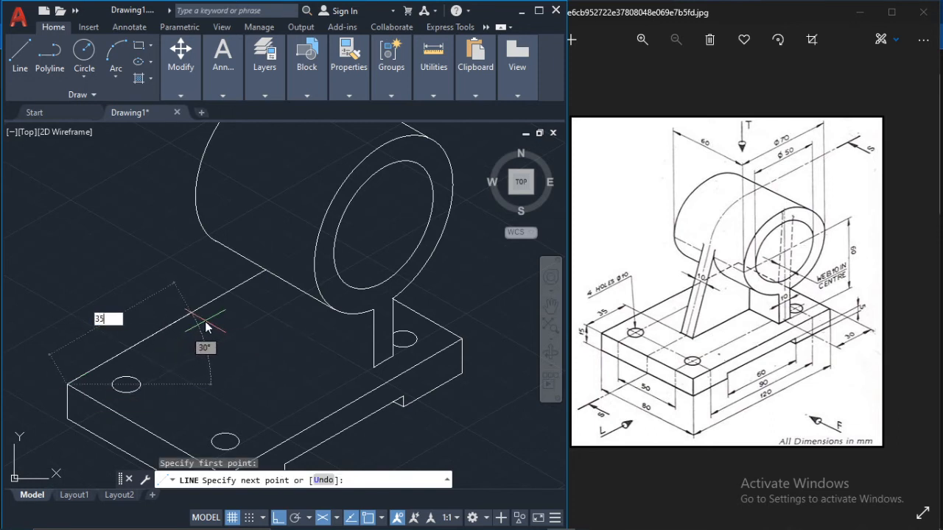
pyautogui.press('Return')
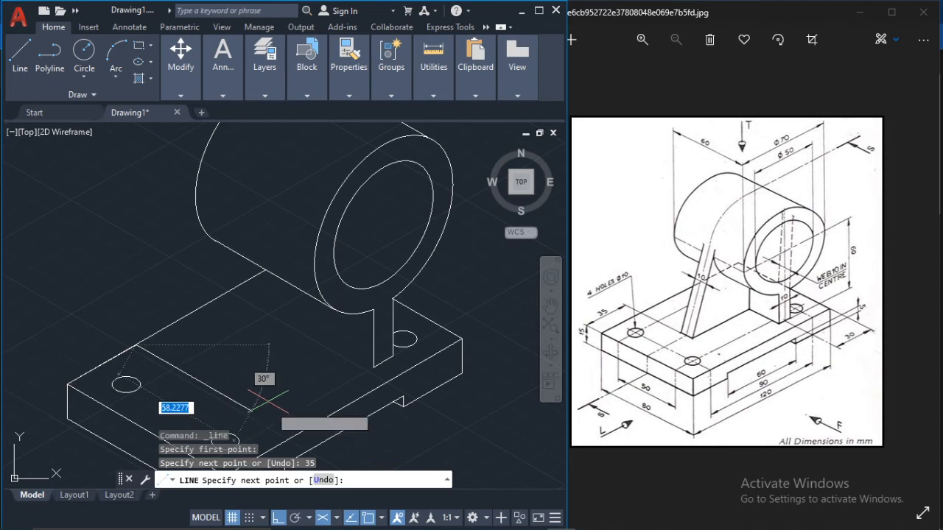
pyautogui.moveTo(222, 375); pyautogui.dragTo(212, 367, button='middle')
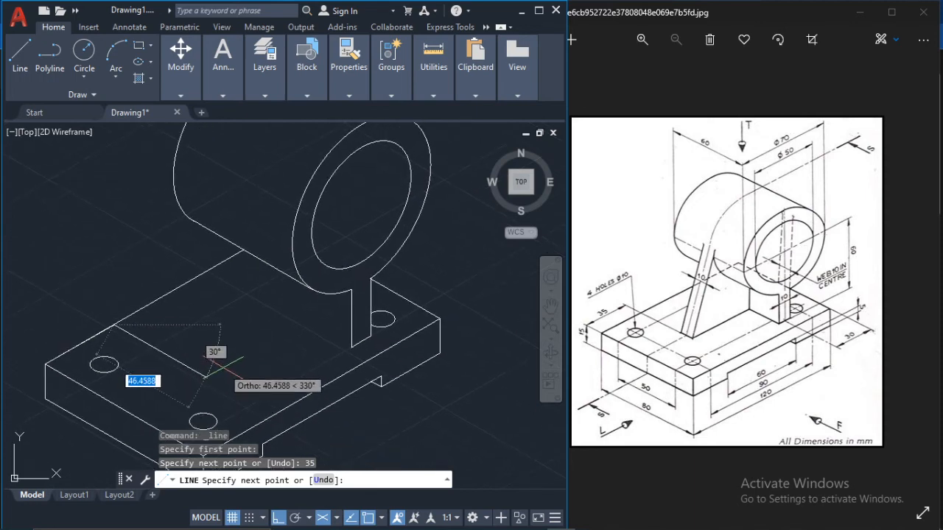
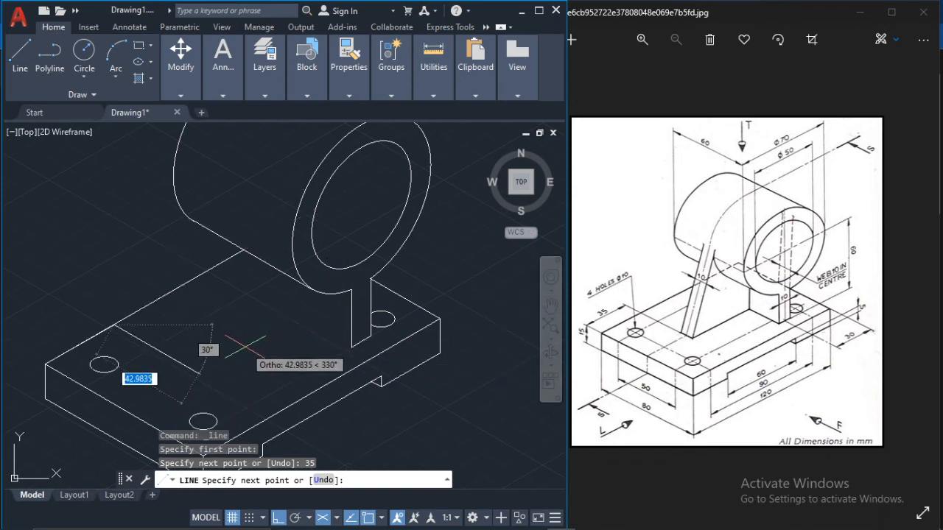
pyautogui.write('35')
pyautogui.press('Return')
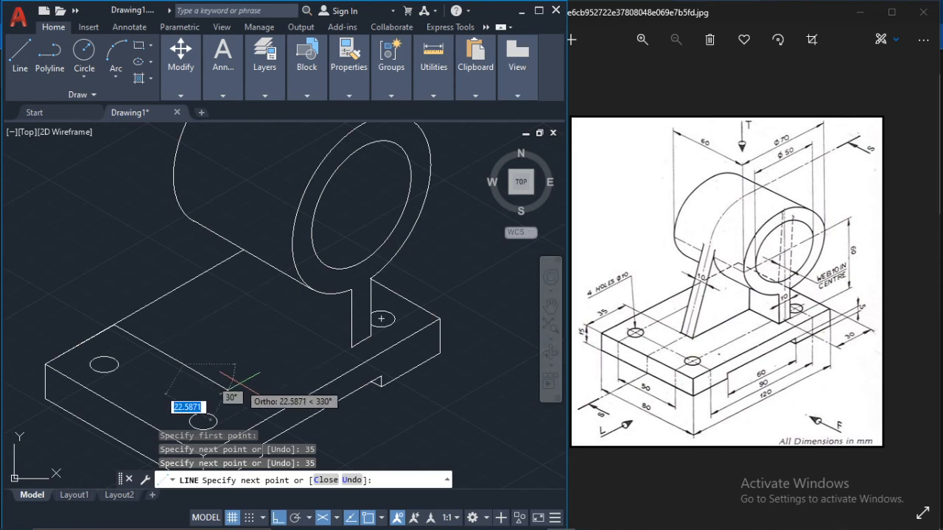
pyautogui.write('1')
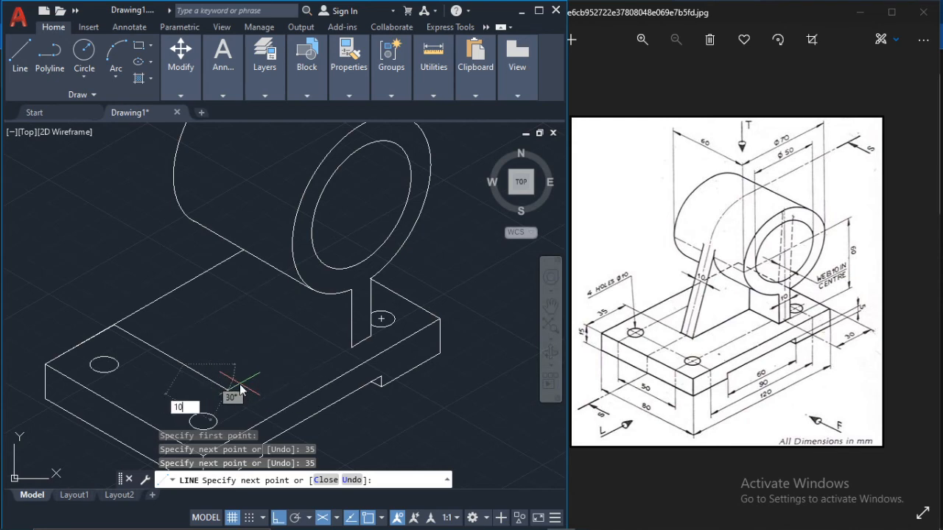
pyautogui.write('0')
pyautogui.press('Escape')
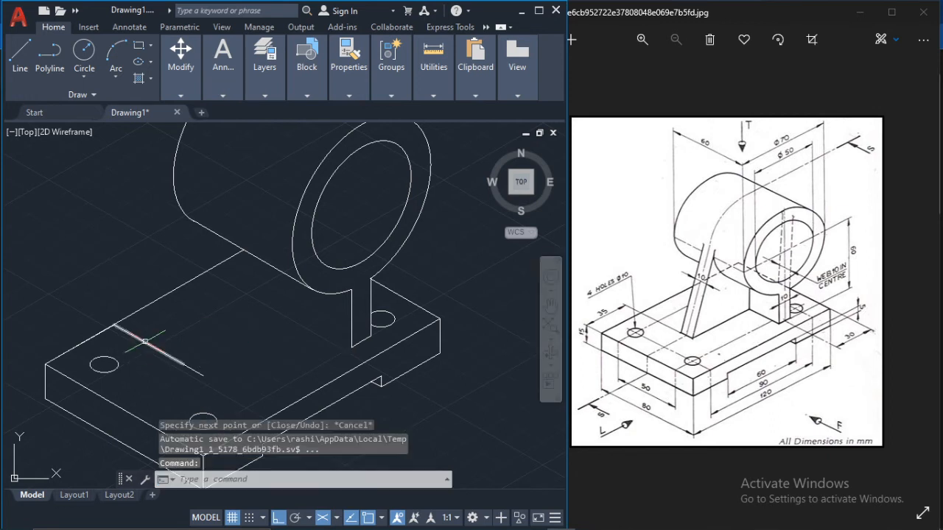
# - Delete the two 35 mm construction lines, keeping the 10 mm segment on the base
pyautogui.click(145, 341)
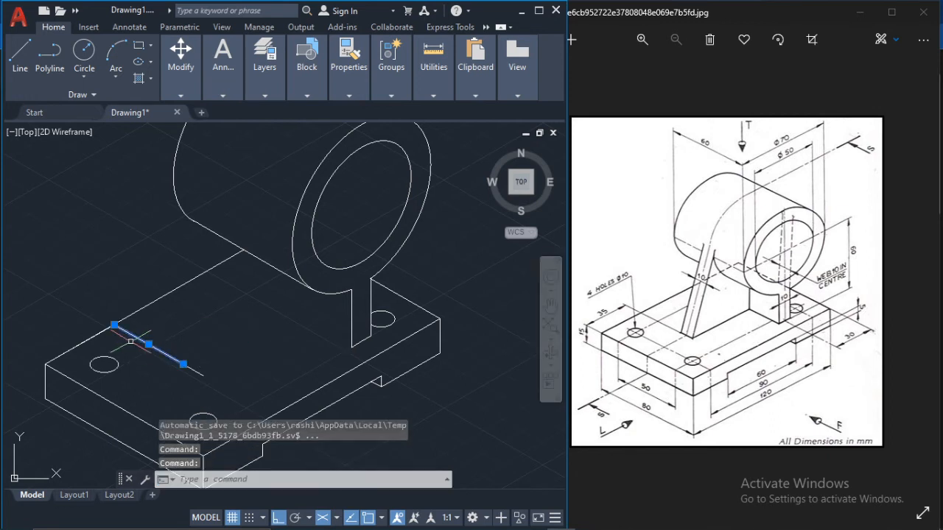
pyautogui.click(76, 344)
pyautogui.press('Delete')
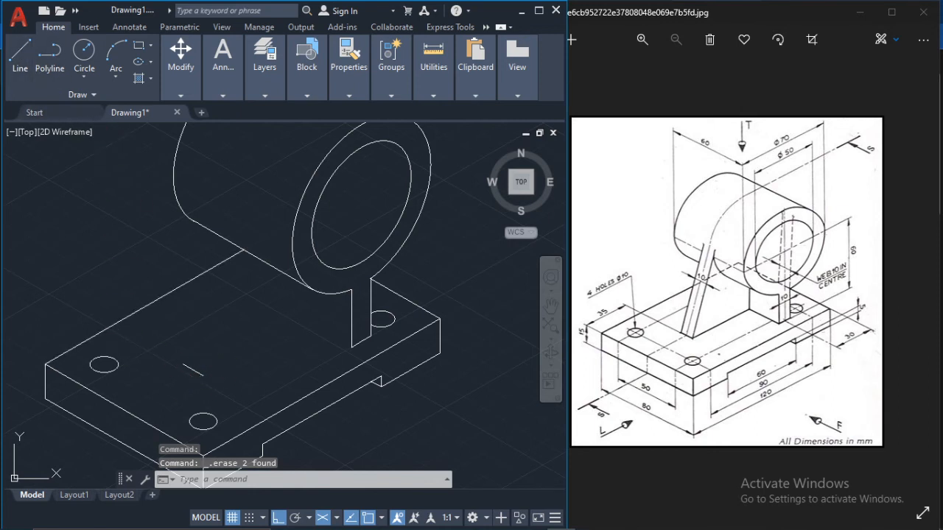
# - Draw a line about 41 mm long at 150° from the vertical support's front bottom corner across the base
pyautogui.click(20, 53)
pyautogui.click(351, 347)
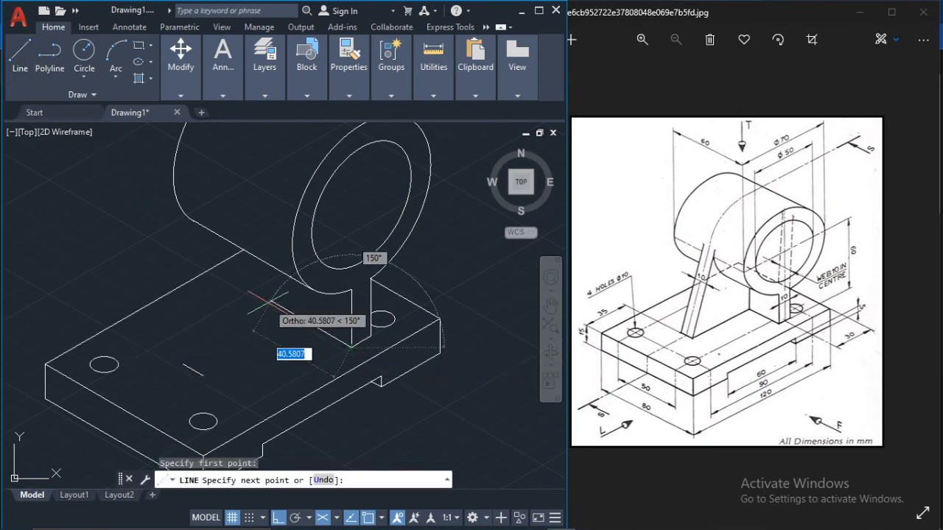
pyautogui.click(271, 301)
pyautogui.press('Return')
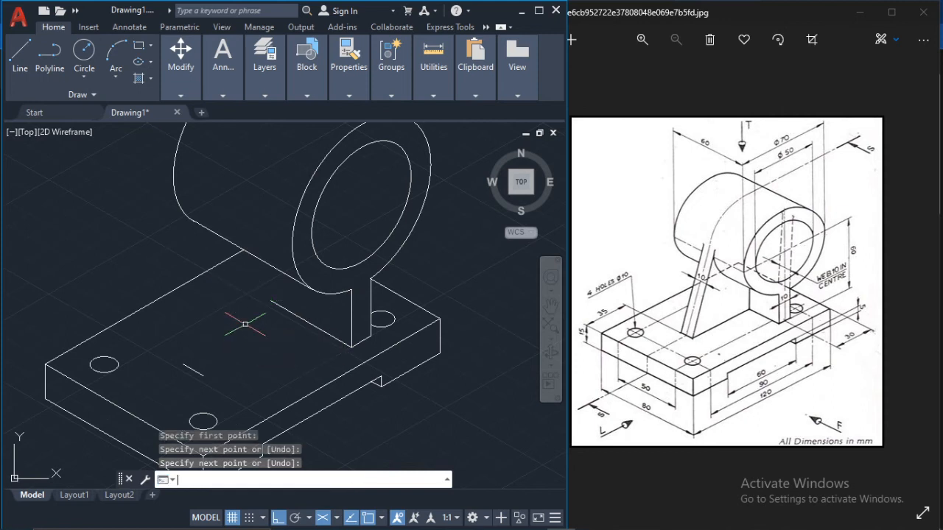
# - Draw the web's bottom edge at 30° from the front end of the 10 mm segment, crossing the support's bottom line
pyautogui.press('Return')
pyautogui.click(203, 376)
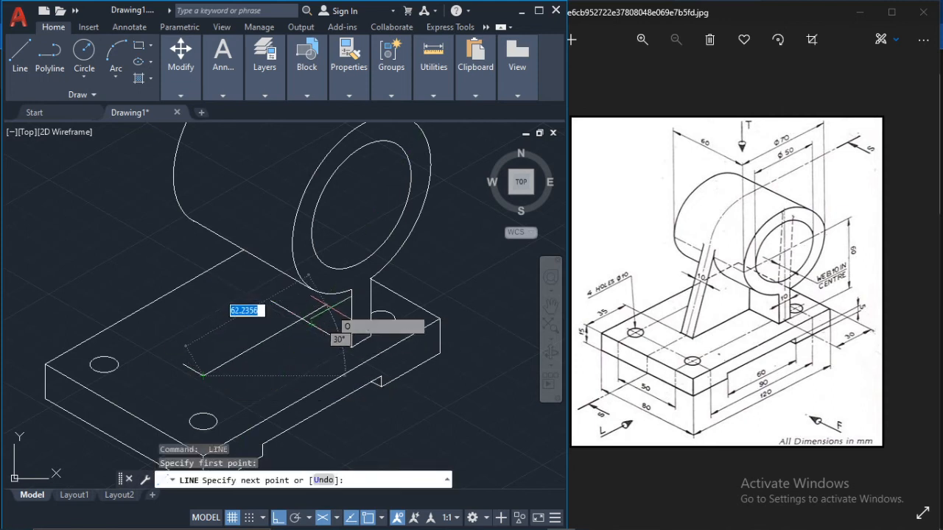
pyautogui.scroll(3, 303, 318)
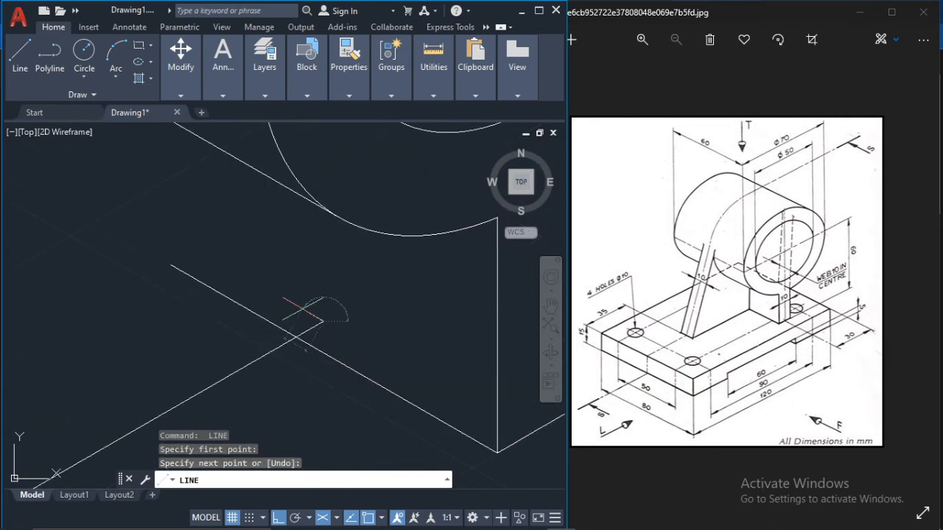
pyautogui.press('Escape')
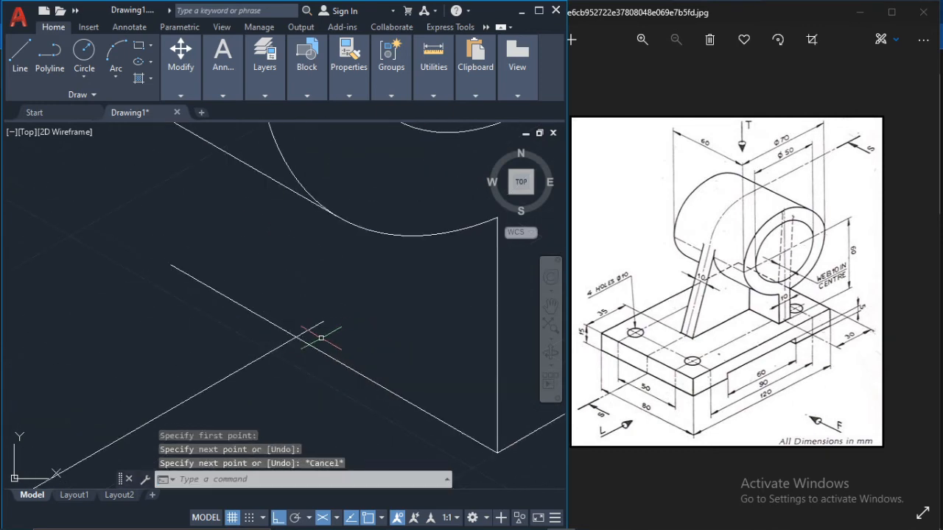
# - Draw a vertical line in the right isoplane from the intersection of the two bottom lines up past the cylinder's lower edge
pyautogui.click(20, 52)
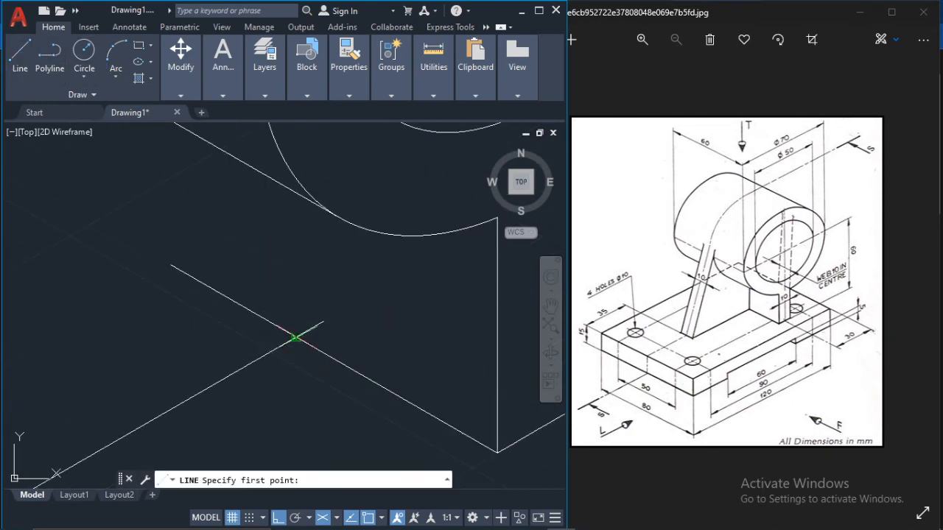
pyautogui.click(296, 337)
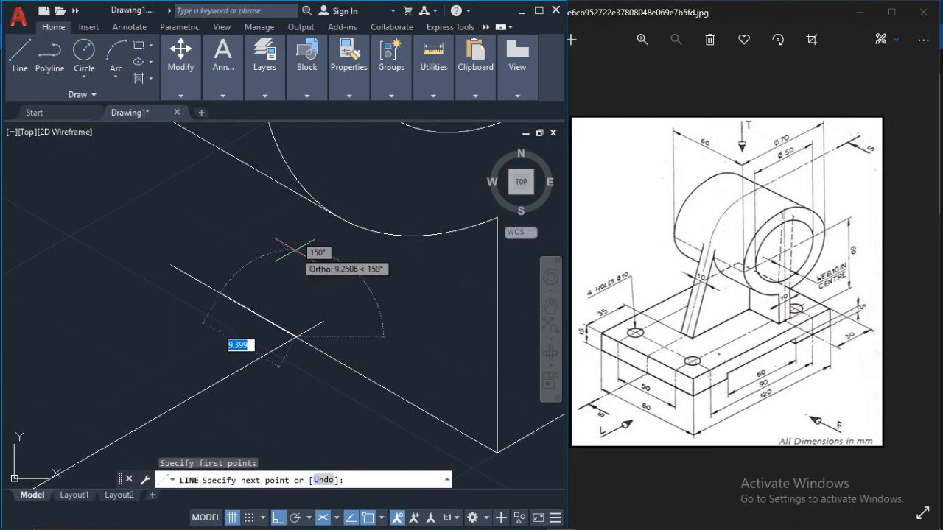
pyautogui.click(337, 519)
pyautogui.click(356, 499)
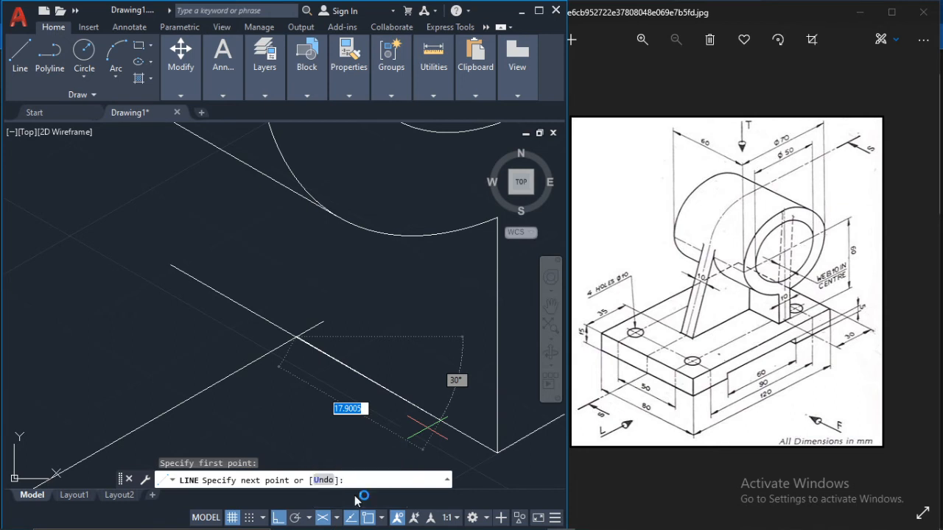
pyautogui.scroll(2, 301, 223)
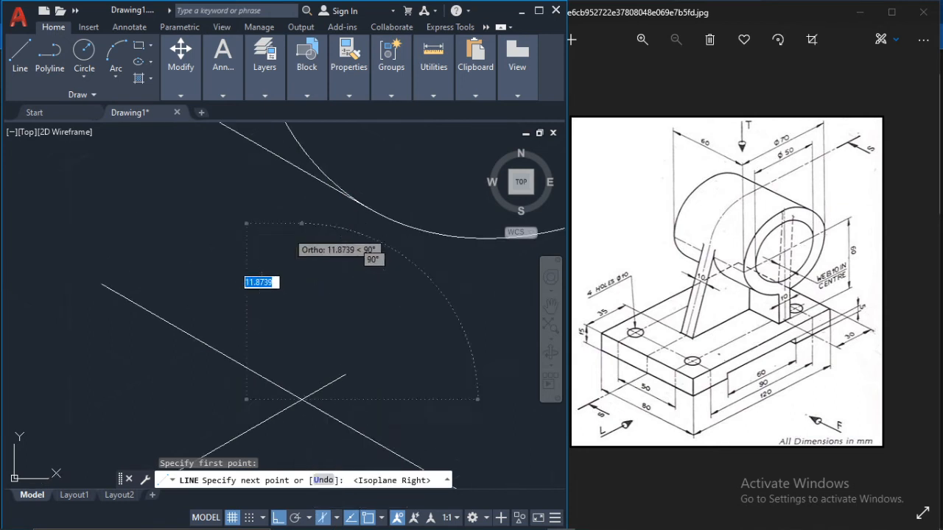
pyautogui.scroll(3, 304, 159)
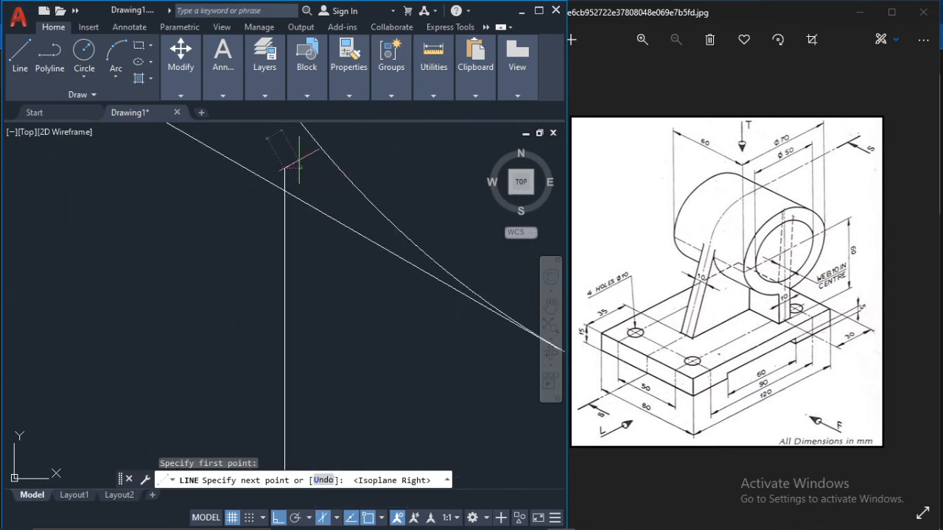
pyautogui.press('Escape')
pyautogui.press('Escape')
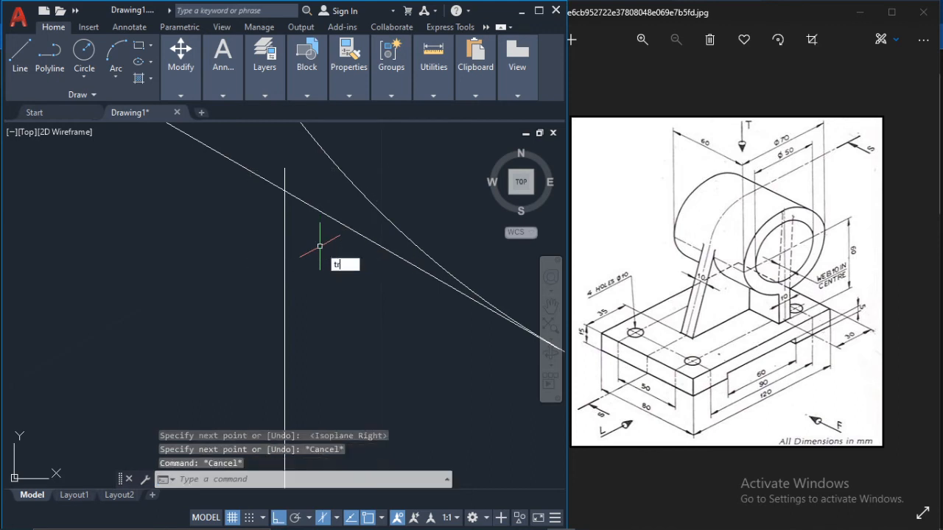
# - Trim the vertical line above the cylinder's lower edge and the ends of both bottom lines that overshoot their intersection
pyautogui.press('Return')
pyautogui.click(285, 174)
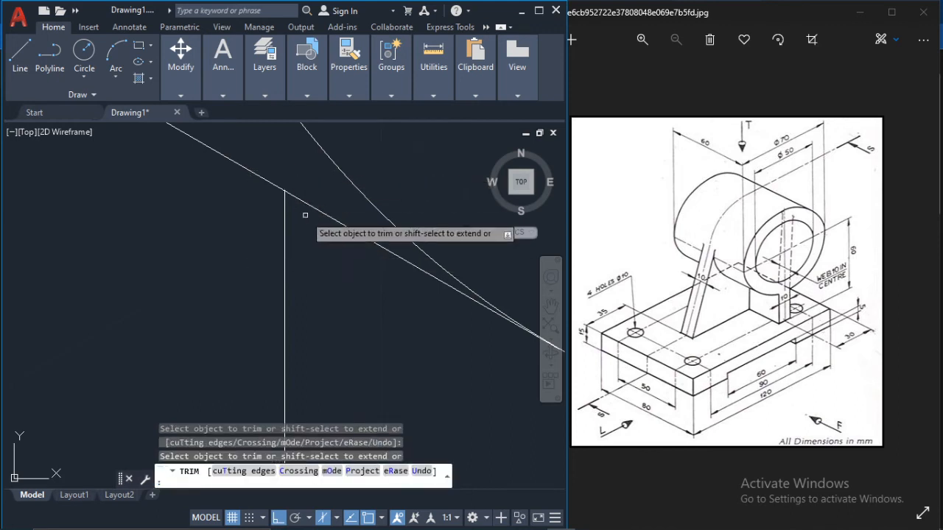
pyautogui.scroll(-5, 296, 231)
pyautogui.moveTo(295, 252); pyautogui.dragTo(414, 274, button='middle')
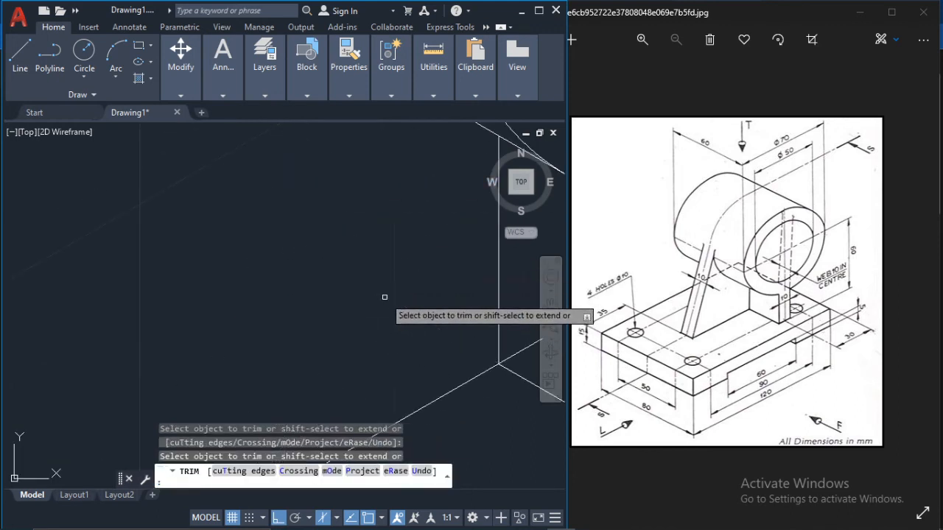
pyautogui.scroll(-3, 384, 299)
pyautogui.scroll(3, 372, 296)
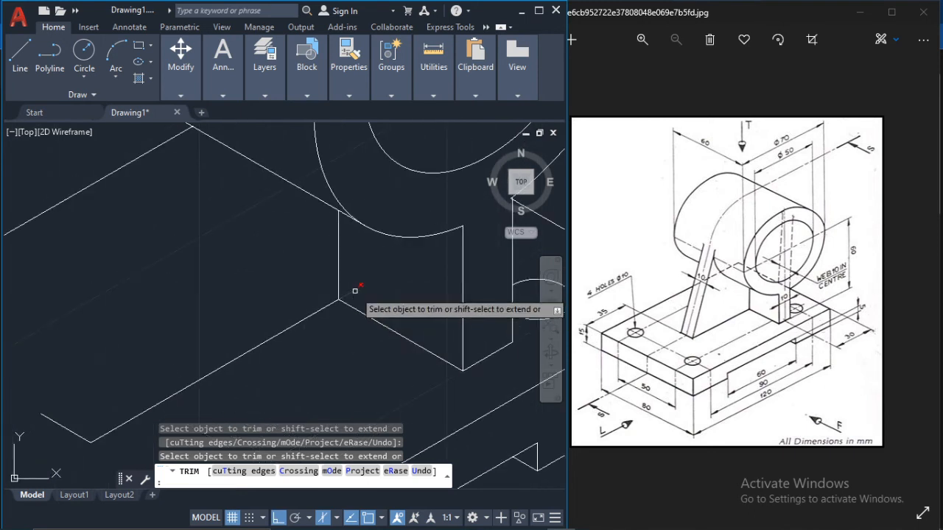
pyautogui.scroll(-3, 281, 264)
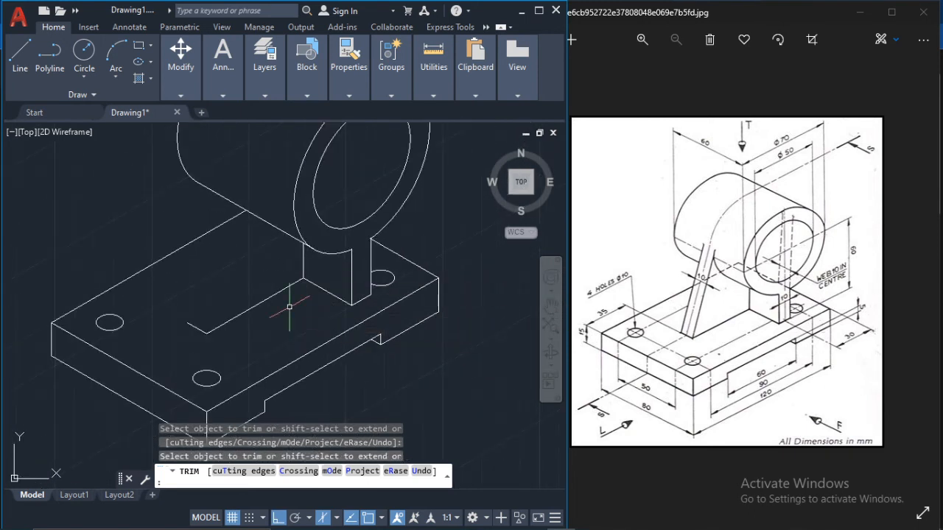
pyautogui.press('Escape')
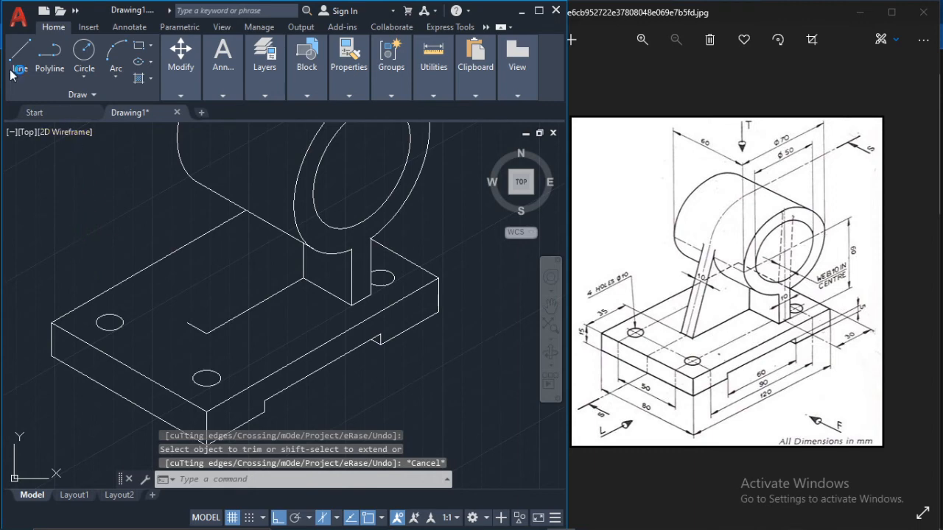
pyautogui.scroll(-2, 333, 184)
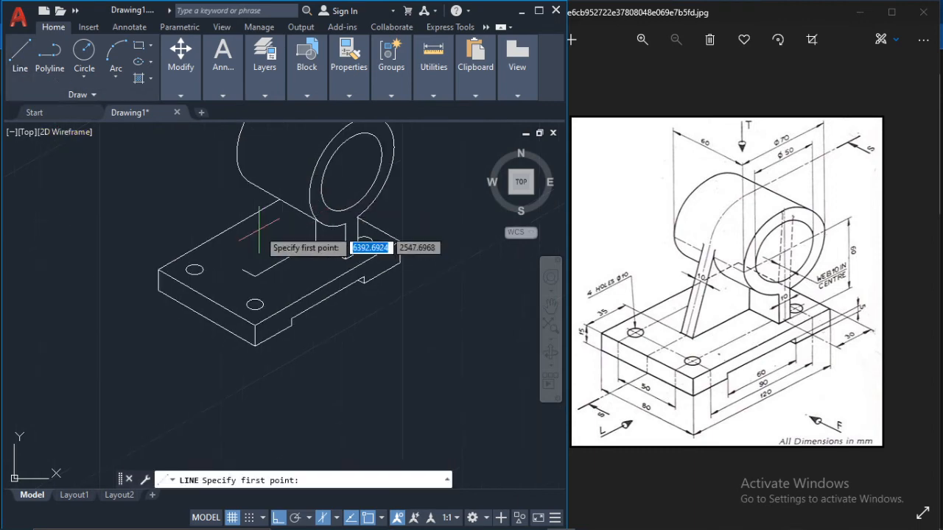
pyautogui.scroll(4, 280, 248)
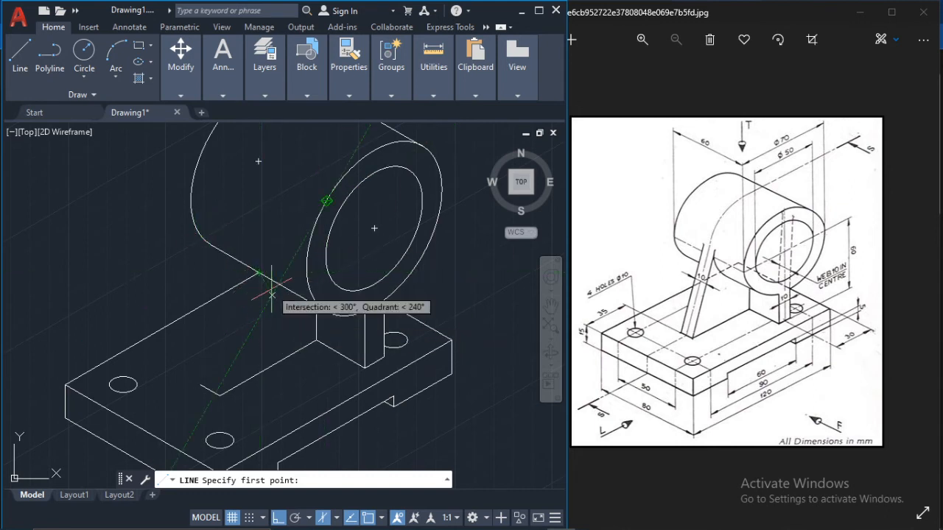
pyautogui.press('Escape')
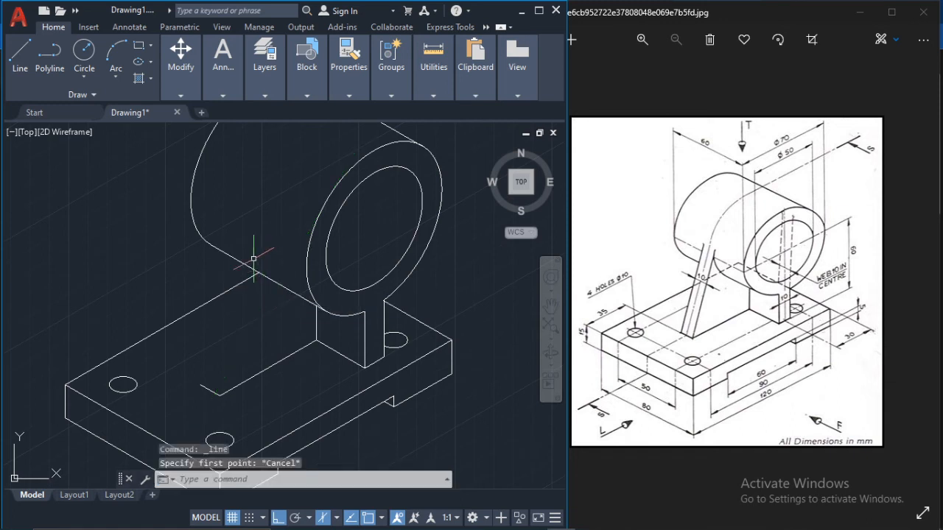
# - Draw a sloping line from the midpoint of the 10 mm segment through the midpoint of the cylinder's lower edge, with Ortho off
pyautogui.click(17, 70)
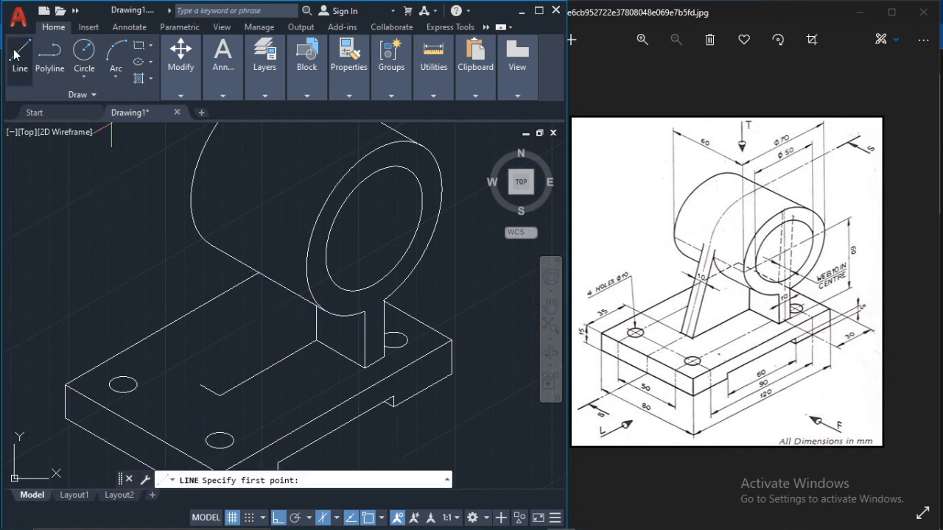
pyautogui.click(212, 392)
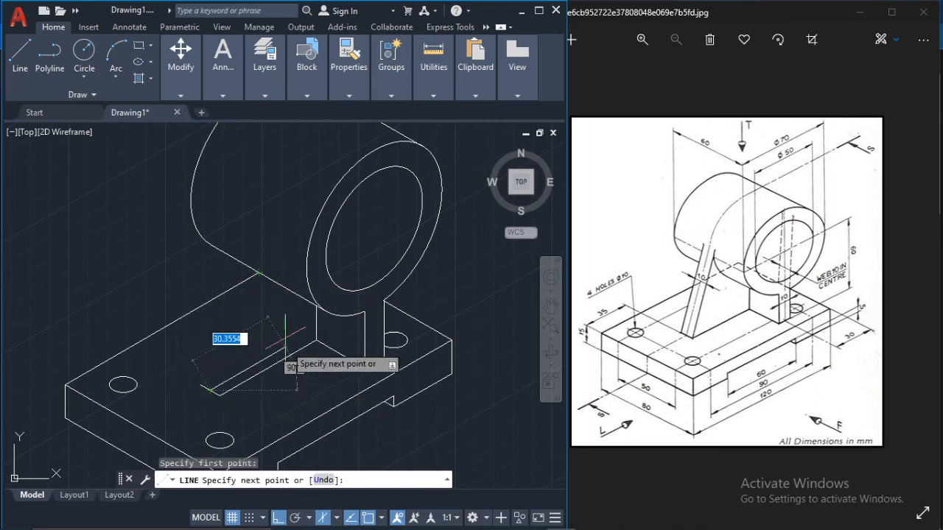
pyautogui.click(280, 518)
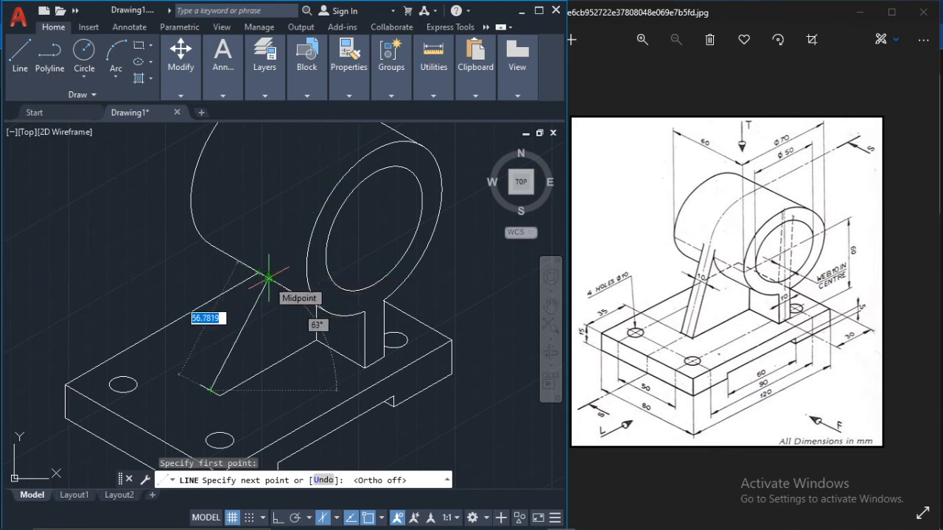
pyautogui.click(269, 278)
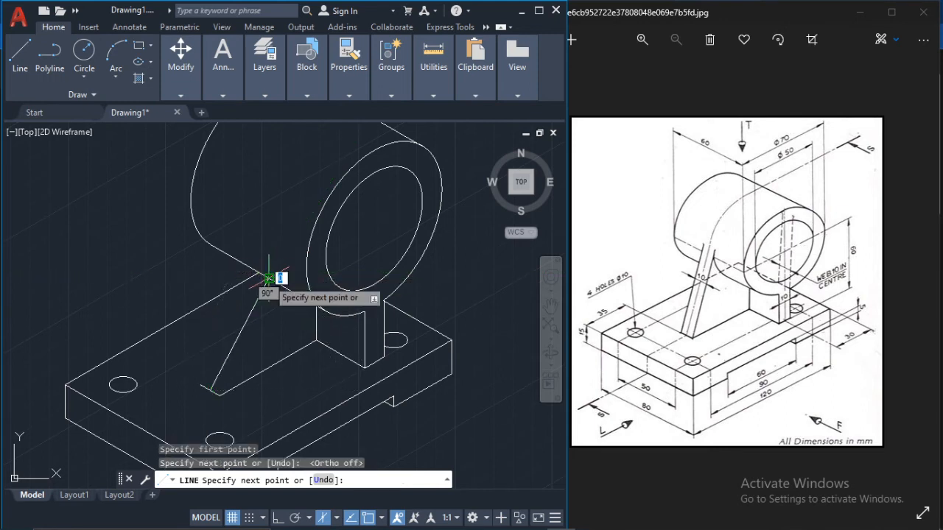
pyautogui.click(297, 223)
pyautogui.press('Escape')
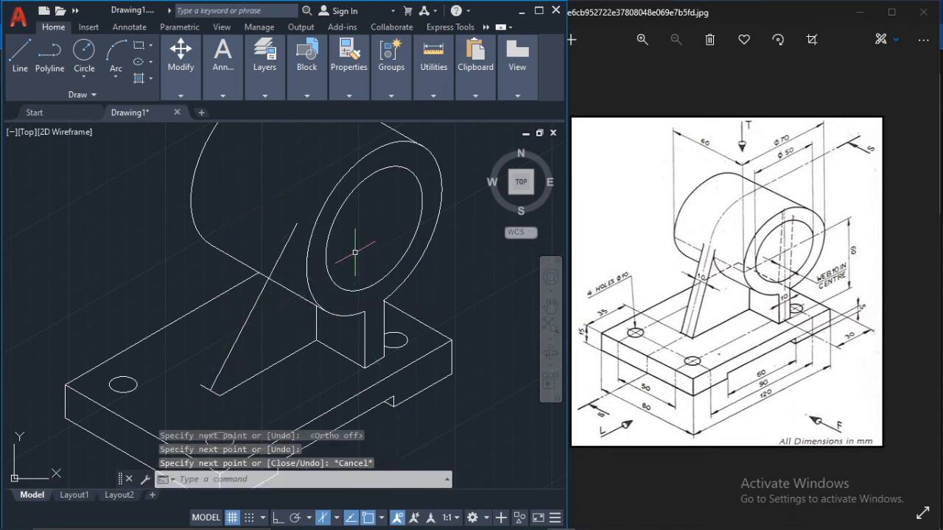
# - Measure the distance from the top of the support's vertical edge to the sloping line along the cylinder's lower edge
pyautogui.click(433, 74)
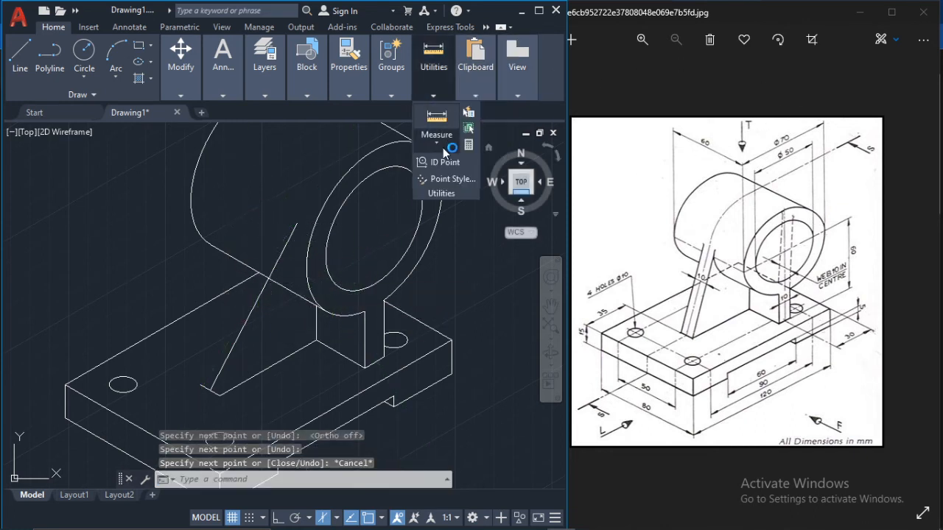
pyautogui.click(440, 144)
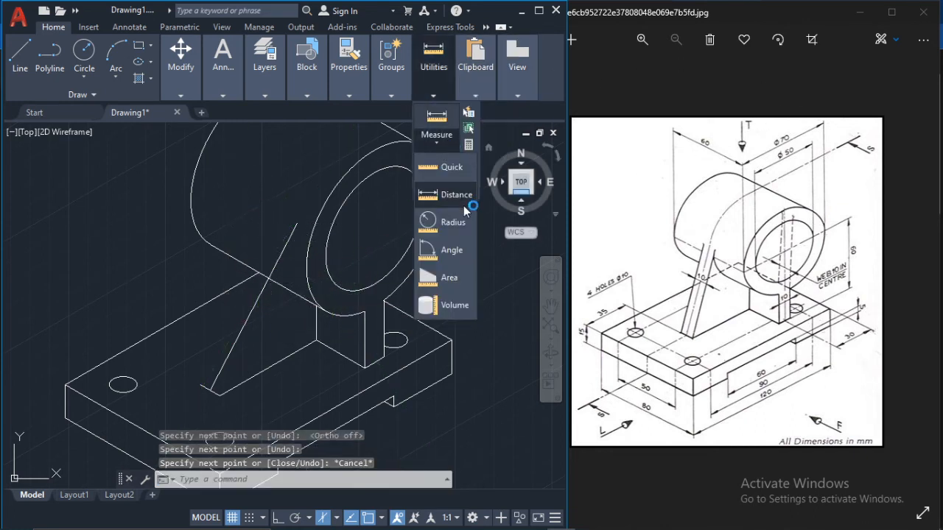
pyautogui.click(317, 312)
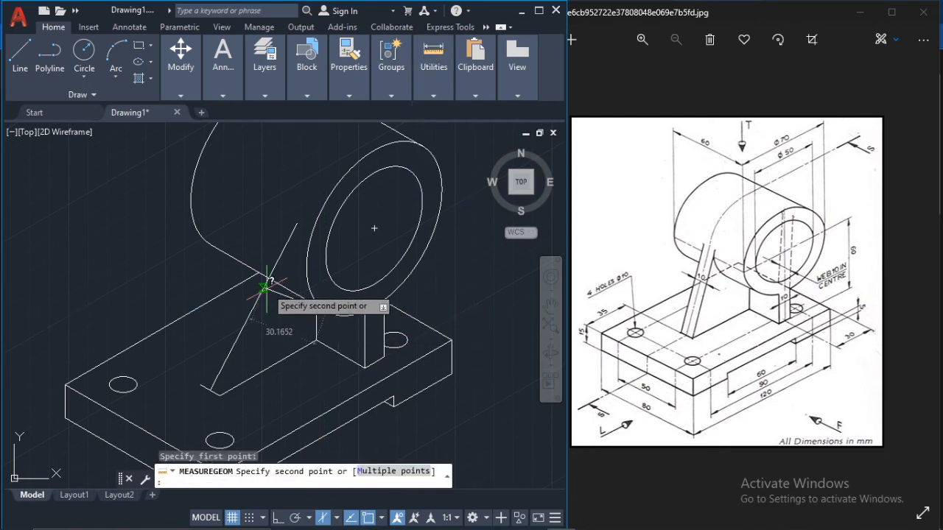
pyautogui.scroll(3, 265, 283)
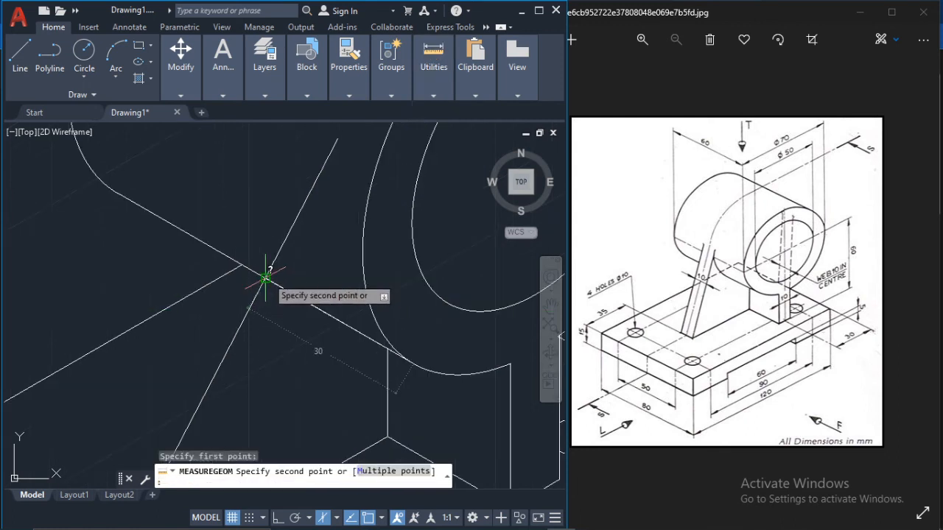
pyautogui.press('Escape')
pyautogui.scroll(-5, 305, 253)
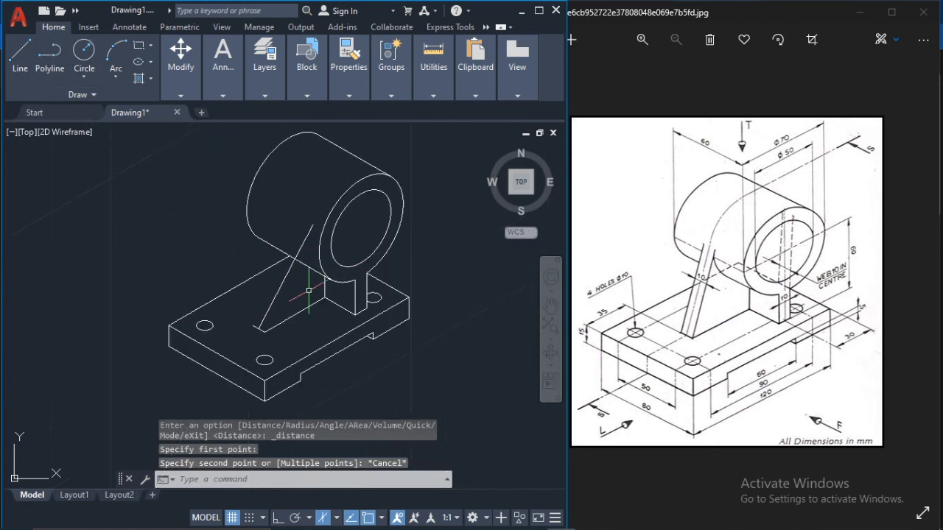
# - Join the two sloping segments into a single line
pyautogui.scroll(2, 284, 284)
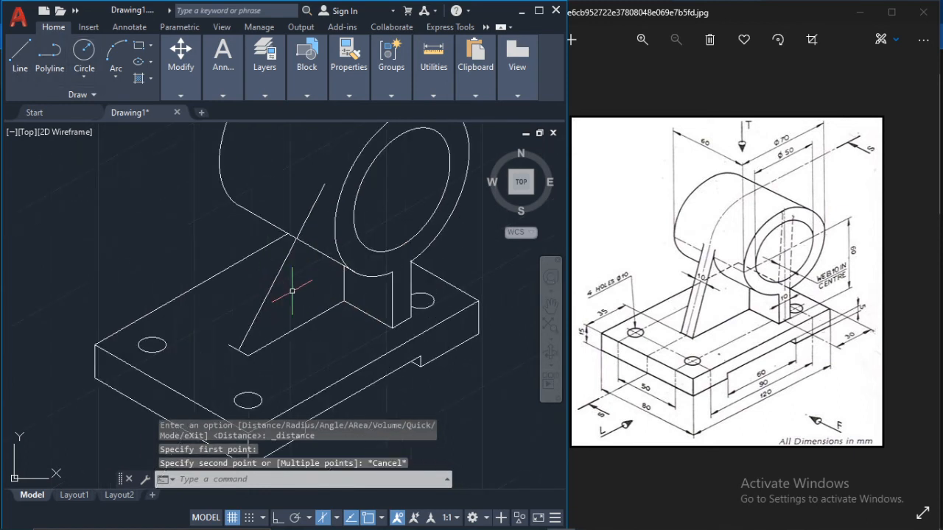
pyautogui.click(291, 247)
pyautogui.click(313, 214)
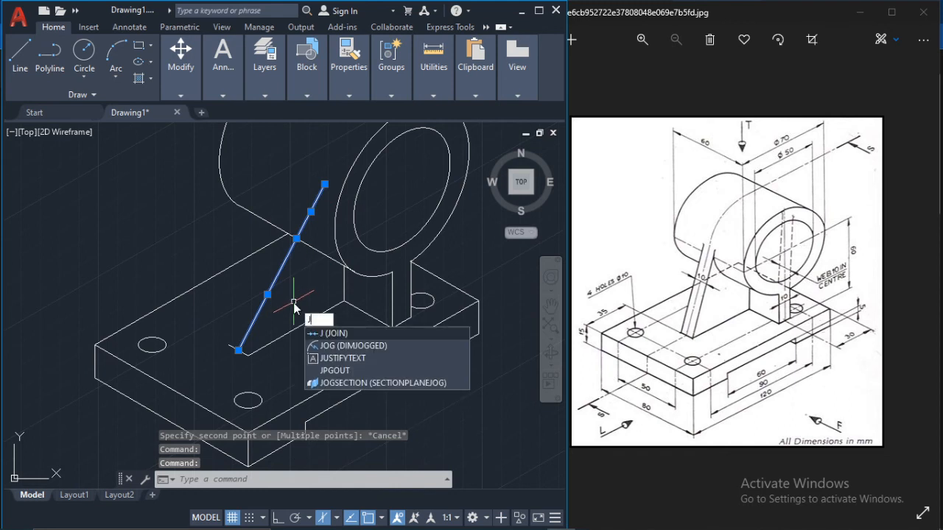
pyautogui.press('Return')
pyautogui.click(299, 248)
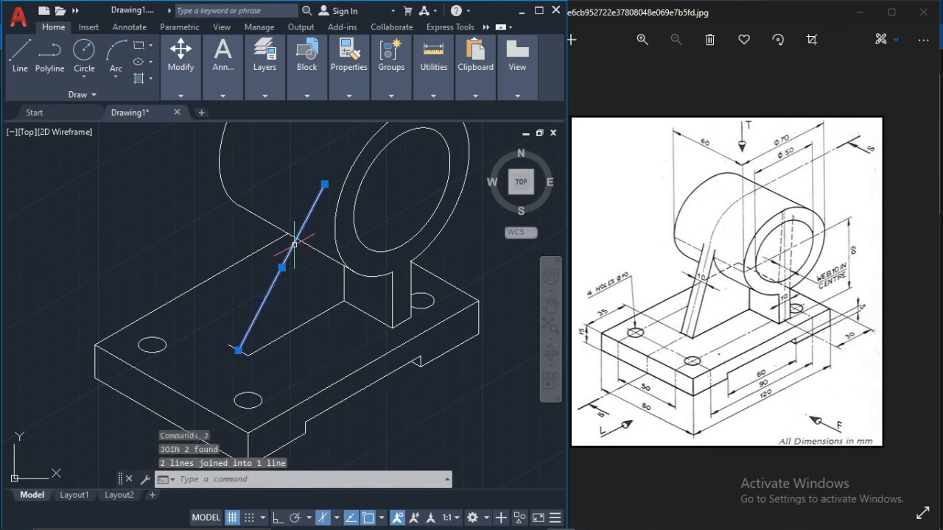
# - Copy the sloping line from its bottom end to both ends of the 10 mm segment
pyautogui.click(177, 78)
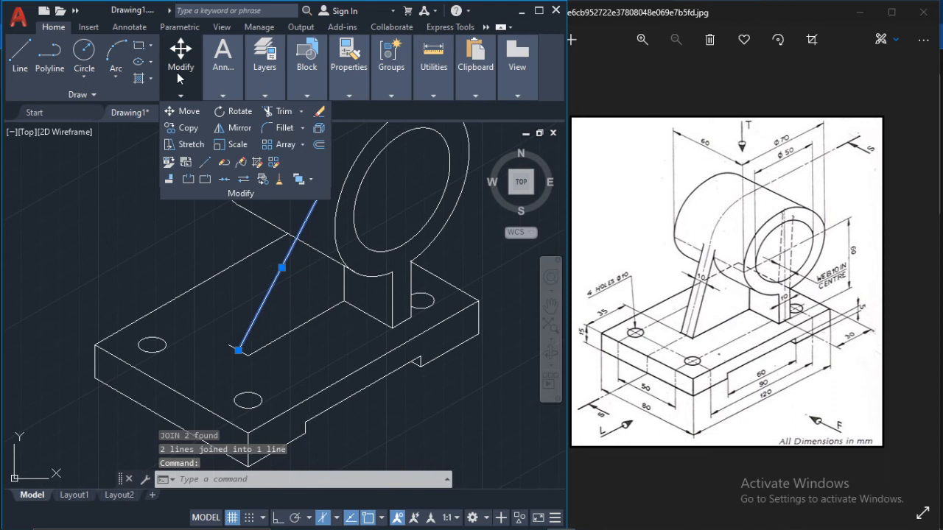
pyautogui.click(190, 129)
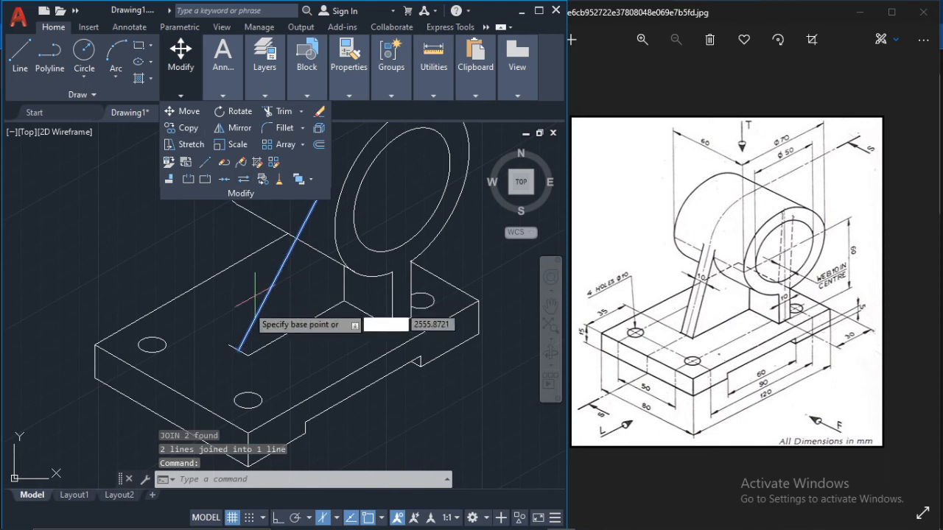
pyautogui.scroll(3, 237, 350)
pyautogui.click(238, 348)
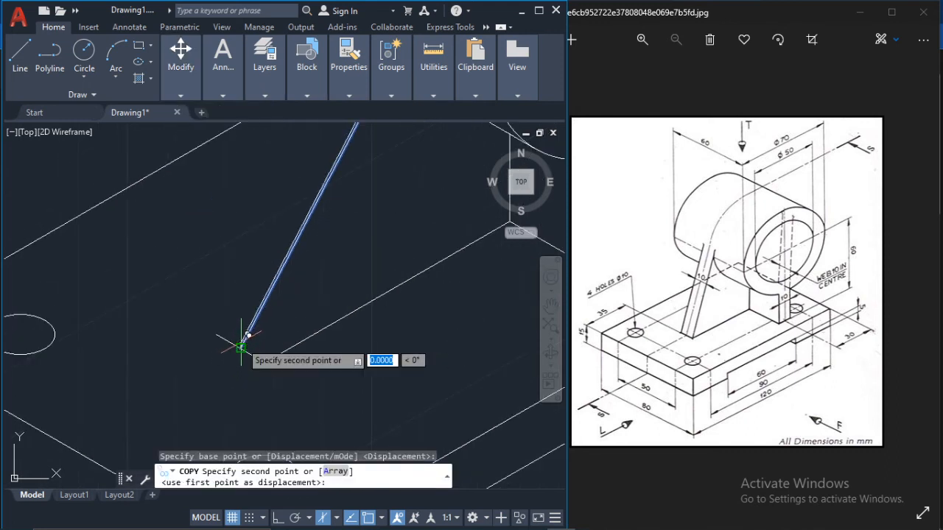
pyautogui.click(241, 346)
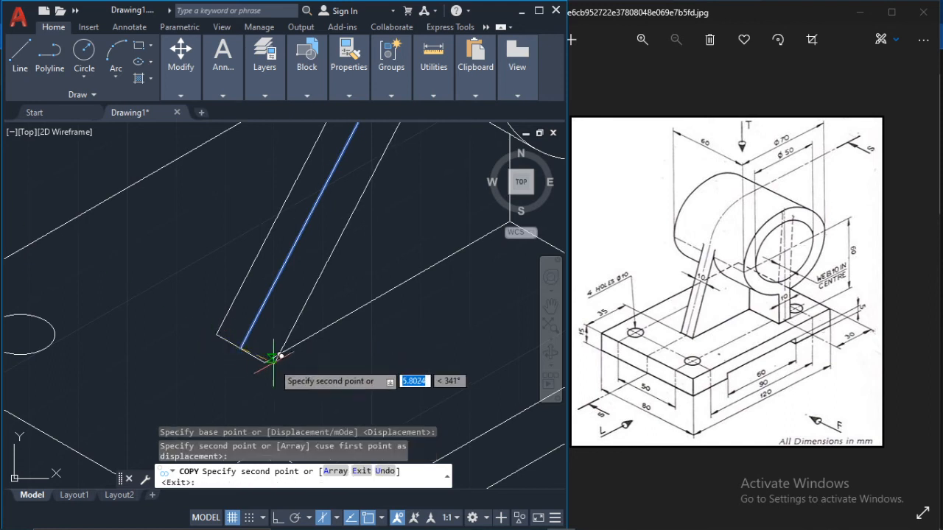
pyautogui.click(380, 327)
pyautogui.scroll(-4, 380, 327)
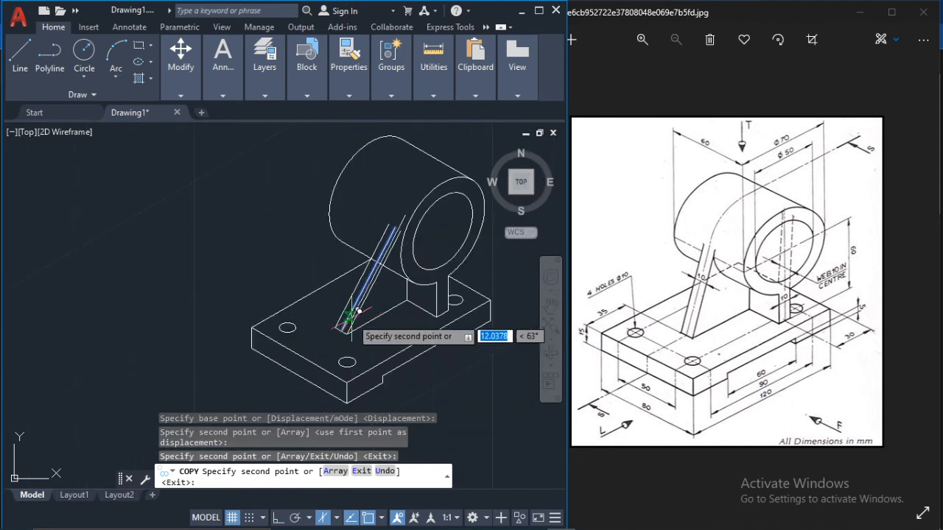
pyautogui.press('Escape')
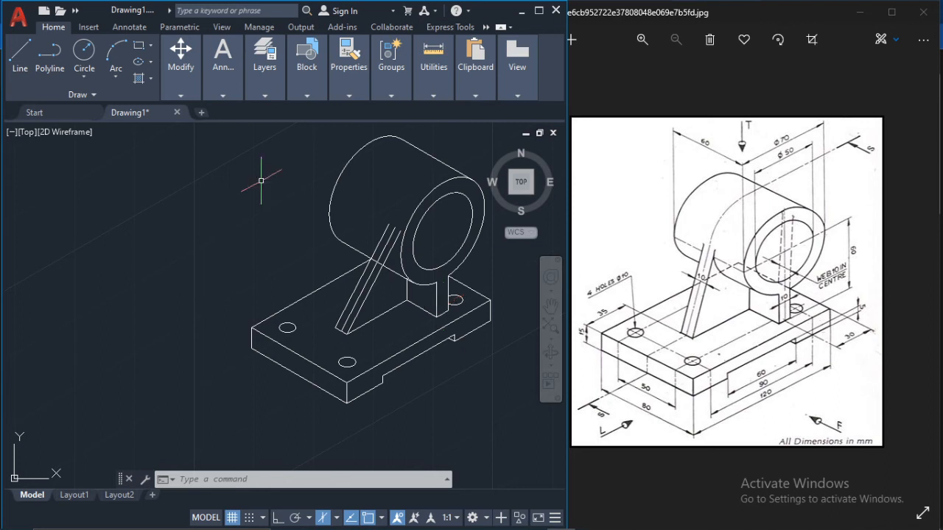
# - Delete the three sloping lines between the base and the cylinder
pyautogui.scroll(2, 389, 268)
pyautogui.click(372, 271)
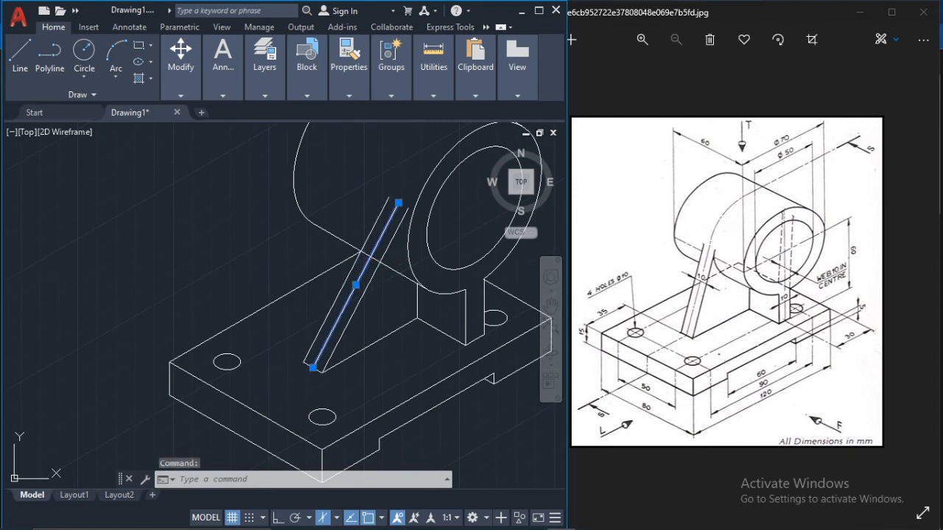
pyautogui.click(351, 270)
pyautogui.click(370, 283)
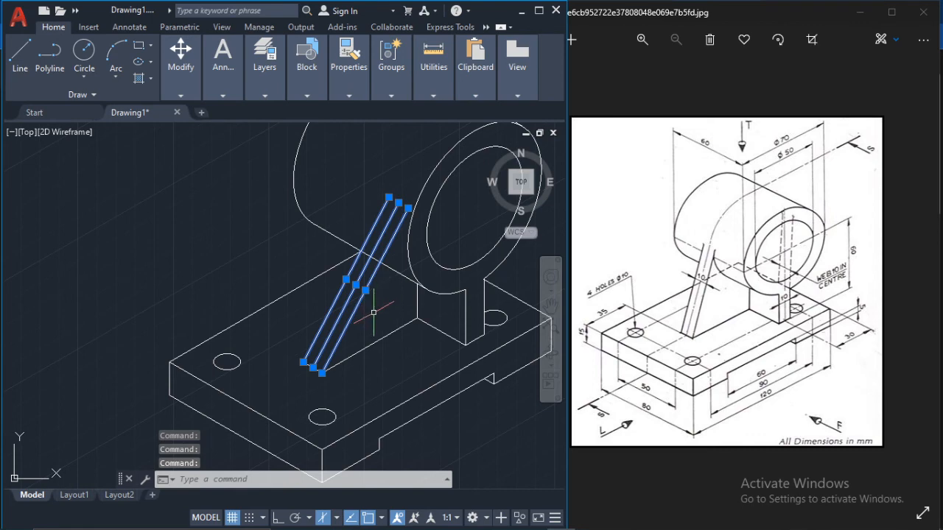
pyautogui.press('Delete')
pyautogui.scroll(-2, 404, 275)
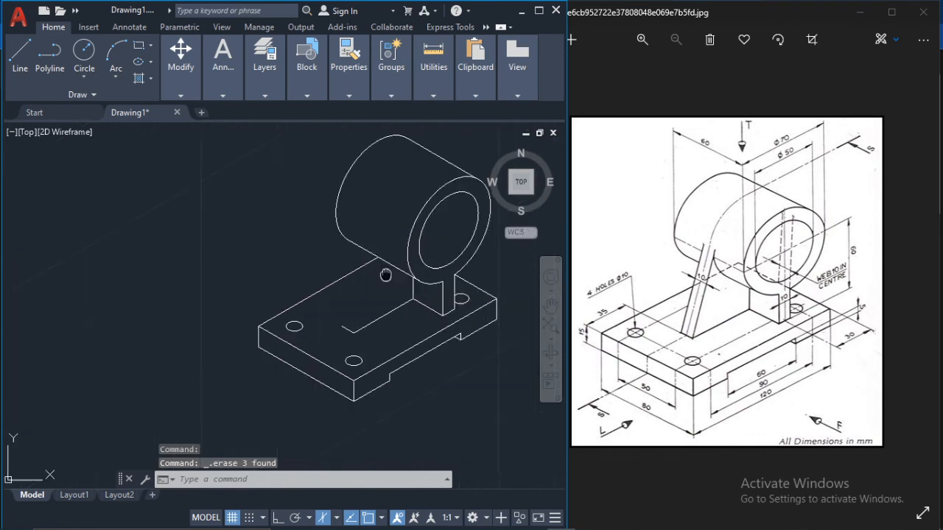
# - Draw a line at 210° from the centre of the cylinder's front face to just past its outer ellipse, with Ortho on
pyautogui.scroll(2, 404, 274)
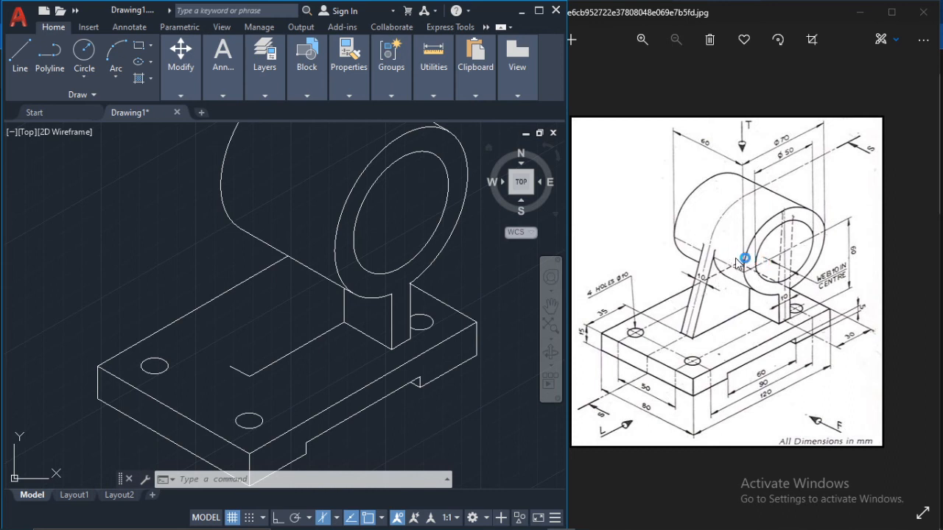
pyautogui.click(19, 55)
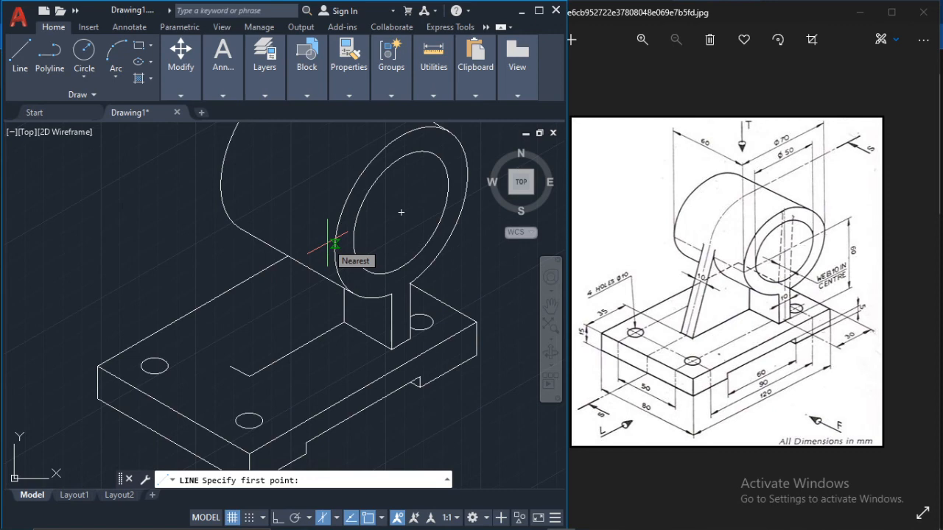
pyautogui.click(401, 212)
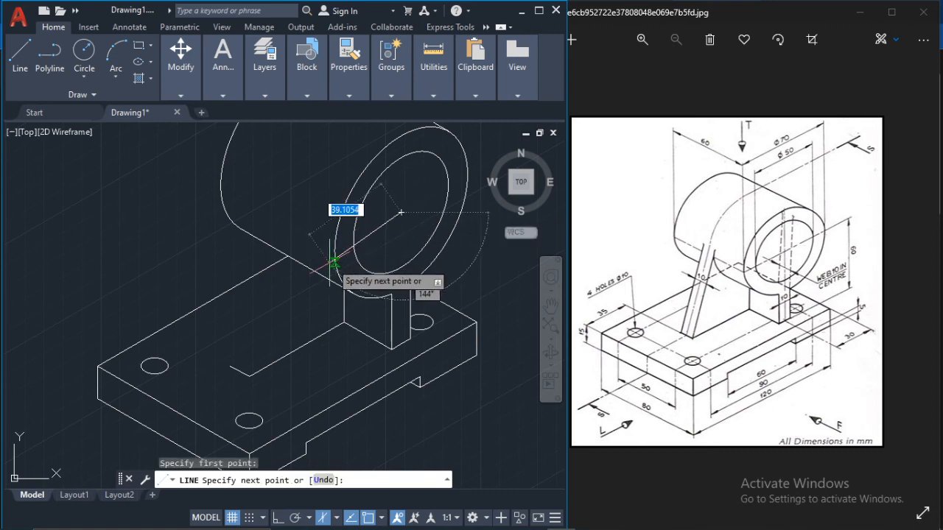
pyautogui.click(283, 520)
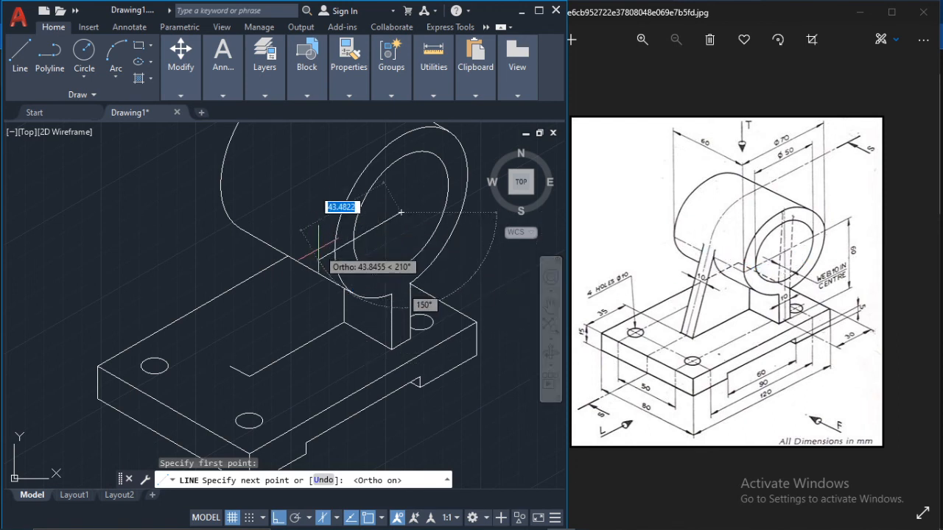
pyautogui.click(335, 248)
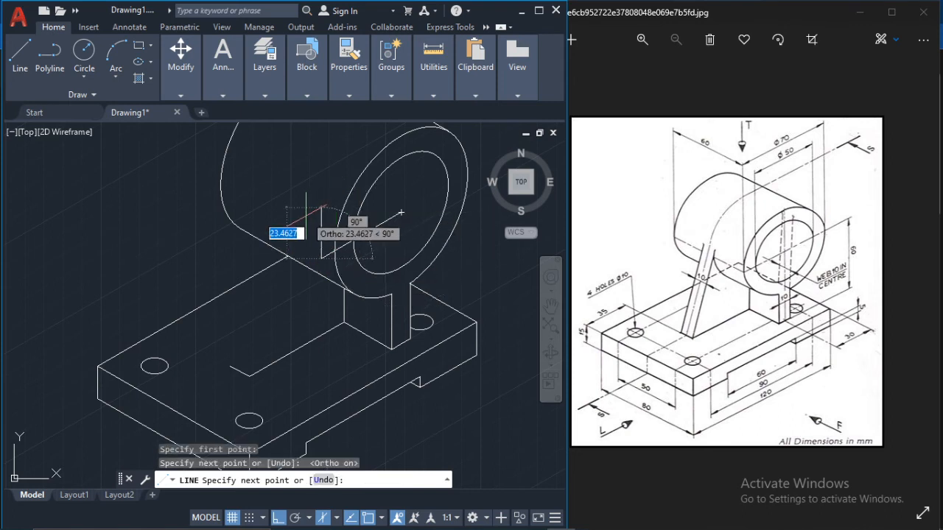
pyautogui.press('Return')
pyautogui.press('Return')
# - Draw a line at 150° in the top isoplane from the centre line's crossing with the outer ellipse, stopping short of the cylinder's rear arc
pyautogui.click(335, 248)
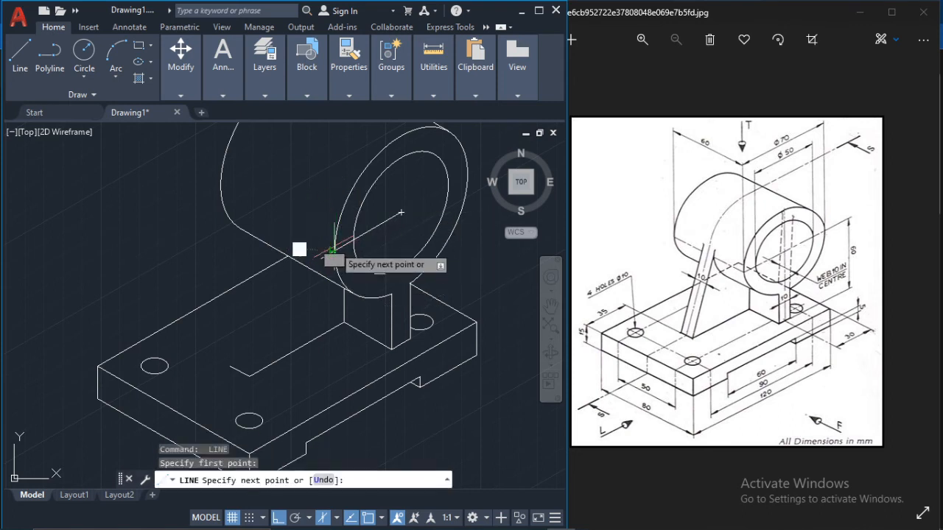
pyautogui.click(336, 518)
pyautogui.click(361, 474)
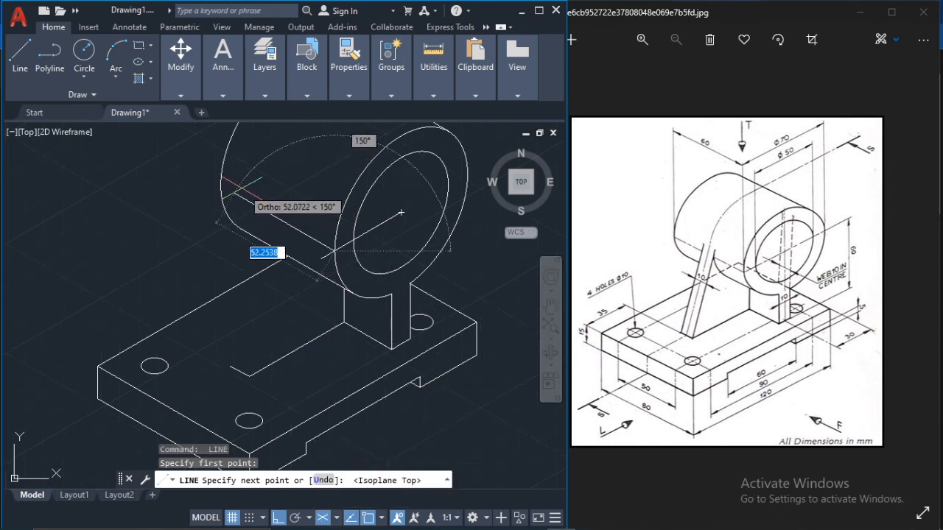
pyautogui.press('Escape')
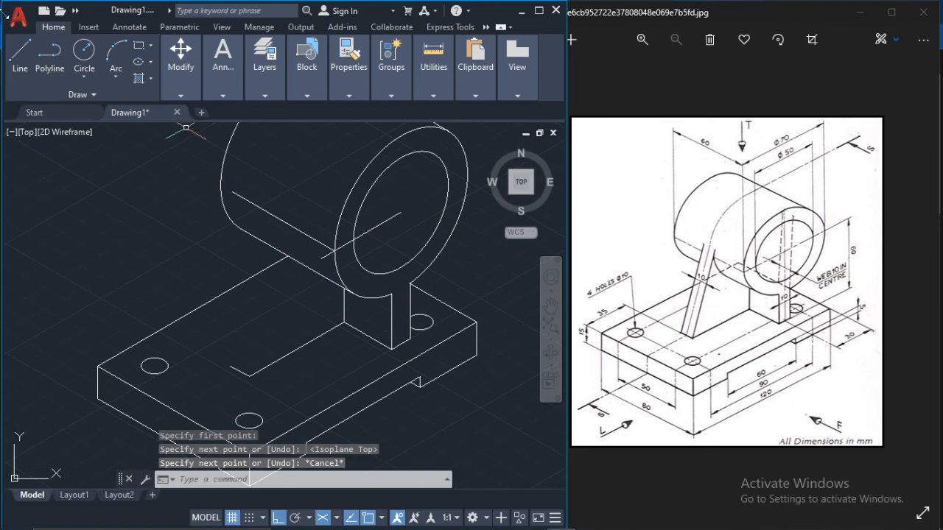
pyautogui.click(249, 377)
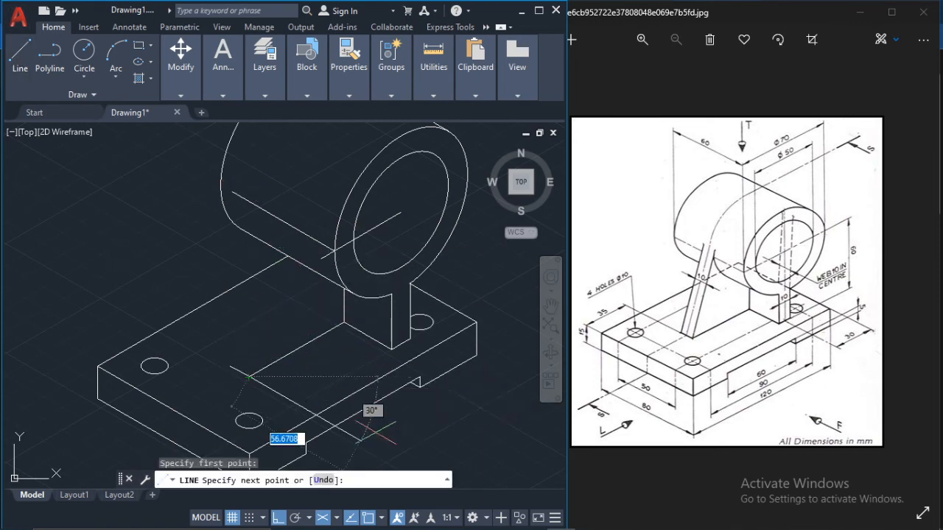
pyautogui.click(278, 518)
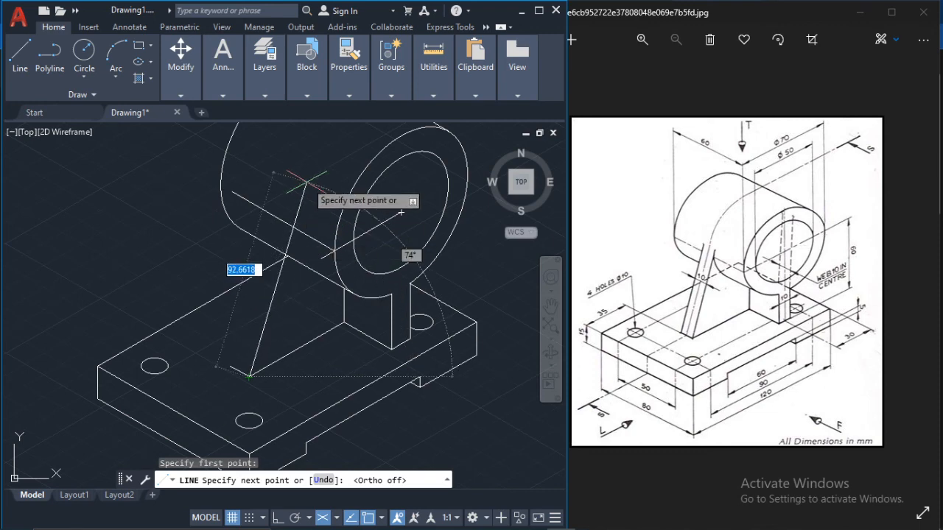
pyautogui.press('Escape')
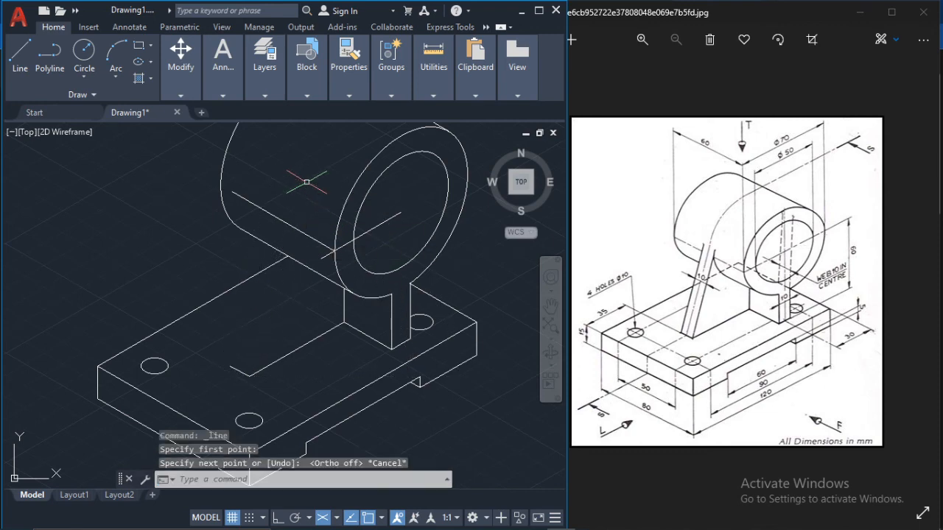
# - Try to continue the 150° line past the cylinder's rear arc with a separate short line, and delete that line
pyautogui.click(24, 52)
pyautogui.scroll(5, 226, 204)
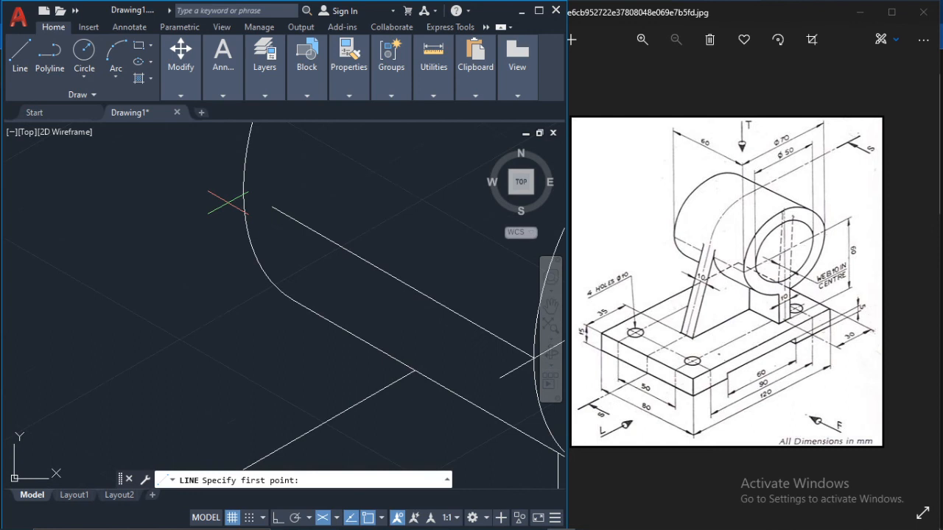
pyautogui.click(271, 207)
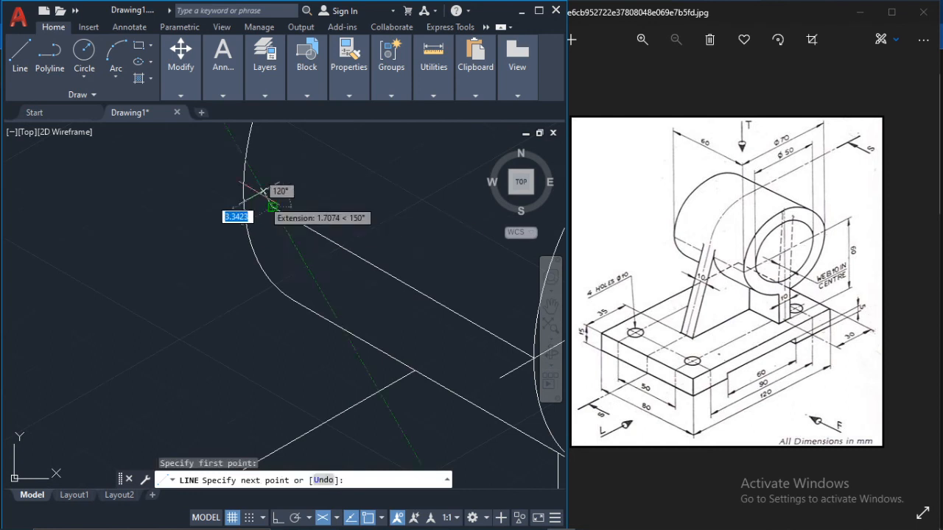
pyautogui.click(208, 179)
pyautogui.press('Escape')
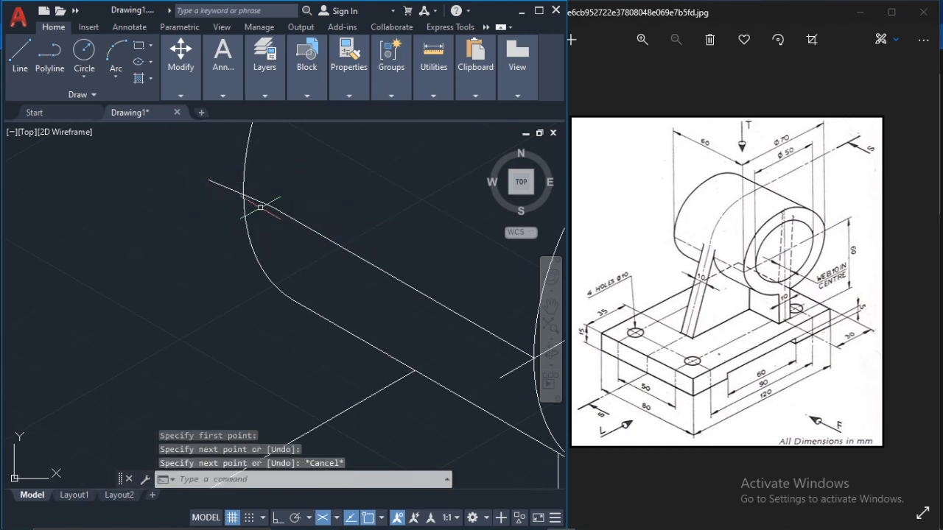
pyautogui.click(252, 201)
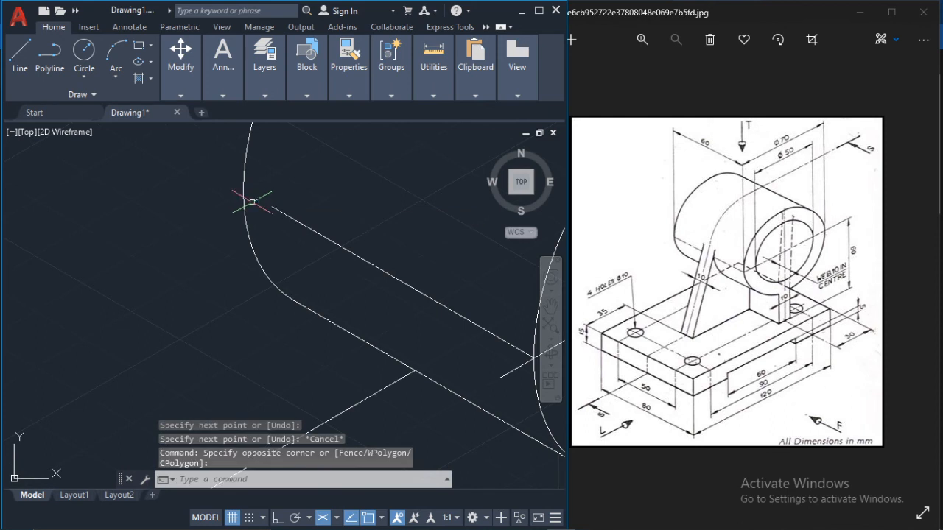
pyautogui.press('Delete')
# - Stretch the rear end of the 150° line by about 13 mm past the cylinder's rear arc, with Ortho on
pyautogui.click(307, 223)
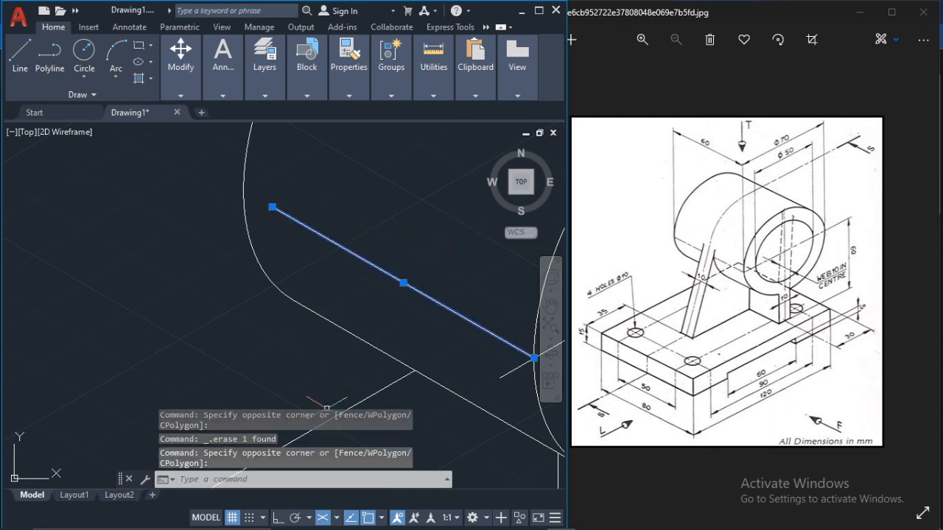
pyautogui.click(279, 518)
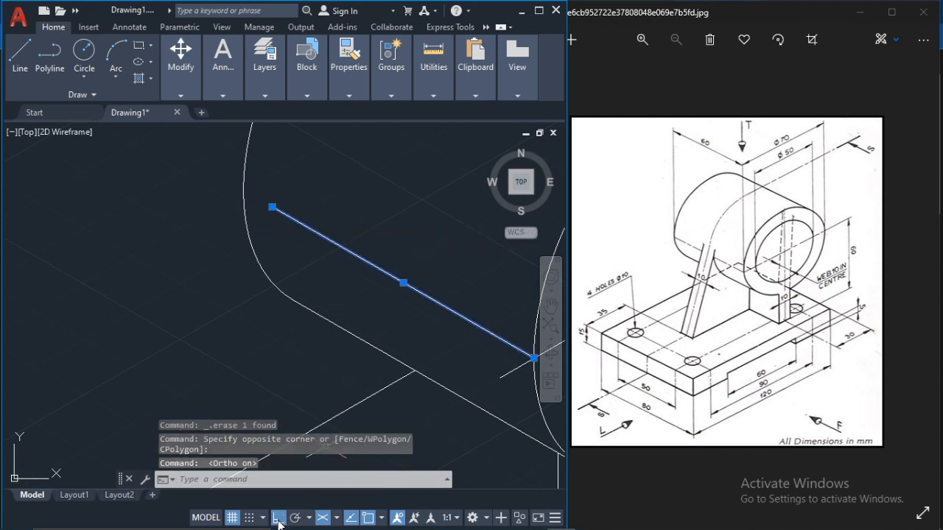
pyautogui.click(272, 207)
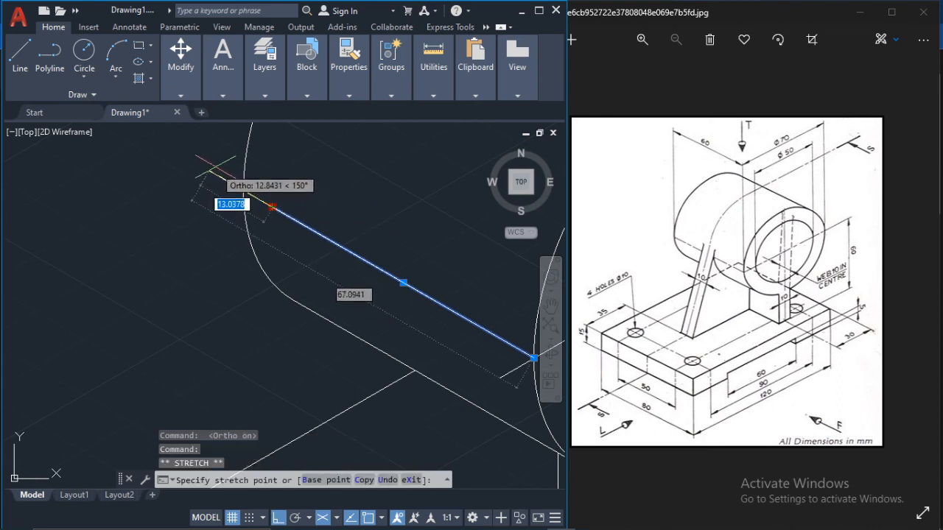
pyautogui.press('Escape')
pyautogui.press('Escape')
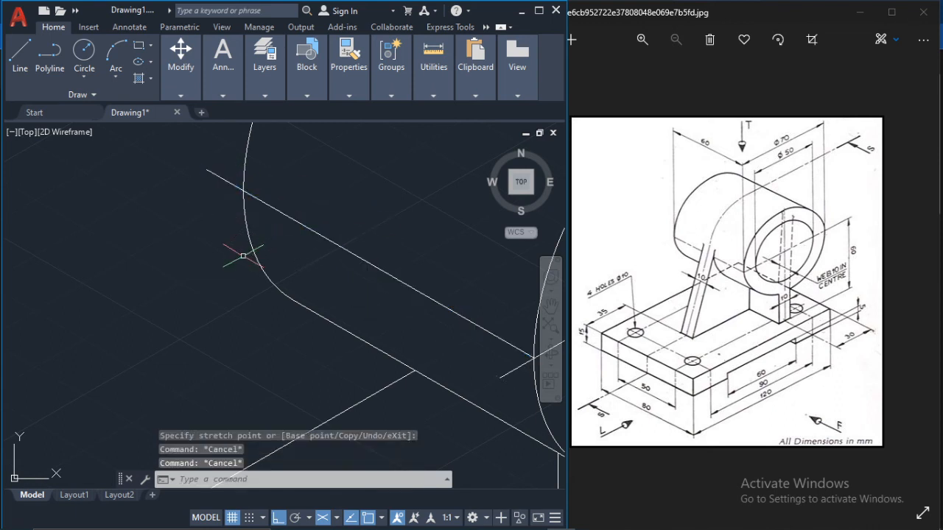
# - Trim the 150° line's overhang beyond the cylinder's rear arc
pyautogui.press('Return')
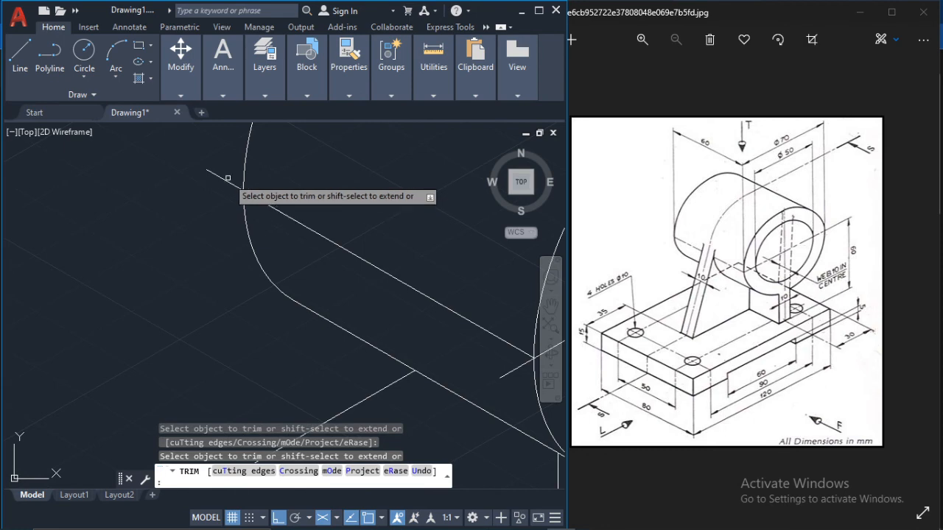
pyautogui.moveTo(228, 178); pyautogui.dragTo(207, 200)
pyautogui.scroll(-6, 271, 242)
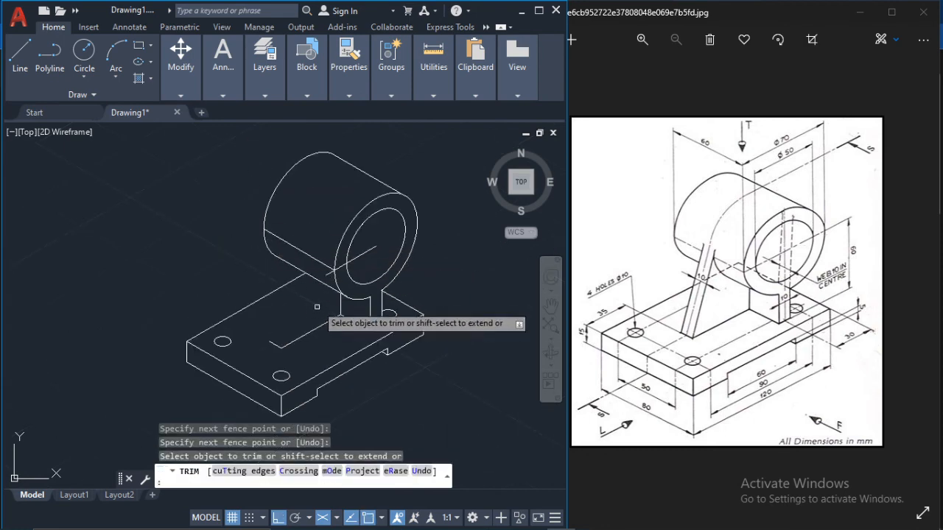
pyautogui.press('Return')
# - Measure the distance along the cylinder's side line from the front outer ellipse to the rear arc
pyautogui.scroll(4, 324, 287)
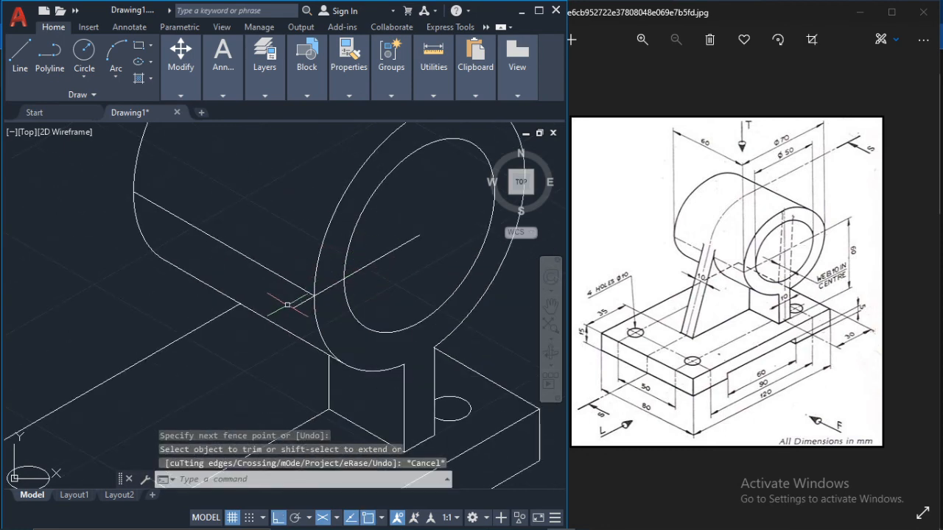
pyautogui.moveTo(448, 95)
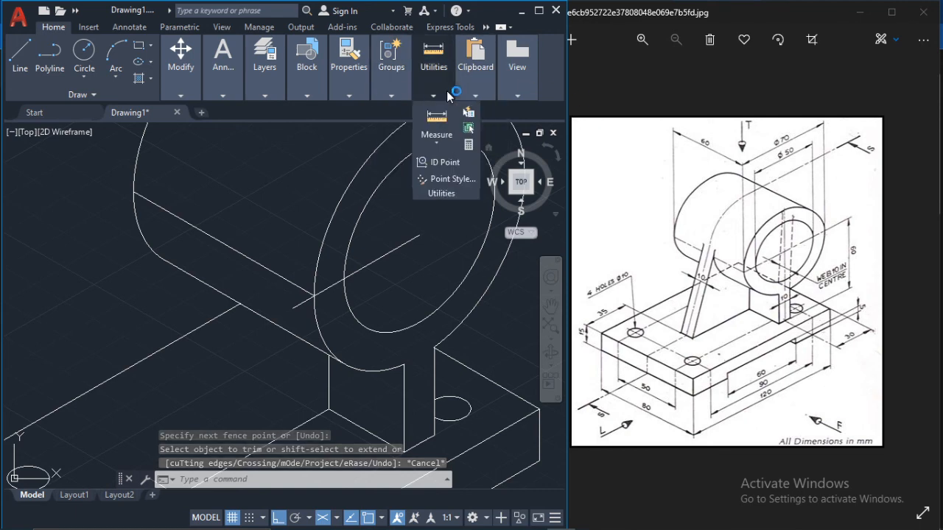
pyautogui.click(439, 137)
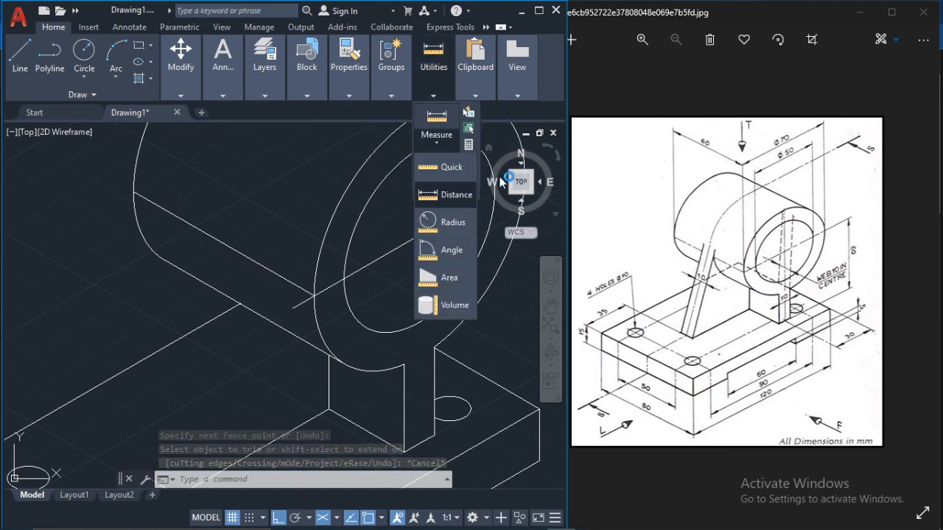
pyautogui.click(449, 195)
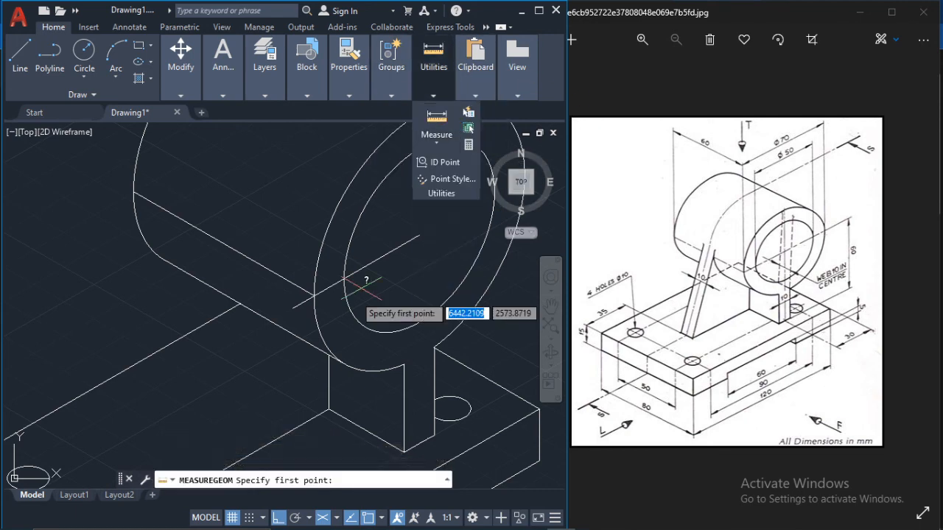
pyautogui.click(315, 296)
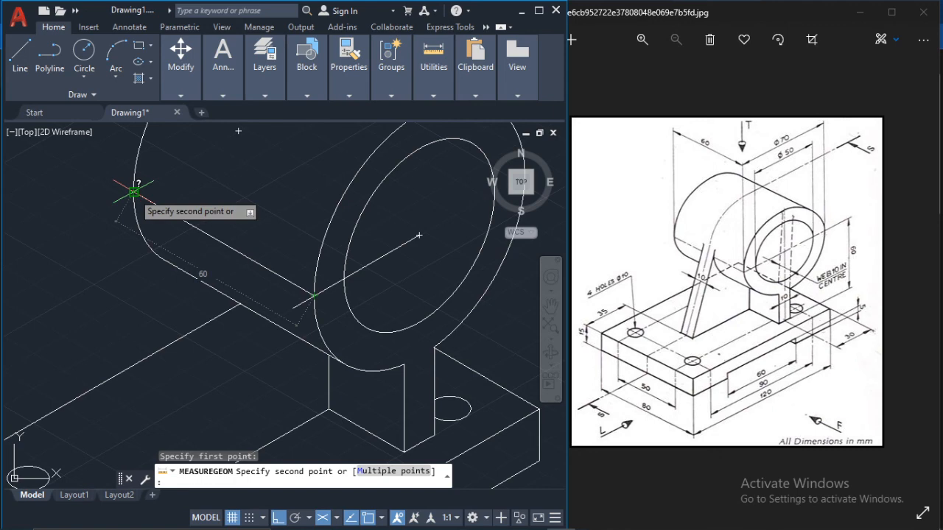
pyautogui.press('Escape')
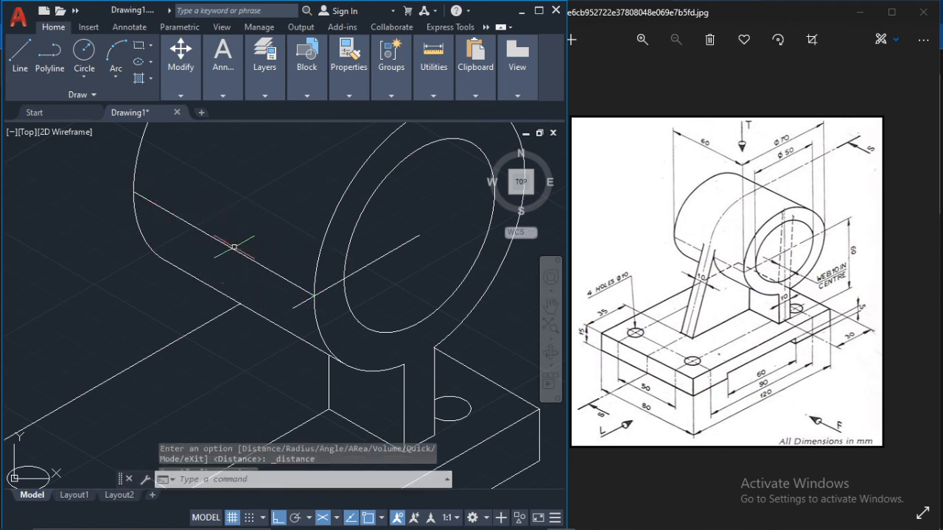
# - Draw a sloping line from the midpoint of the 10 mm segment on the base to the midpoint of the cylinder's side line
pyautogui.scroll(-5, 233, 247)
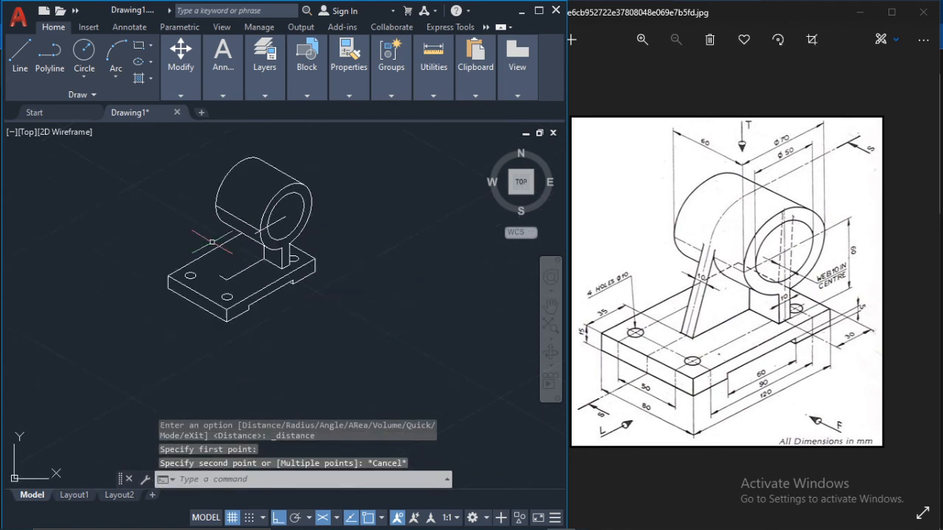
pyautogui.click(16, 56)
pyautogui.scroll(4, 225, 205)
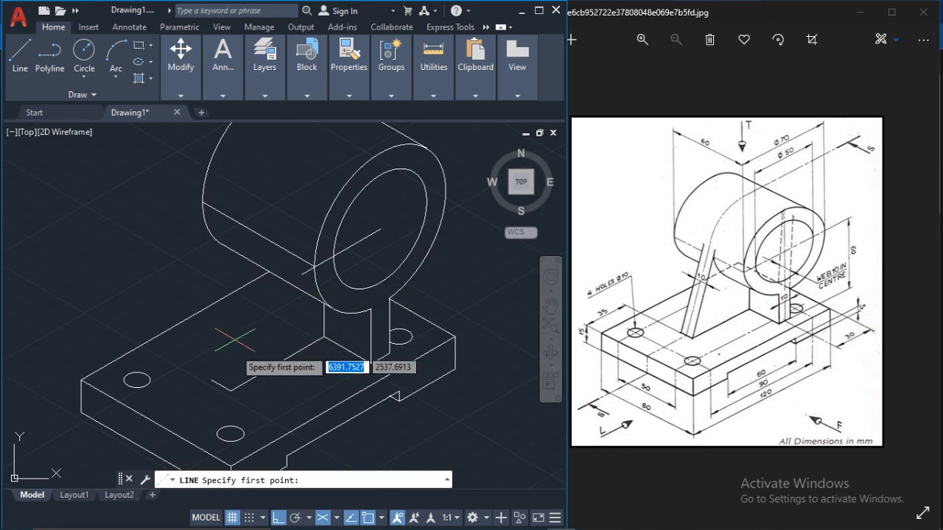
pyautogui.click(221, 384)
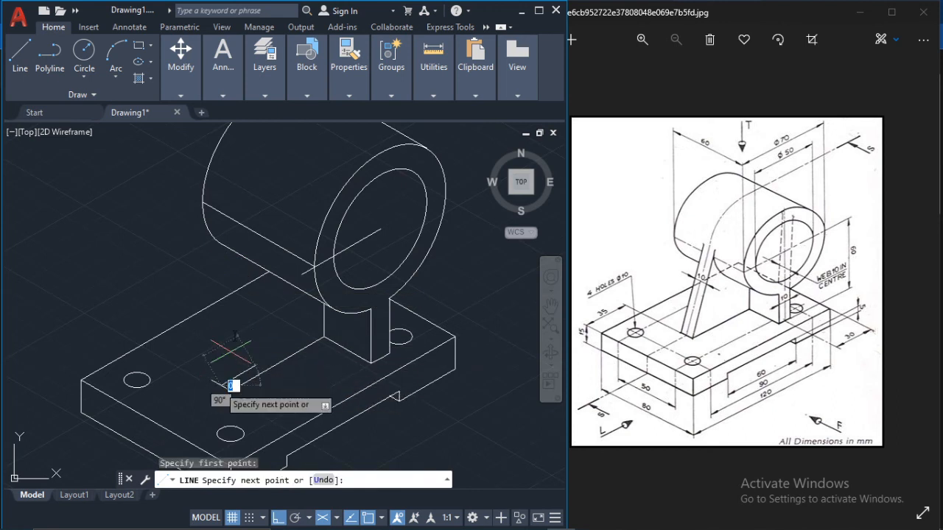
pyautogui.click(259, 233)
pyautogui.press('Escape')
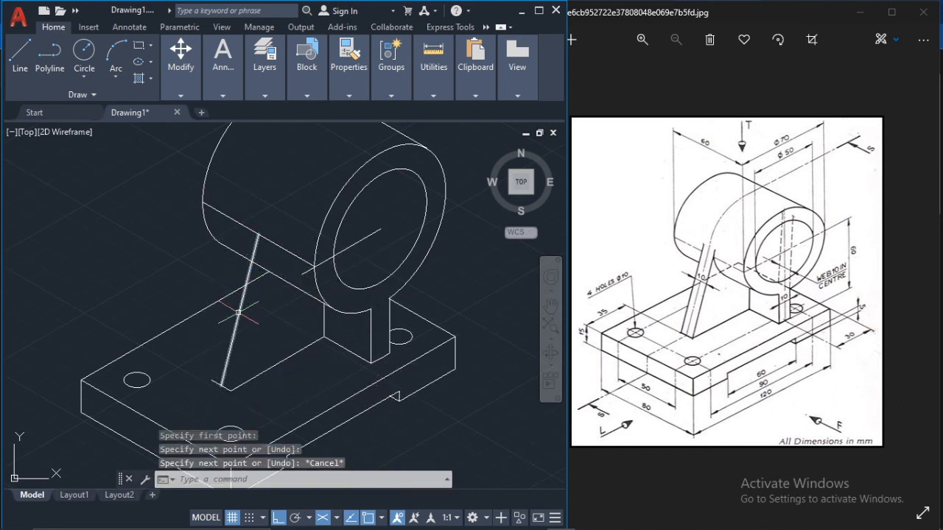
# - Copy the sloping line by 5 mm to both ends of the 10 mm base segment, and delete the original middle line
pyautogui.click(238, 313)
pyautogui.click(179, 64)
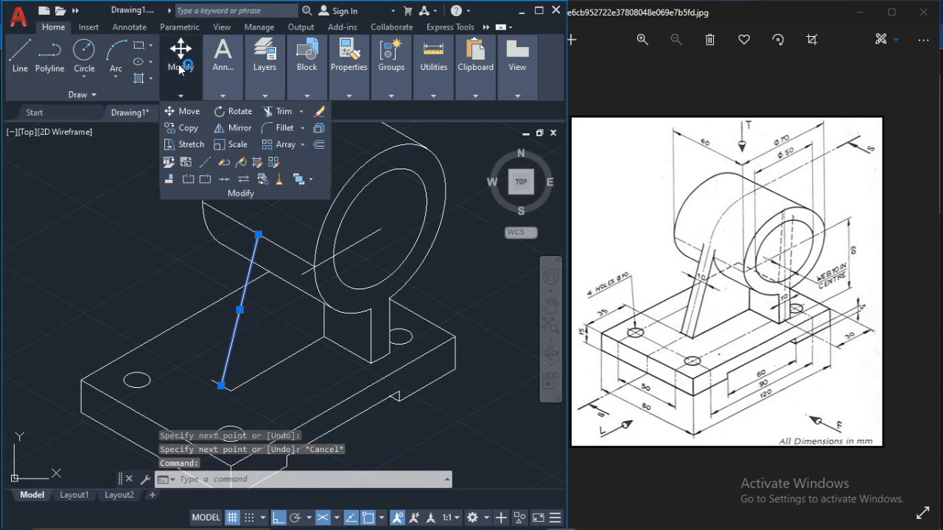
pyautogui.click(189, 128)
pyautogui.moveTo(220, 367); pyautogui.dragTo(196, 263, button='middle')
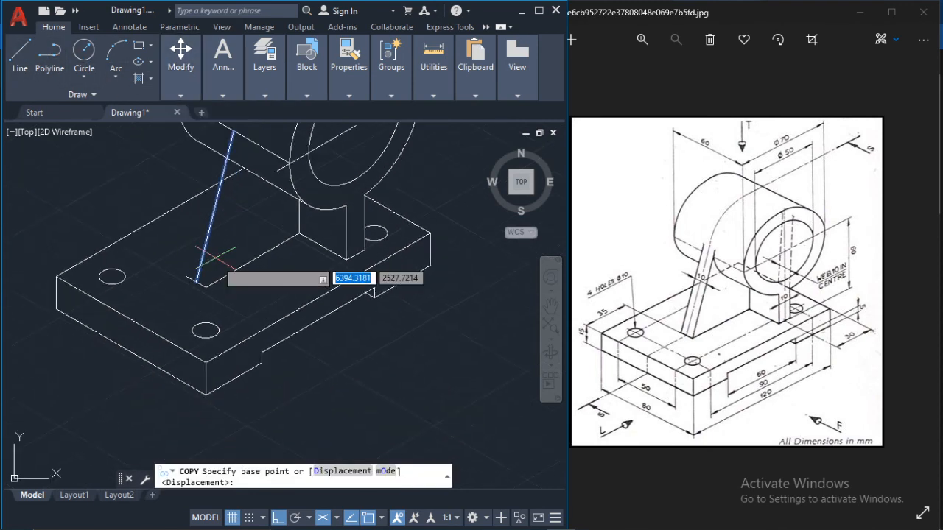
pyautogui.scroll(3, 215, 258)
pyautogui.click(196, 267)
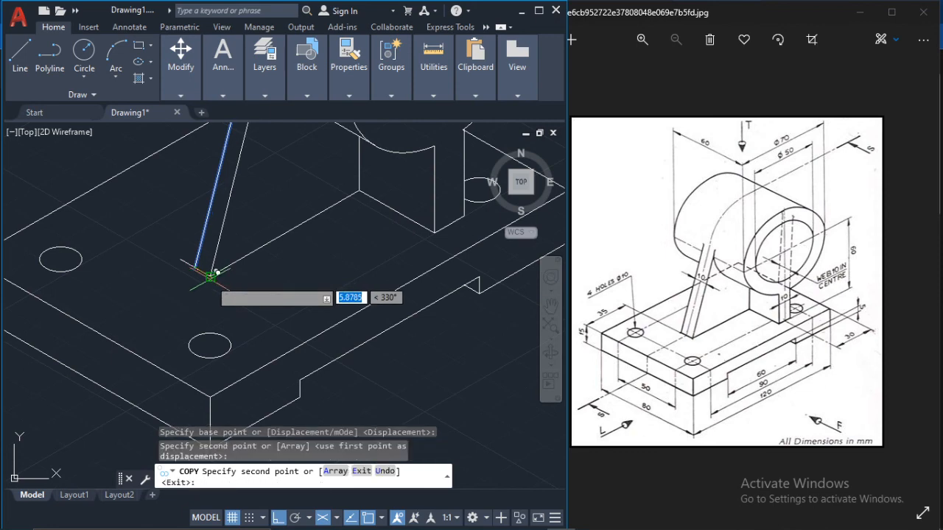
pyautogui.write('5')
pyautogui.press('Return')
pyautogui.scroll(-4, 244, 262)
pyautogui.moveTo(241, 271); pyautogui.dragTo(236, 295, button='middle')
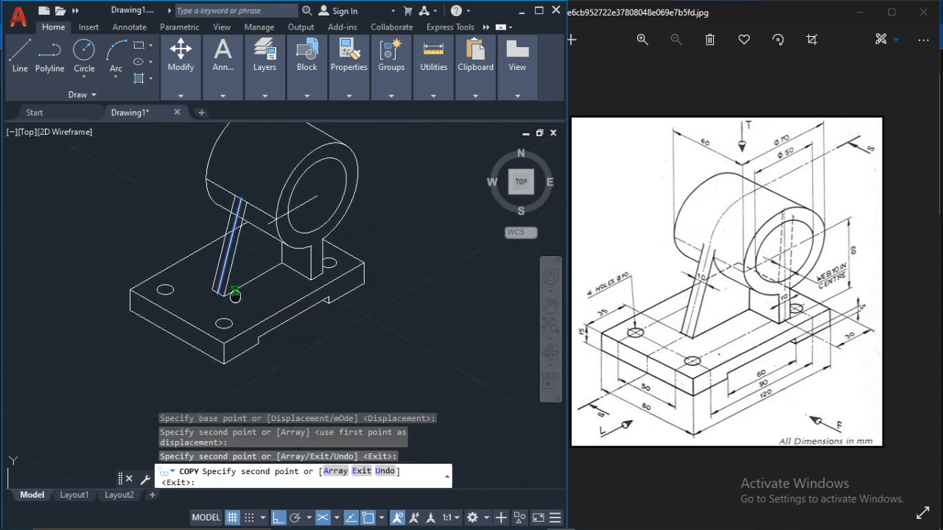
pyautogui.press('Escape')
pyautogui.click(229, 249)
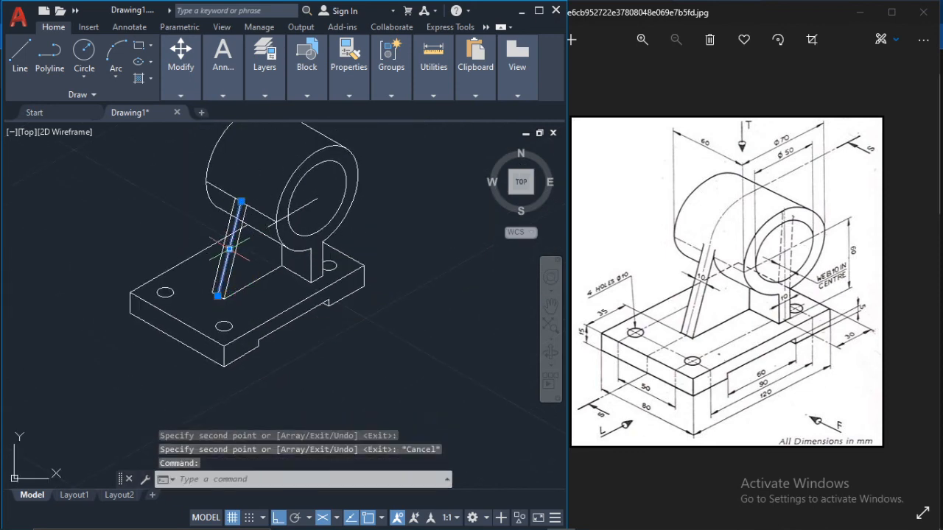
pyautogui.press('Delete')
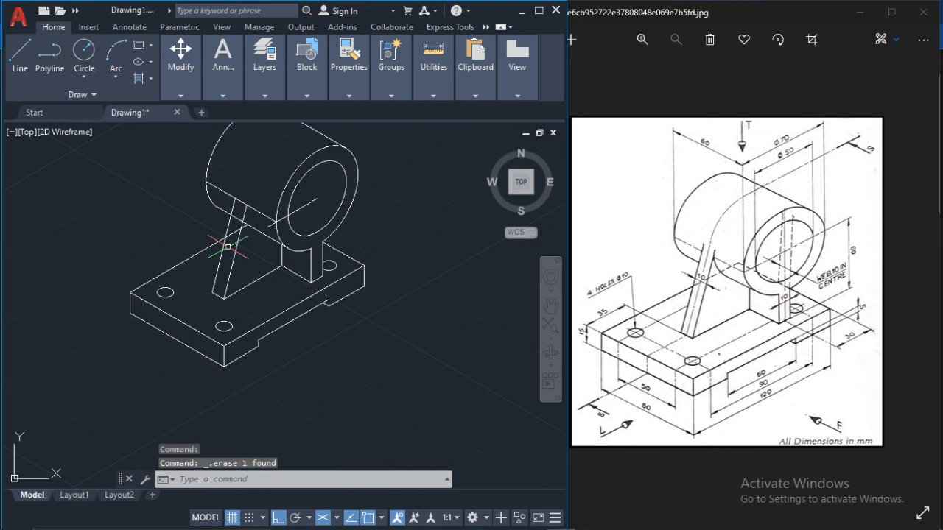
# - Trim the base's rear edge and the cylinder's lower edge where they cross between the two sloping web lines
pyautogui.write('tr')
pyautogui.press('Return')
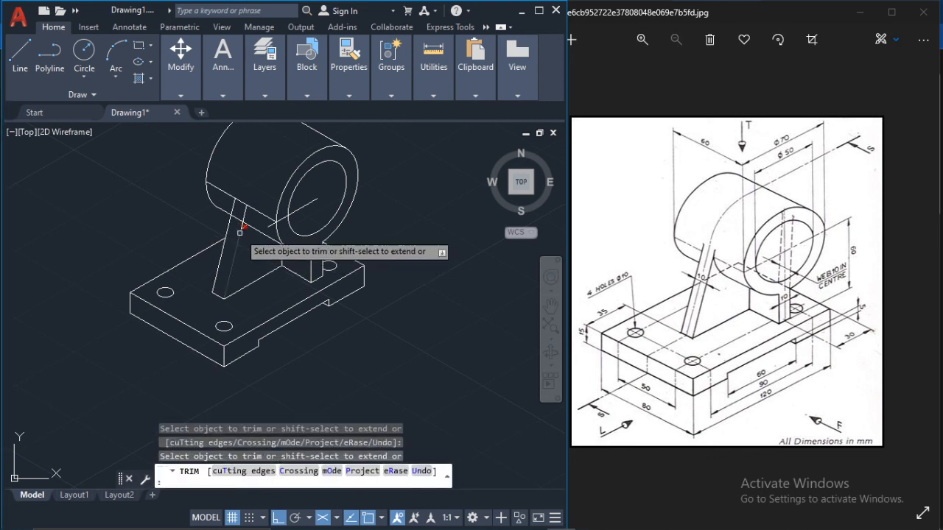
pyautogui.scroll(3, 246, 226)
pyautogui.scroll(-2, 347, 194)
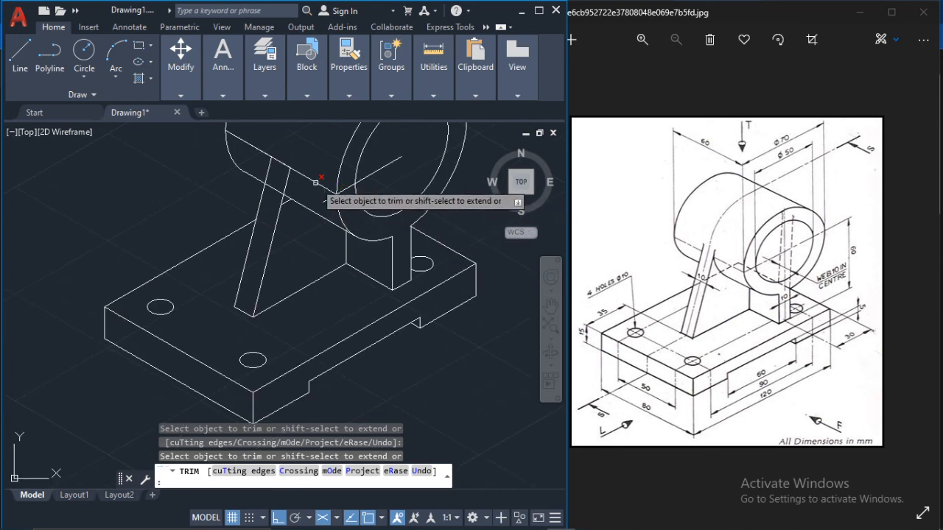
pyautogui.scroll(2, 284, 162)
pyautogui.scroll(-2, 288, 168)
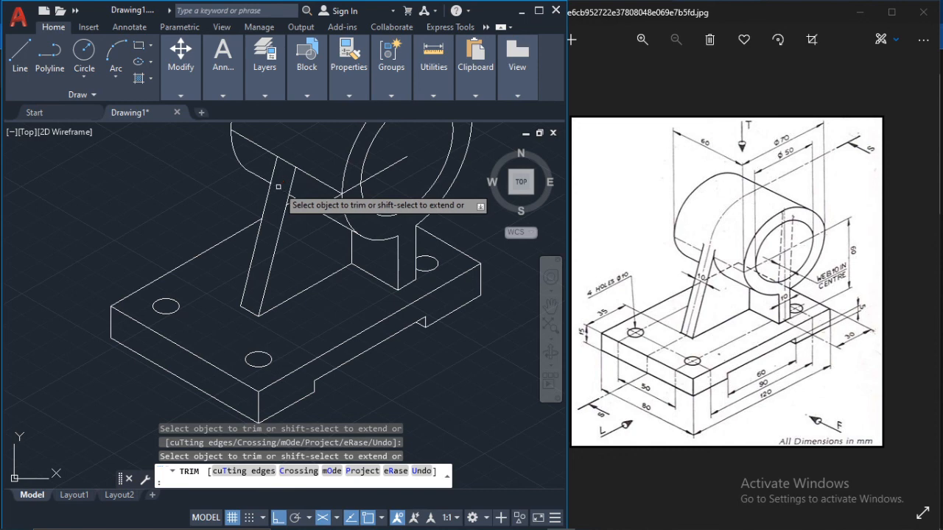
pyautogui.moveTo(297, 175); pyautogui.dragTo(329, 206, button='middle')
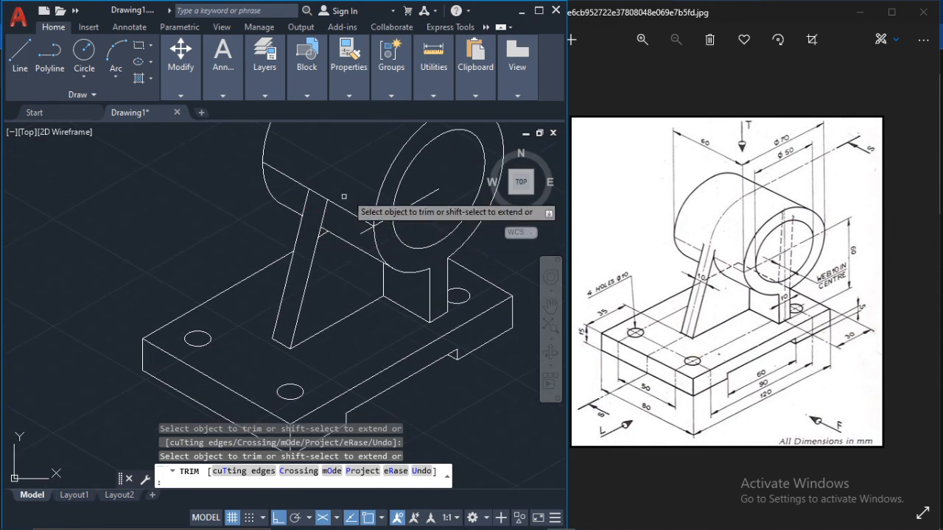
pyautogui.press('Escape')
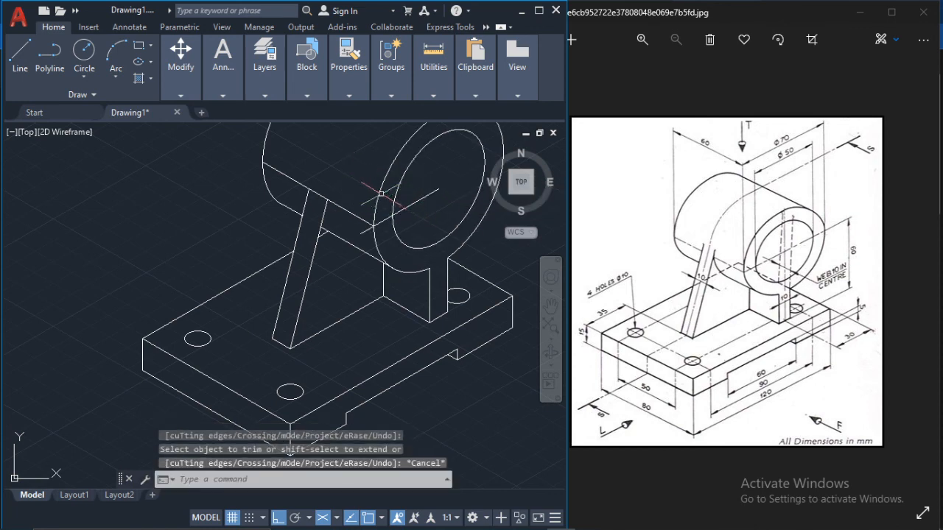
# - Copy the front outer ellipse from its junction with the cylinder's side line to the upper end of the front sloping web line
pyautogui.click(382, 179)
pyautogui.click(375, 209)
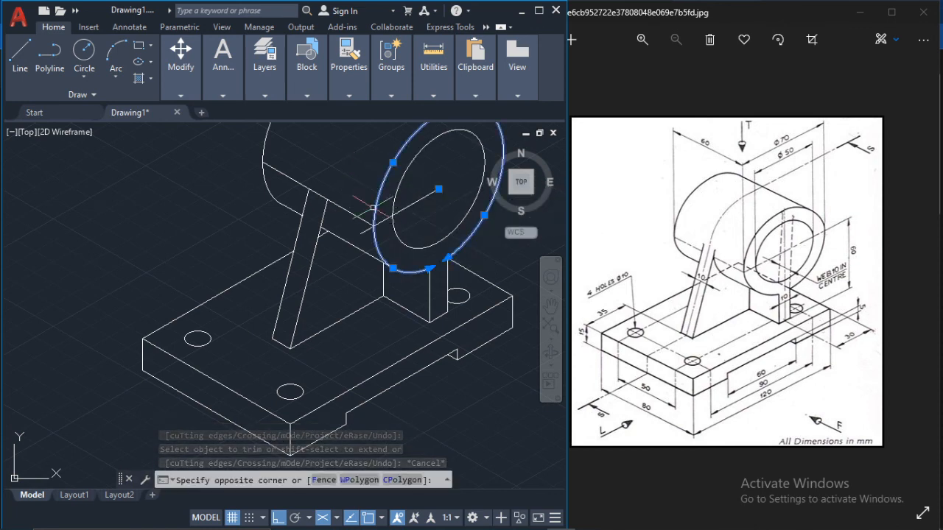
pyautogui.moveTo(185, 63)
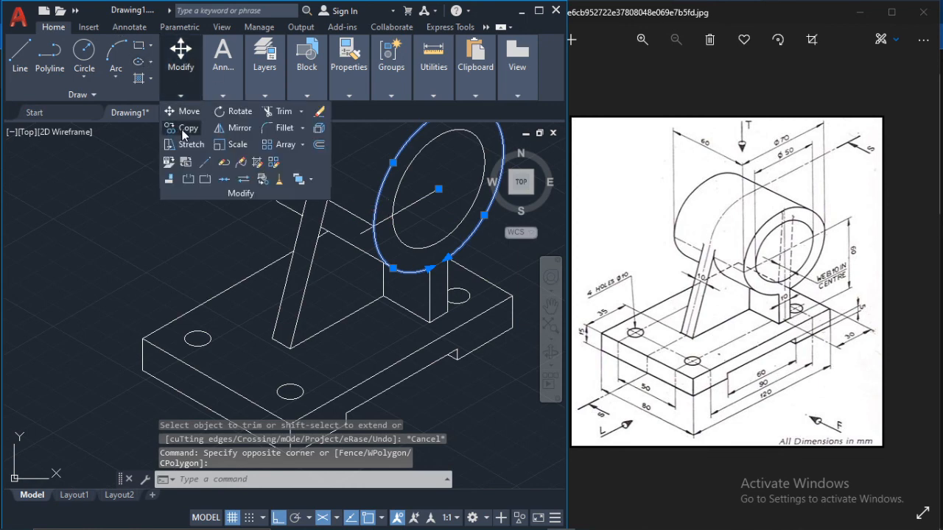
pyautogui.click(188, 127)
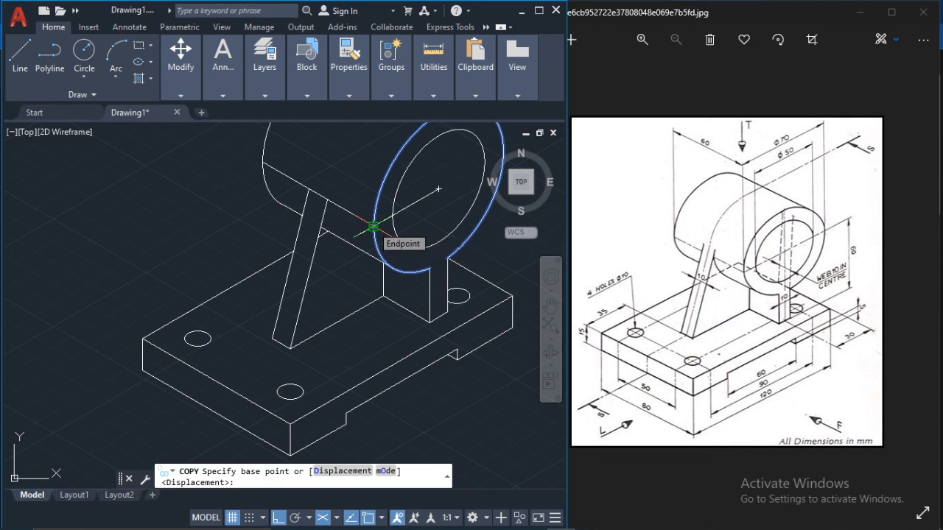
pyautogui.click(374, 226)
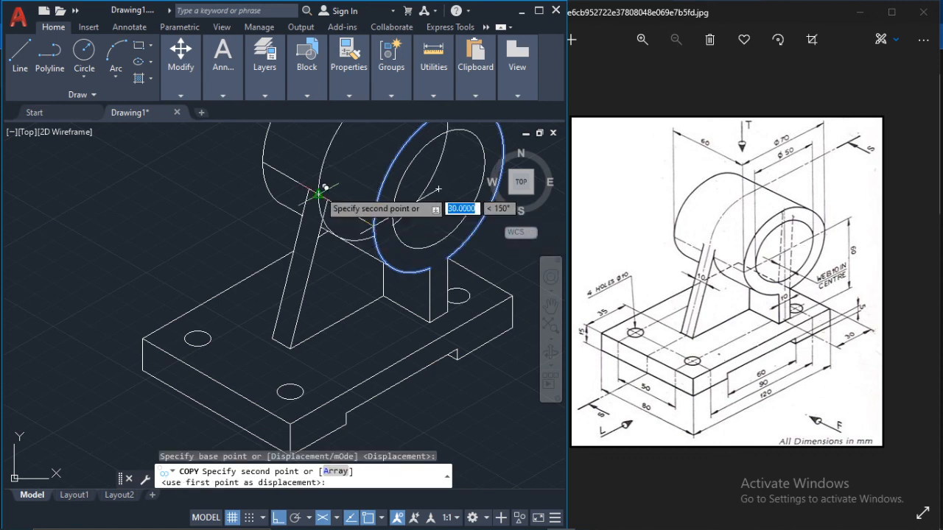
pyautogui.click(328, 200)
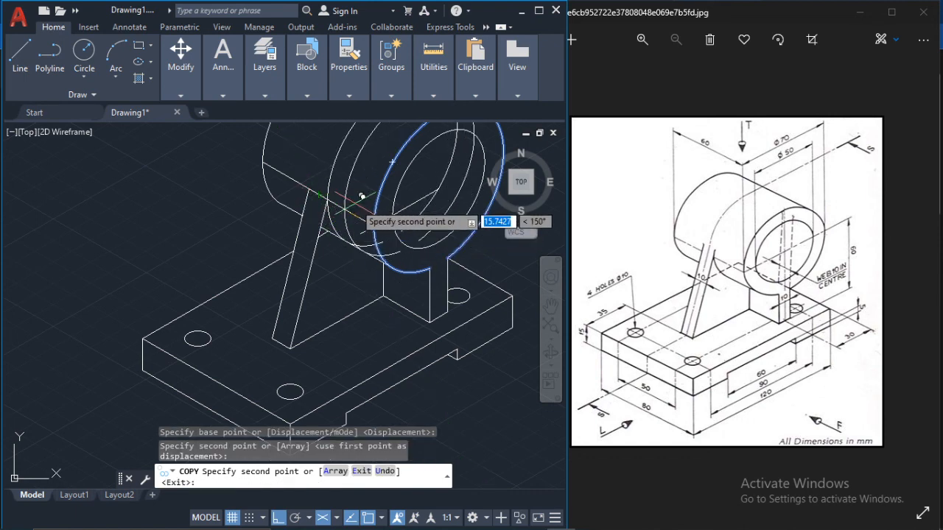
pyautogui.press('Escape')
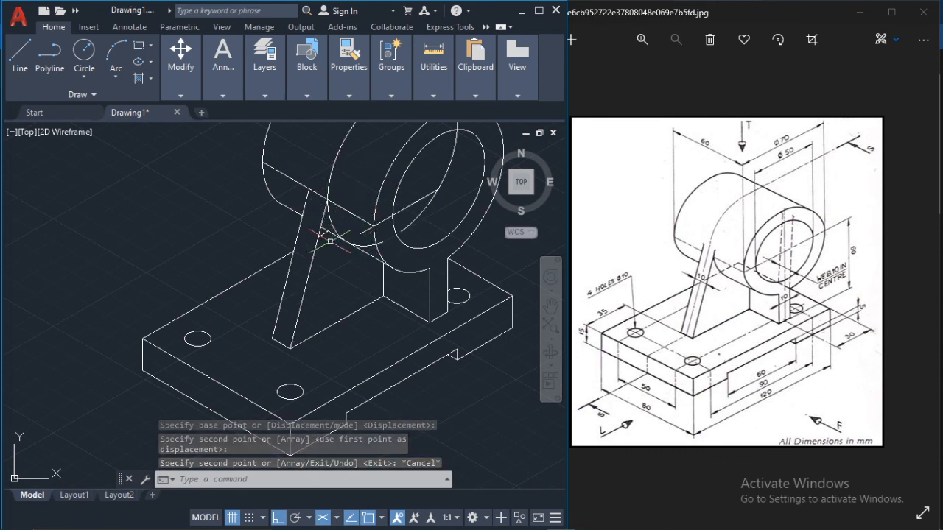
# - Trim the copied ellipse above the side line and beyond the cylinder's lower edge, and trim that edge between the web and the ellipse
pyautogui.write('tr')
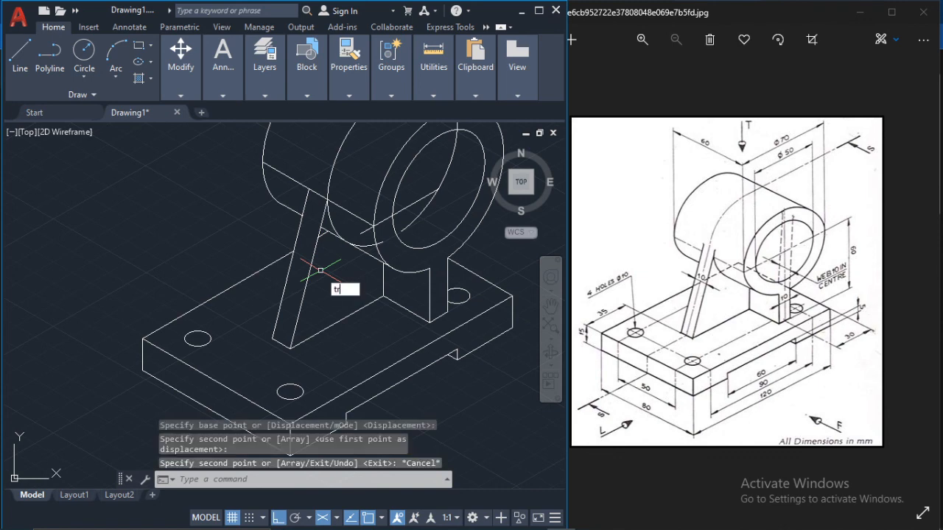
pyautogui.press('Return')
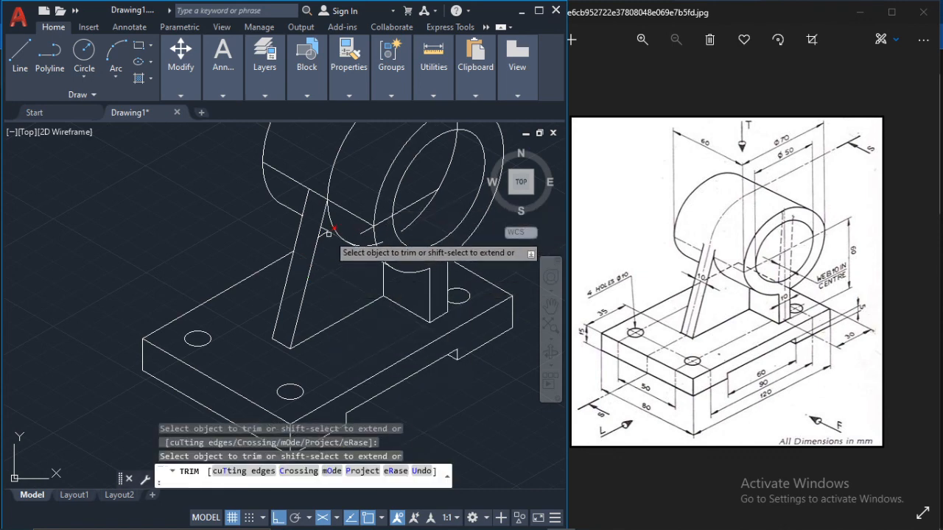
pyautogui.scroll(4, 331, 242)
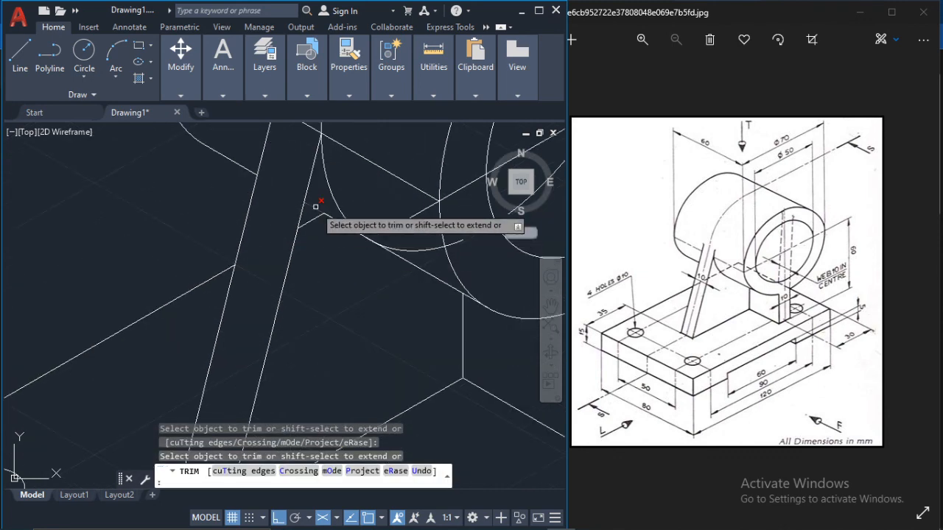
pyautogui.scroll(-2, 353, 217)
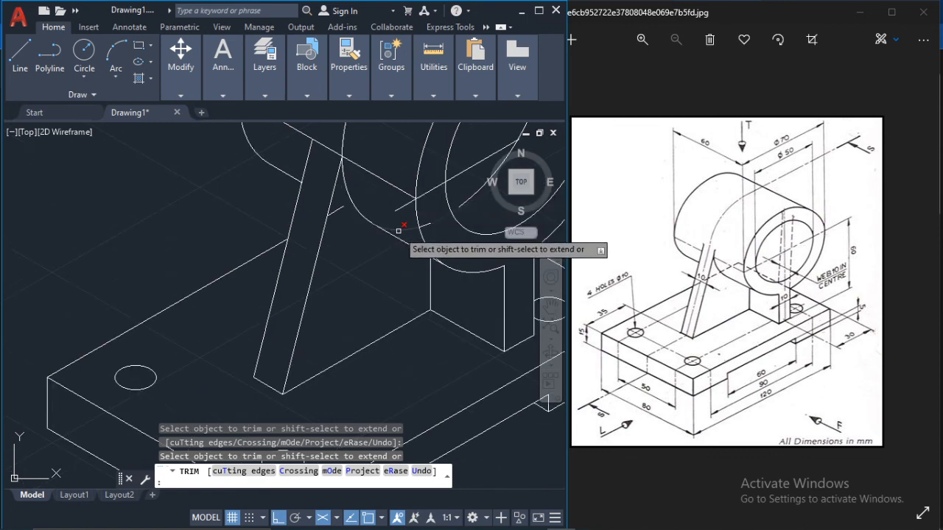
pyautogui.scroll(-3, 383, 195)
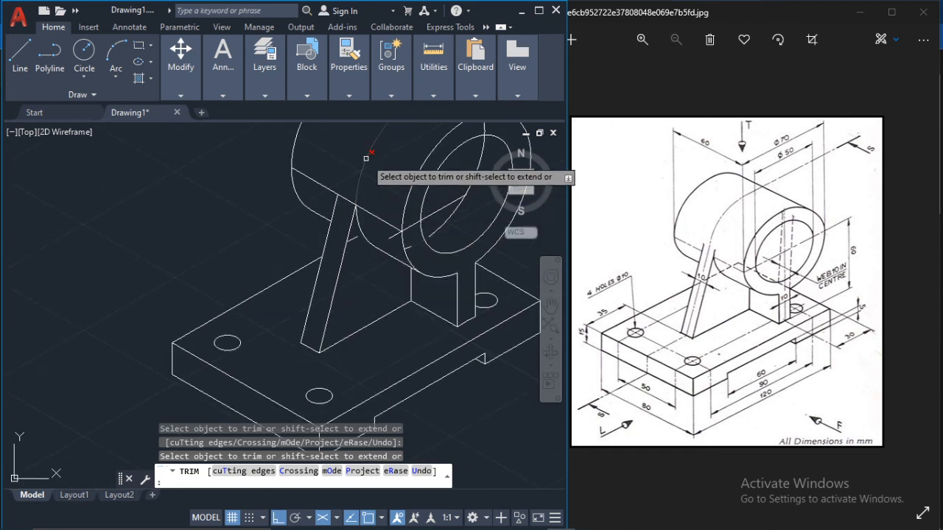
pyautogui.scroll(-4, 374, 163)
pyautogui.scroll(3, 388, 184)
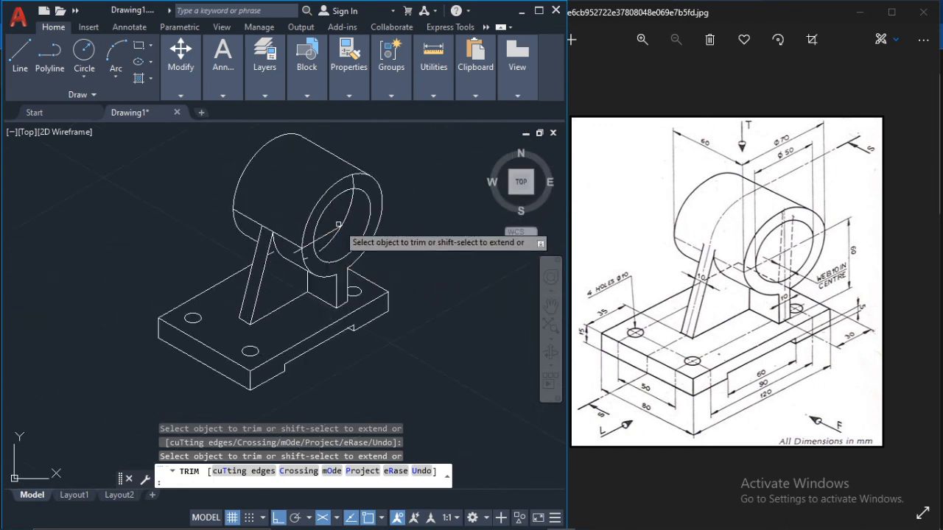
pyautogui.press('Escape')
# - Delete the leftover arc of the copied ellipse that crosses the front face and the bore
pyautogui.click(352, 199)
pyautogui.click(347, 209)
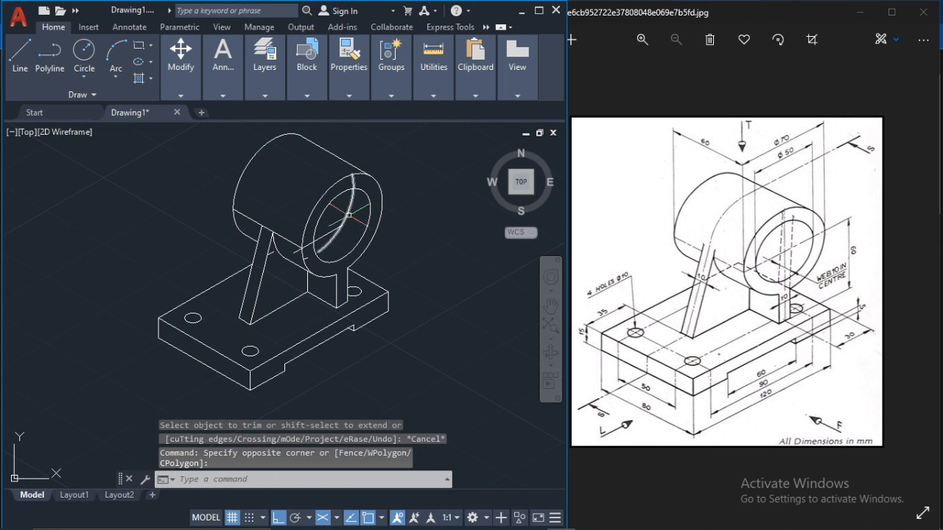
pyautogui.click(349, 213)
pyautogui.click(353, 215)
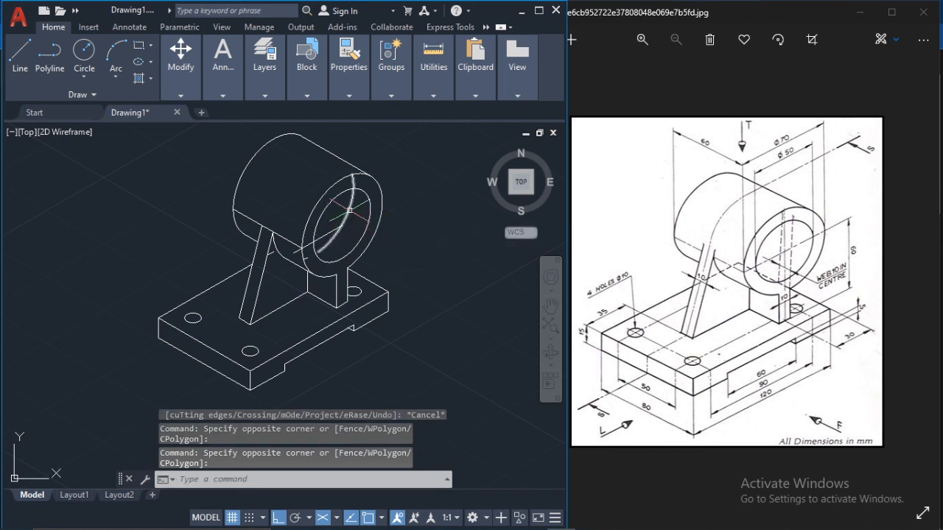
pyautogui.click(350, 209)
pyautogui.press('Delete')
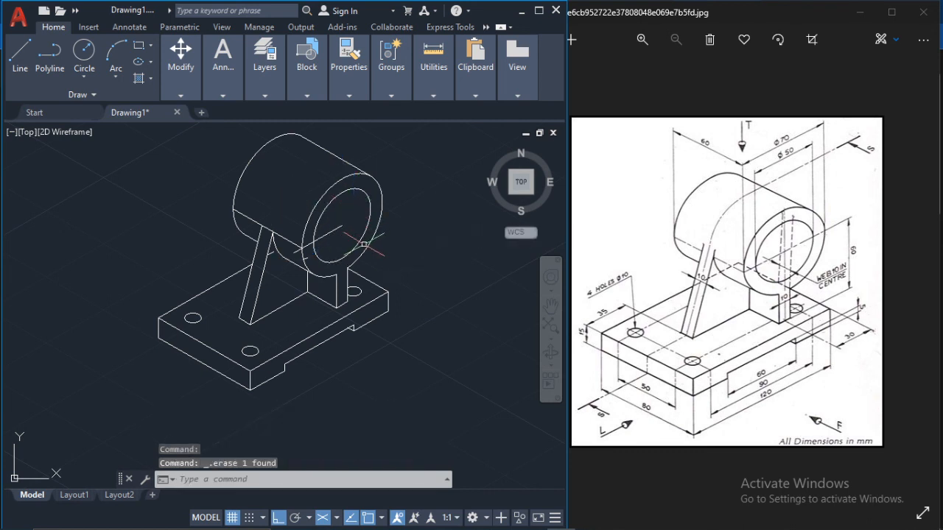
# - Delete the construction line running into the bore's centre and the cylinder's side line
pyautogui.scroll(2, 317, 260)
pyautogui.click(306, 234)
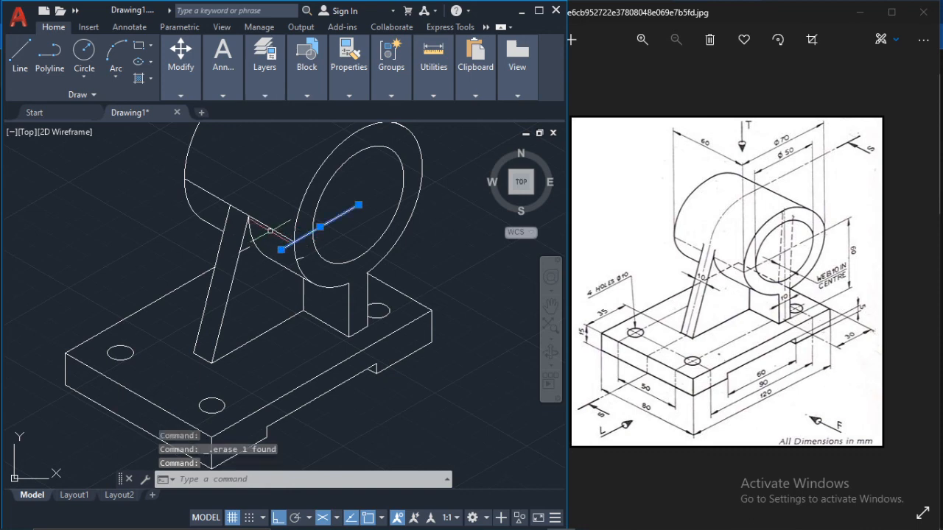
pyautogui.click(272, 231)
pyautogui.press('Delete')
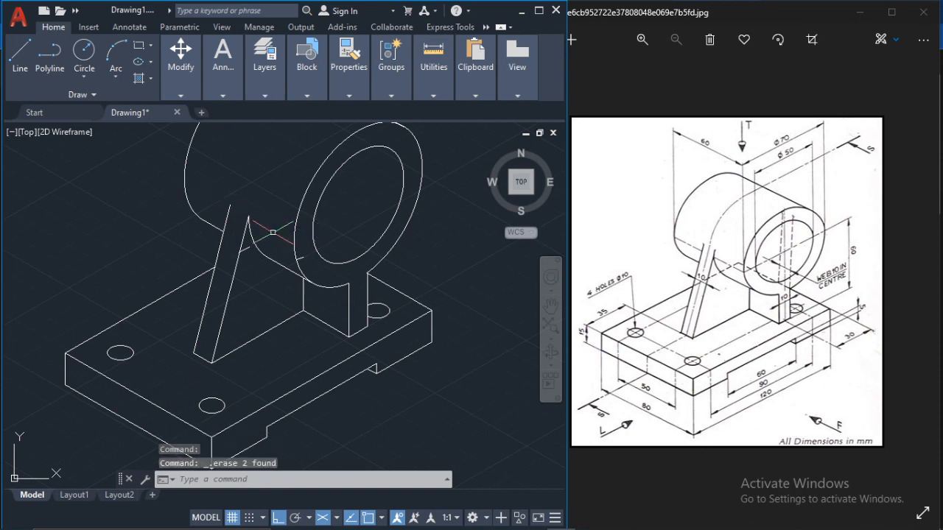
# - Delete the short leftover ellipse arc beside the front ring and the base edge fragment beside the web
pyautogui.click(301, 261)
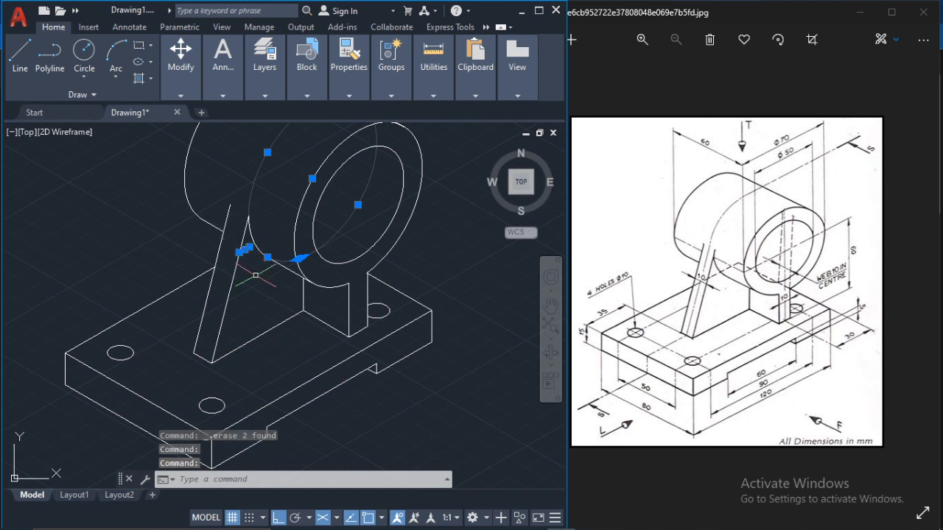
pyautogui.press('Delete')
pyautogui.scroll(-2, 273, 267)
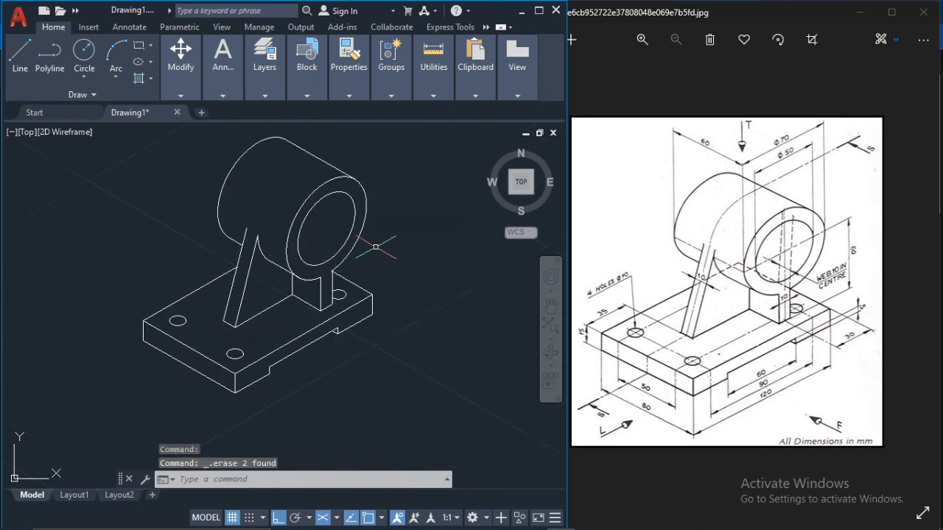